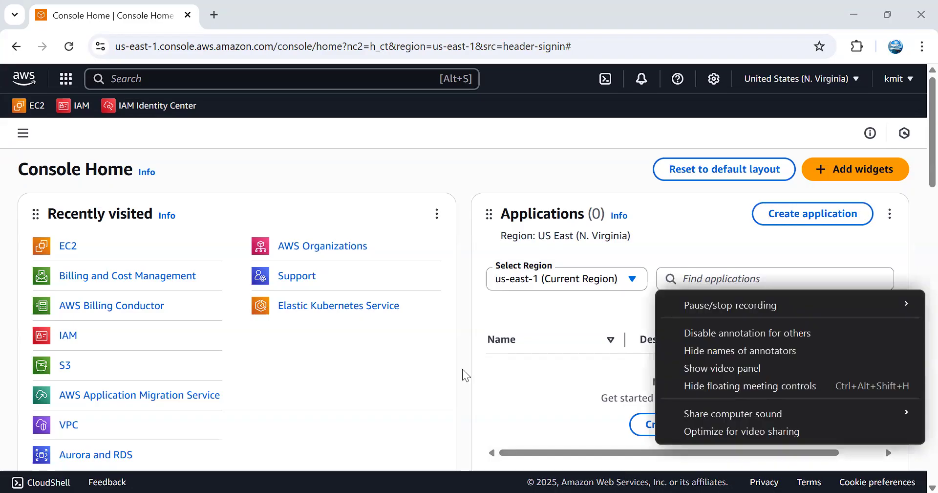
# - Draw a computer from three rectangles beside the Console Home heading: a large screen, a smaller base and a narrow connecting stand
pyautogui.click(436, 356)
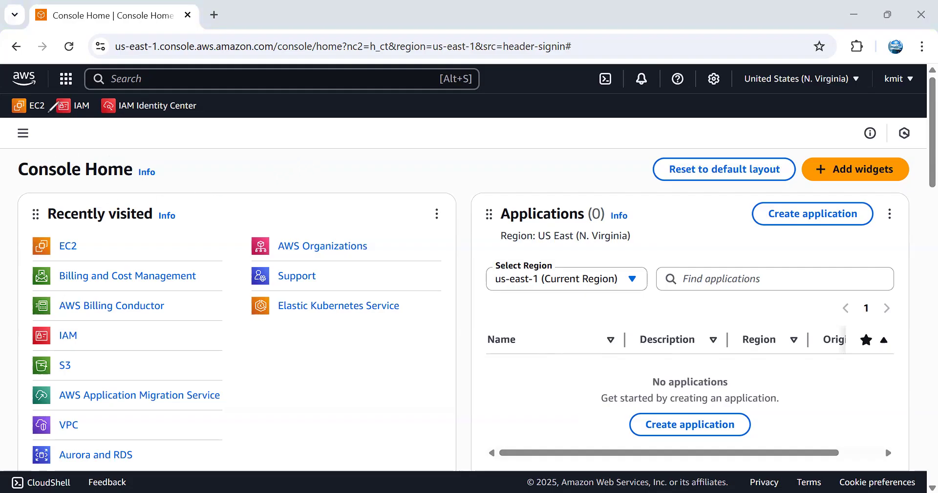
pyautogui.moveTo(237, 145)
pyautogui.mouseDown()
pyautogui.moveTo(277, 179)
pyautogui.moveTo(340, 200)
pyautogui.mouseUp()
pyautogui.moveTo(262, 209); pyautogui.dragTo(315, 232)
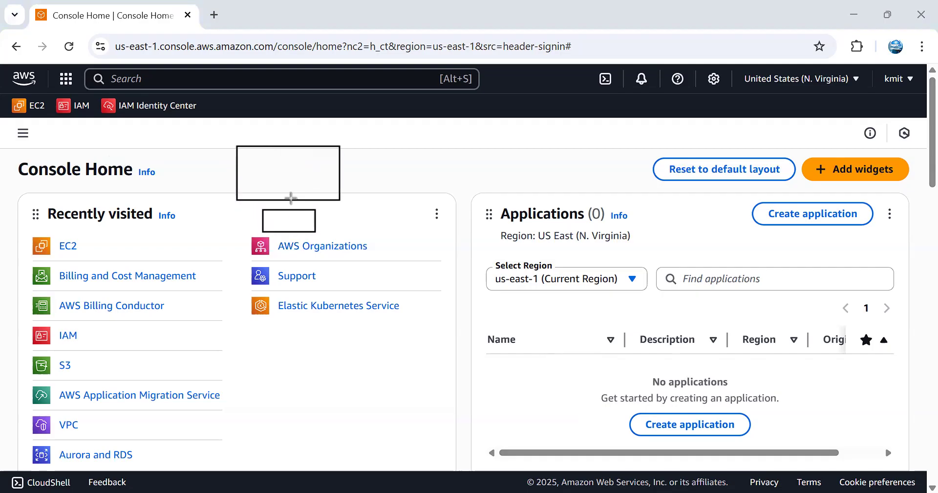
pyautogui.moveTo(279, 199); pyautogui.dragTo(286, 209)
# - Add the text label "EC2-Web" and place it inside the drawn computer's screen
pyautogui.click(240, 154)
pyautogui.write('E')
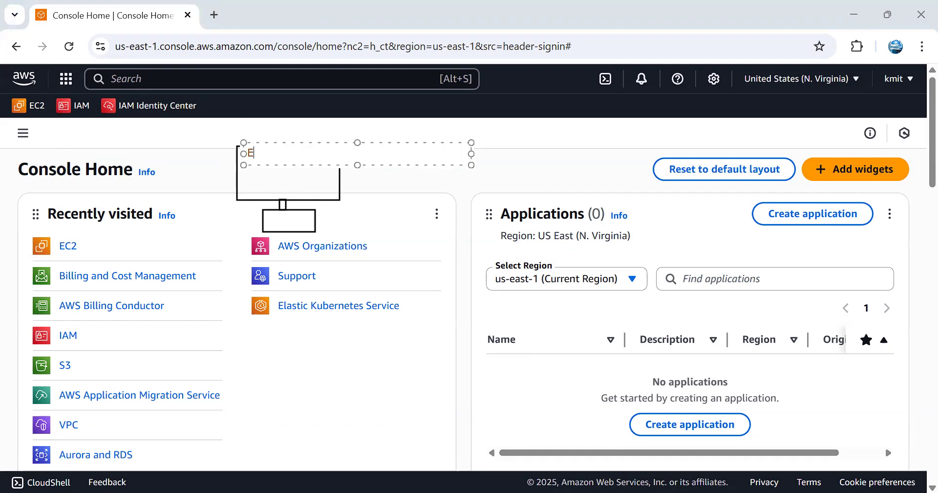
pyautogui.write('C2-Web')
pyautogui.moveTo(319, 174); pyautogui.dragTo(318, 176)
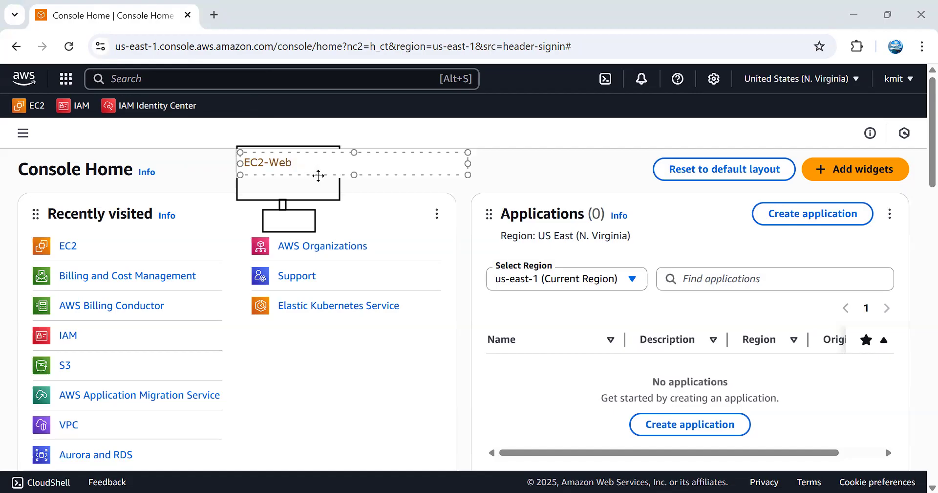
pyautogui.click(378, 194)
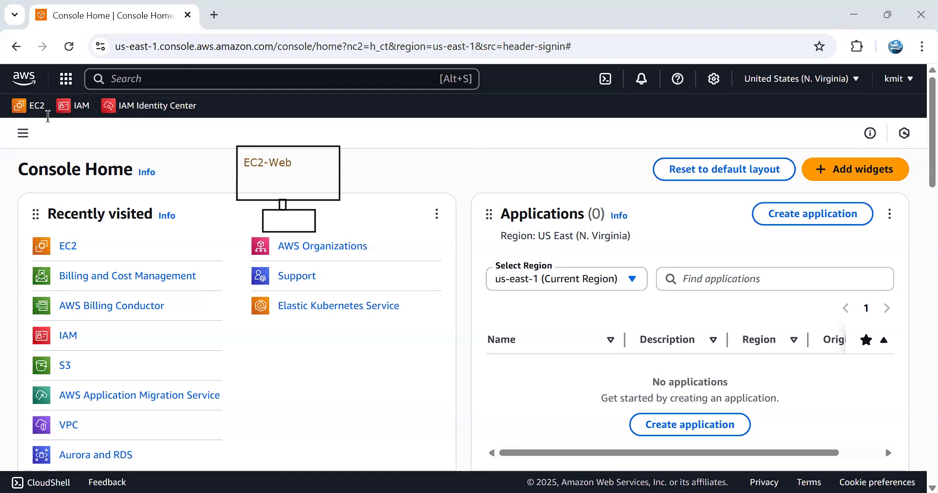
# - Draw an arrow pointing into the EC2-Web computer and place the label "100 request" just above it
pyautogui.moveTo(179, 166); pyautogui.dragTo(237, 166)
pyautogui.click(170, 136)
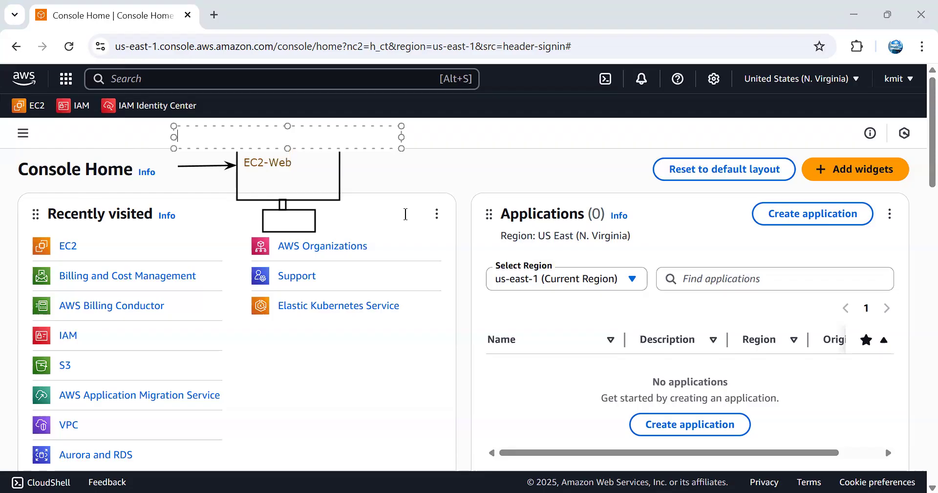
pyautogui.write('100 request')
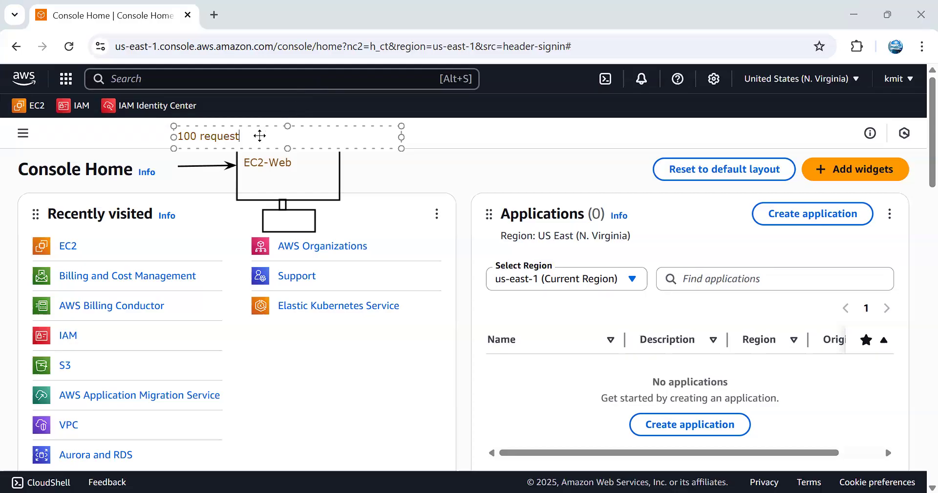
pyautogui.moveTo(258, 136); pyautogui.dragTo(244, 151)
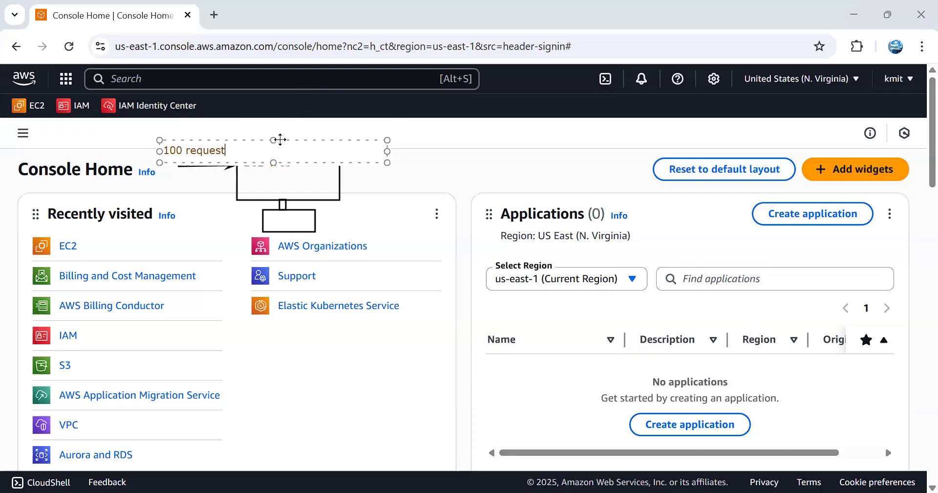
pyautogui.click(326, 190)
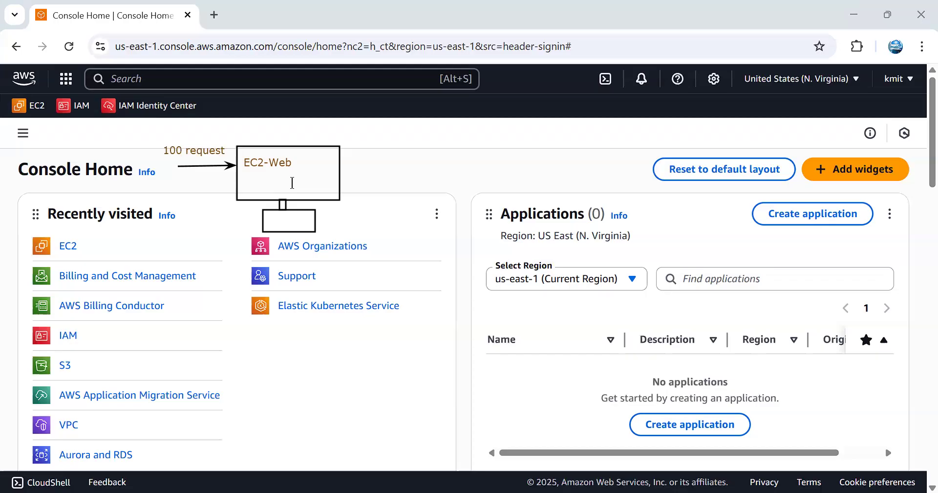
# - Add the text note "Latency=Request + Response" above the "100 request" label
pyautogui.click(88, 128)
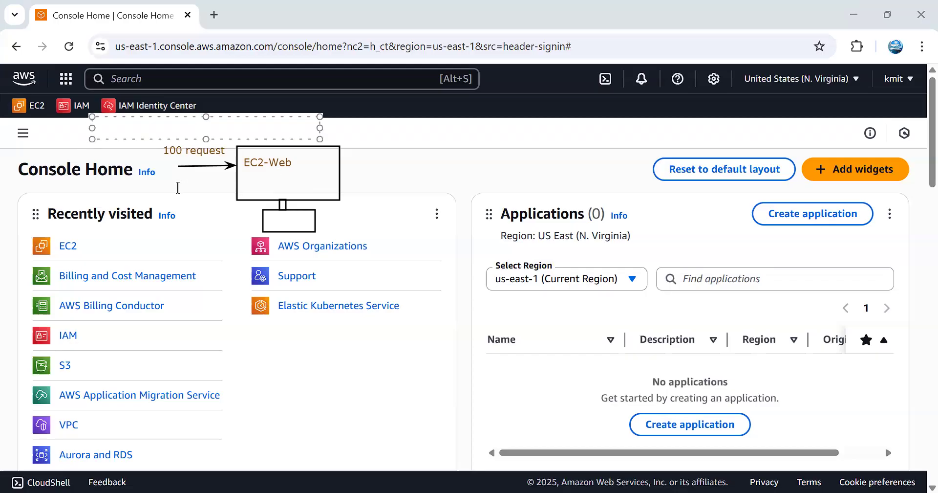
pyautogui.write('Latency=Reqi')
pyautogui.press('BackSpace')
pyautogui.write('uest +')
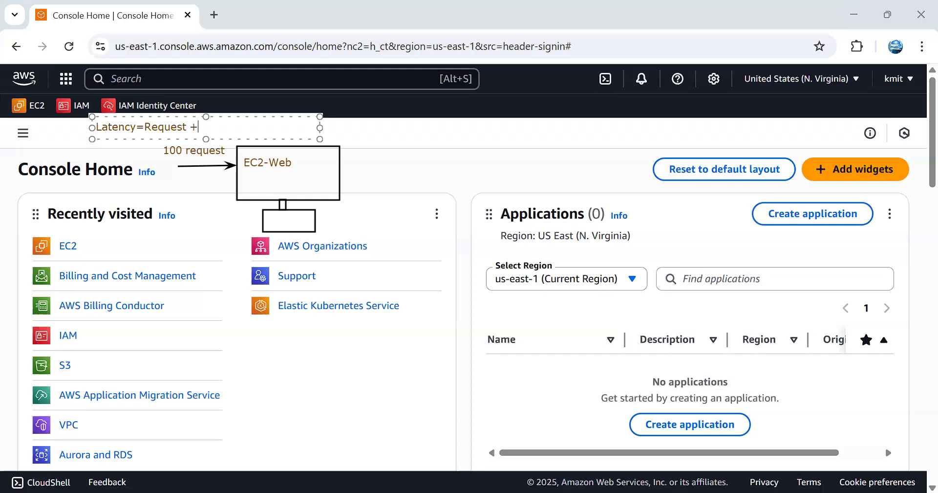
pyautogui.write(' Response')
pyautogui.click(172, 169)
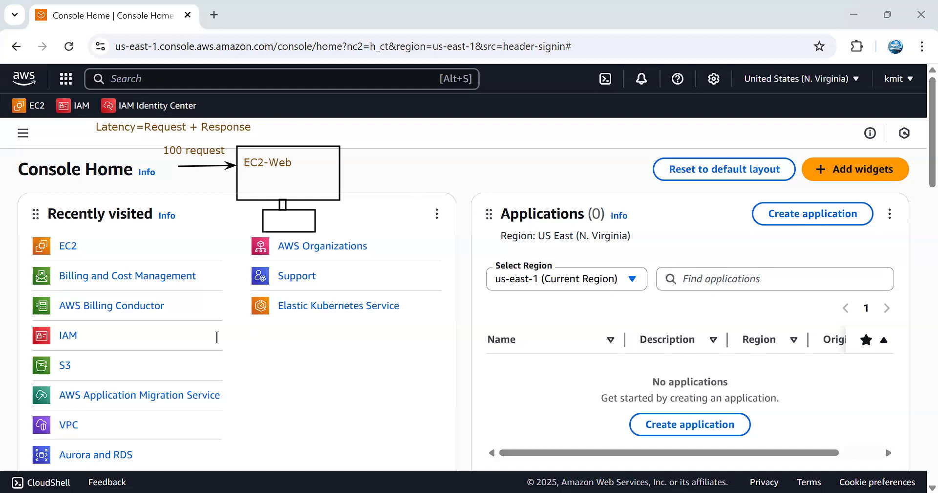
# - Start a text note below the Elastic Kubernetes Service link reading "Scaling- To adjust the hardware capacity as per demand"
pyautogui.click(256, 340)
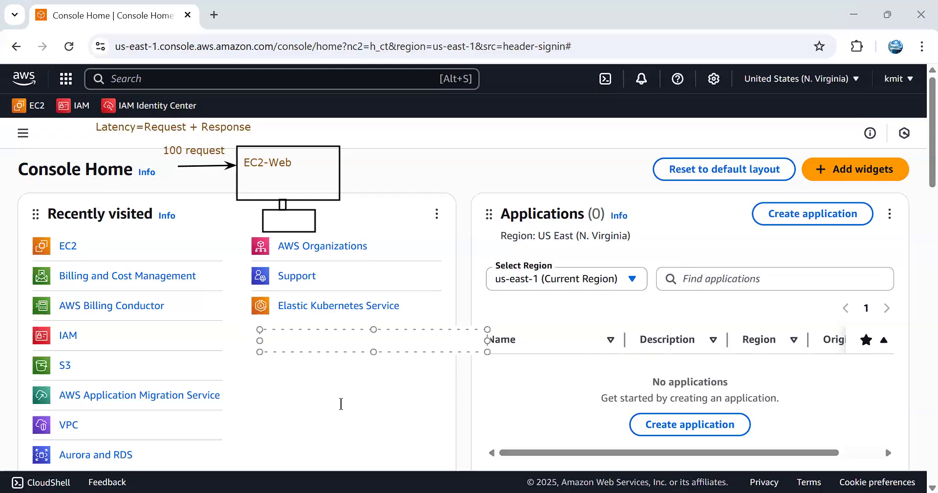
pyautogui.write('Scaling- To adjust the hardware ca')
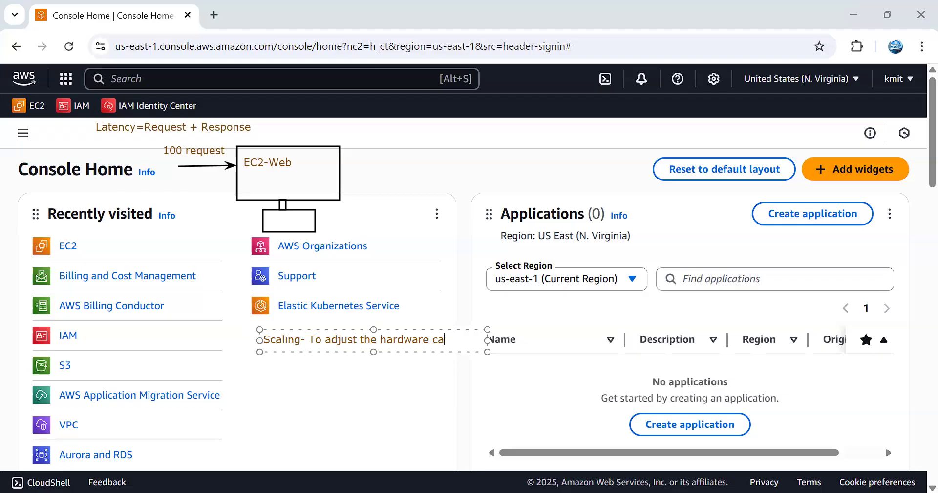
pyautogui.write('pacity as per')
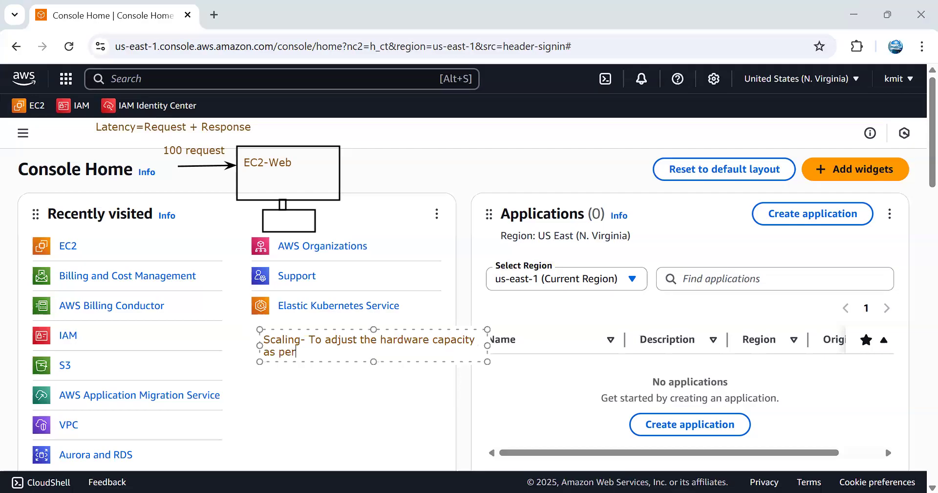
pyautogui.write(' demain')
pyautogui.press('BackSpace')
pyautogui.press('BackSpace')
pyautogui.write('d')
pyautogui.press('BackSpace')
pyautogui.write('nd')
pyautogui.press('Return')
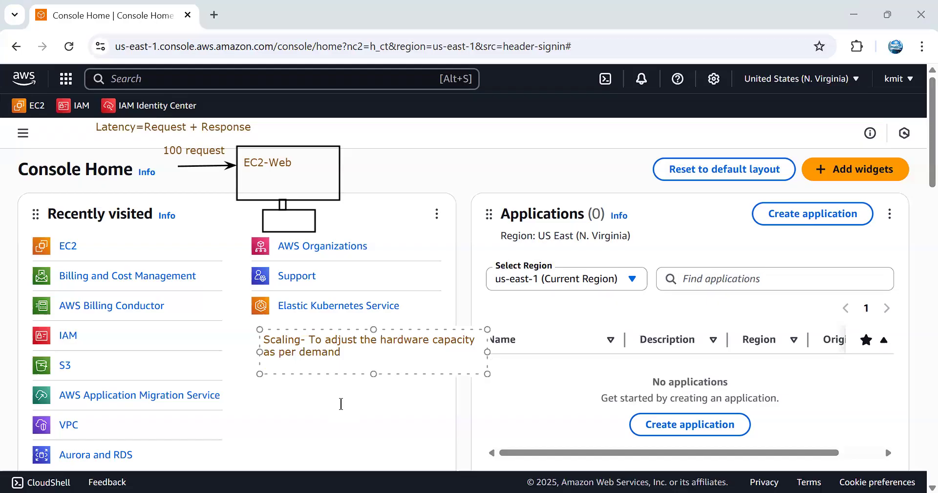
# - Add the line "Vertical Scaling- ScaleUp(increasing H/W)" to the scaling note, separated by a blank line
pyautogui.write('Vertical')
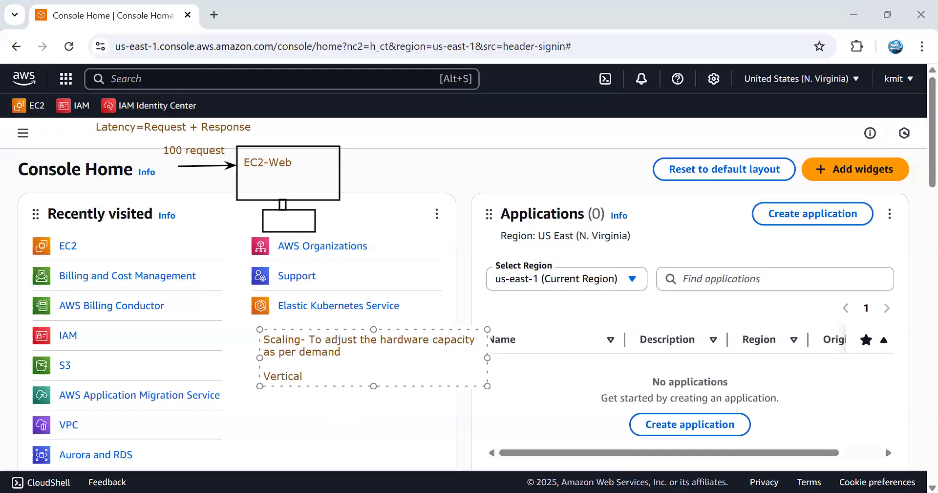
pyautogui.write(' Scaling')
pyautogui.write('- ScaleUp(A')
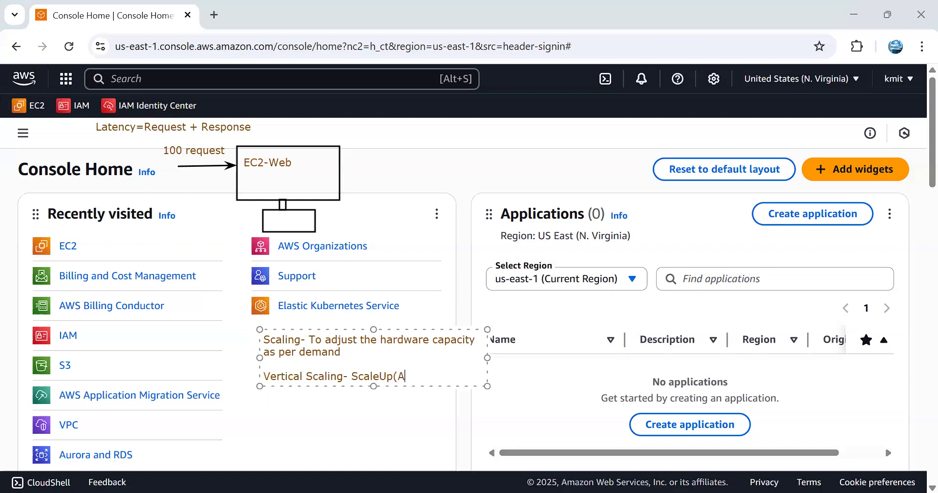
pyautogui.press('BackSpace')
pyautogui.write('increasing H/W)')
pyautogui.press('Return')
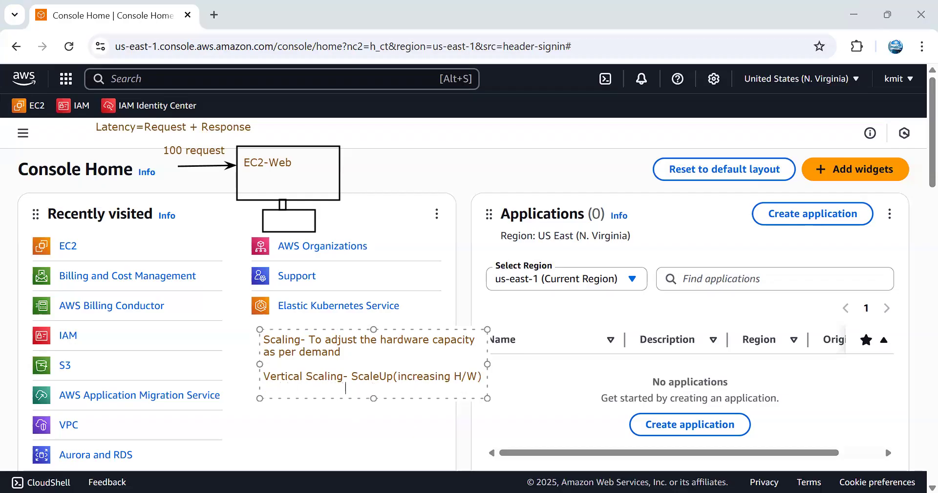
# - Add "ScaleDown(Decreasing H/W)" indented beneath the ScaleUp entry and widen the text box so the entry fits on one line
pyautogui.write('ScaleDown(De')
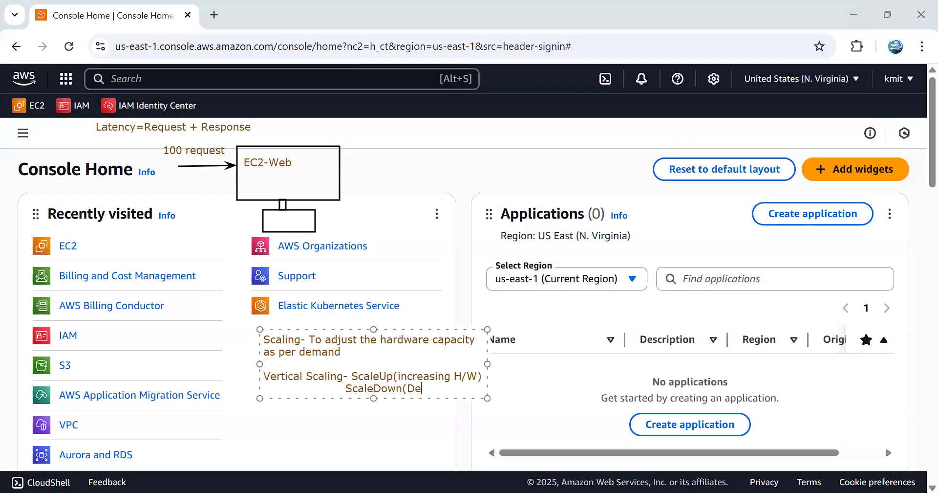
pyautogui.write('creasing H/W)')
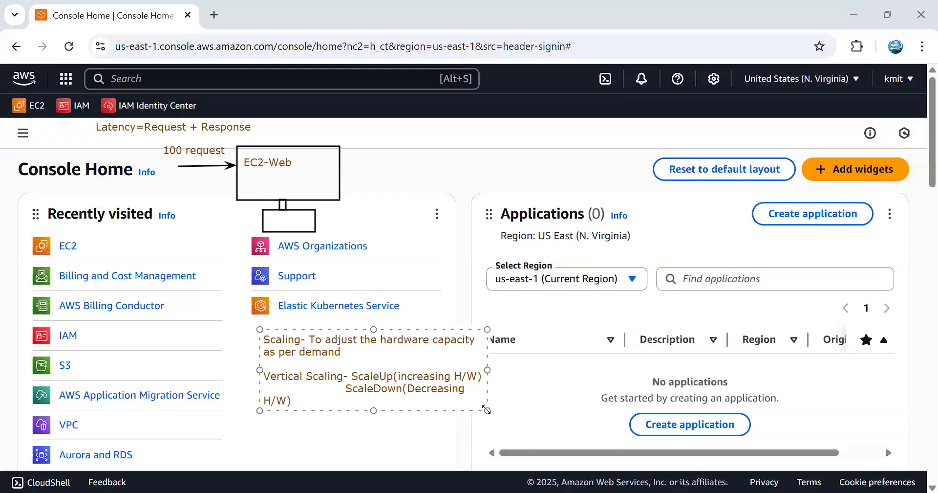
pyautogui.moveTo(486, 409); pyautogui.dragTo(528, 411)
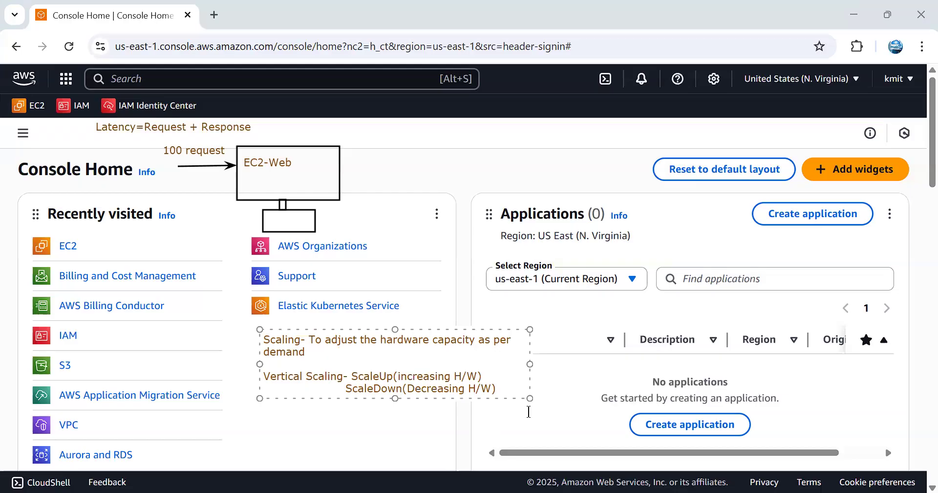
# - Add the line "Horizontal Scaling-ScaleOut(Adding server)" to the scaling note and move the note higher on the page
pyautogui.press('Return')
pyautogui.write('Horizontal')
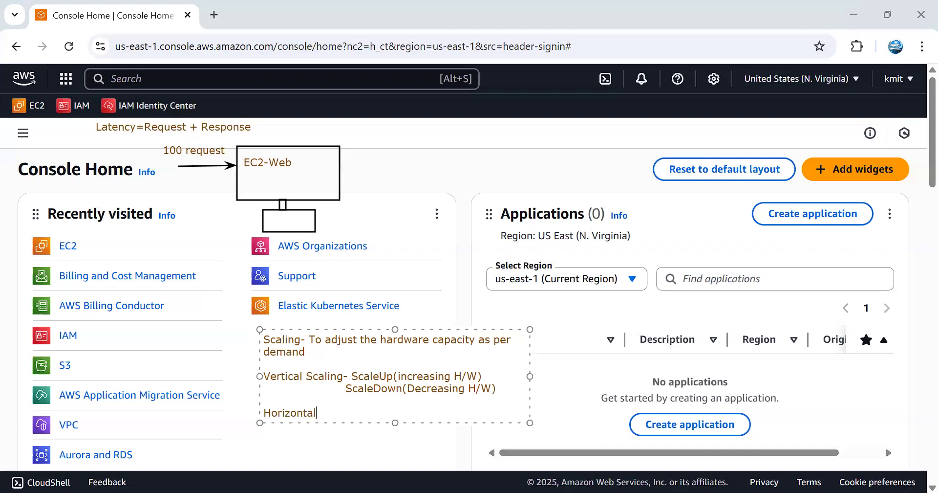
pyautogui.write(' Scaling-ScaleOut(Add')
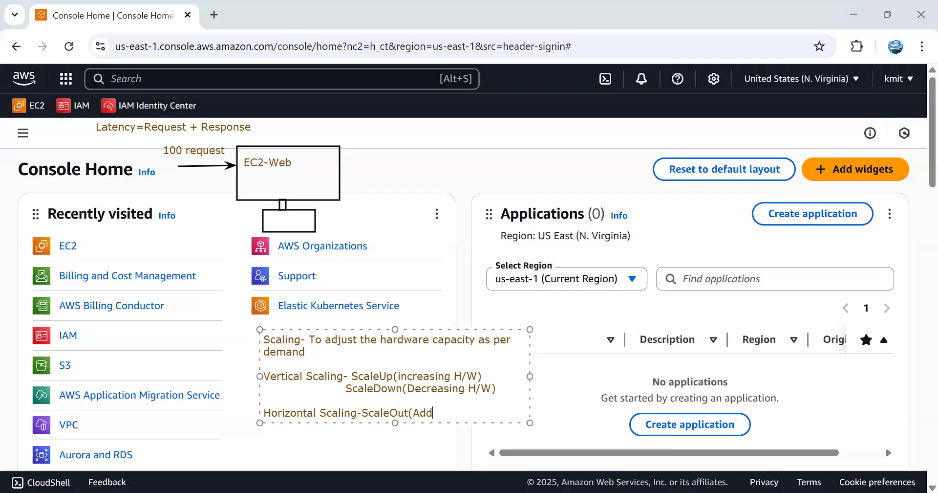
pyautogui.write('ing server)')
pyautogui.moveTo(423, 273); pyautogui.dragTo(422, 273)
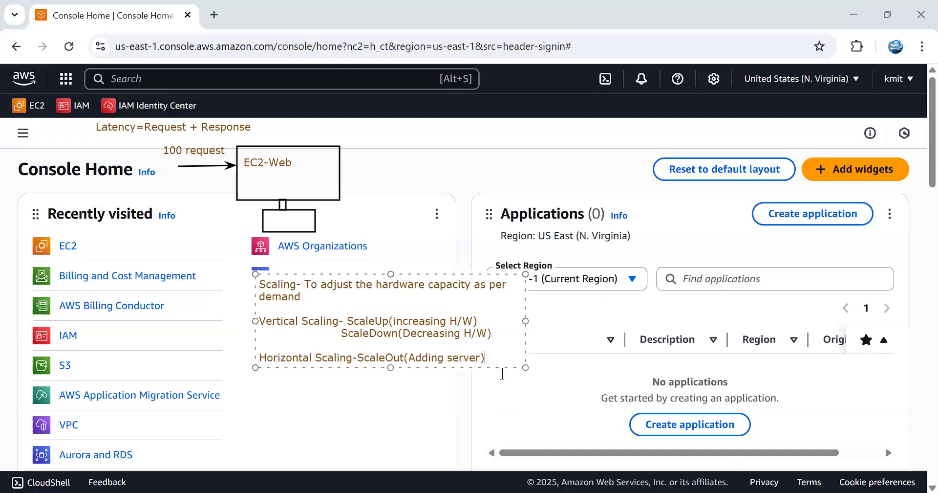
# - Add "ScaleIn(Removing Server)" indented beneath the ScaleOut entry and move the finished note back below the Elastic Kubernetes Service link
pyautogui.press('Return')
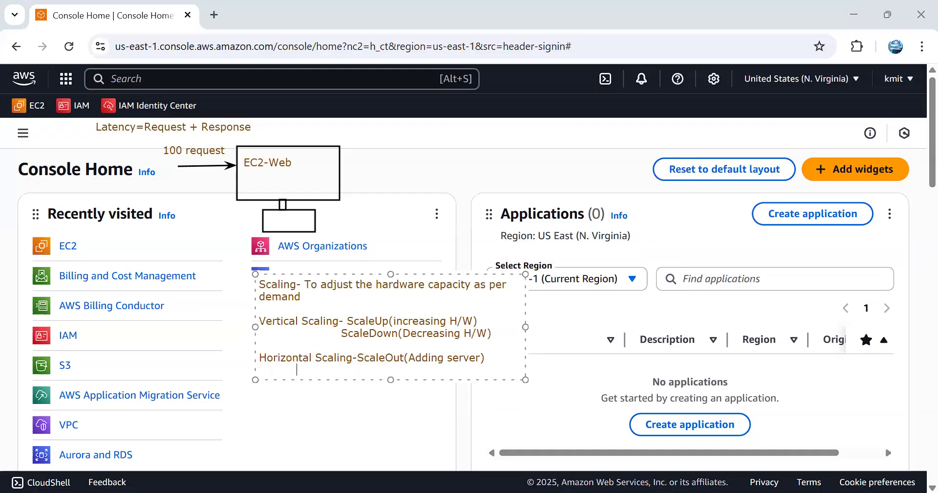
pyautogui.write('ScaleIn(Removing Server)')
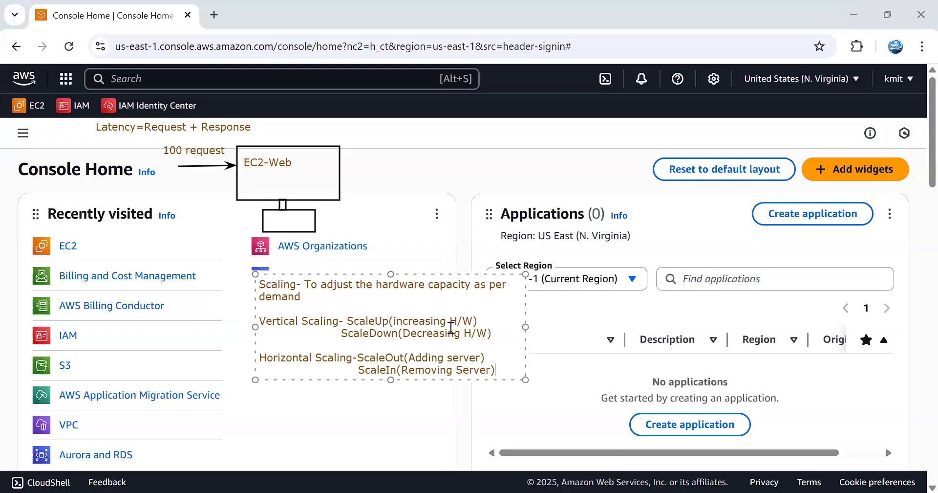
pyautogui.moveTo(464, 280); pyautogui.dragTo(473, 337)
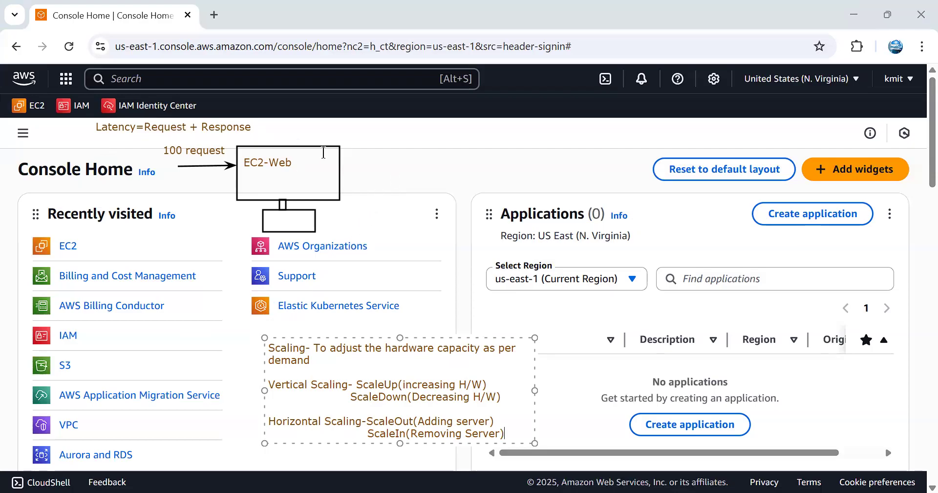
pyautogui.click(346, 170)
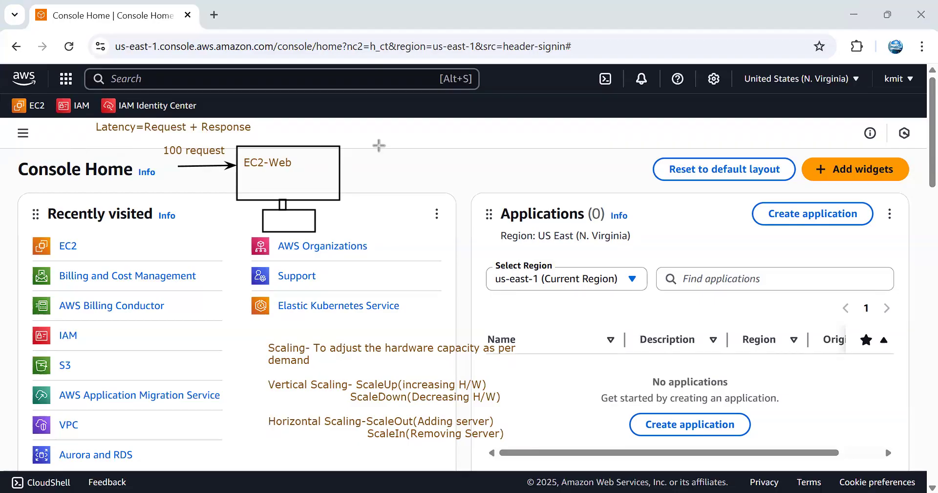
# - Draw a second computer beside the first one from three rectangles: screen, base and connecting stand
pyautogui.moveTo(376, 148); pyautogui.dragTo(481, 195)
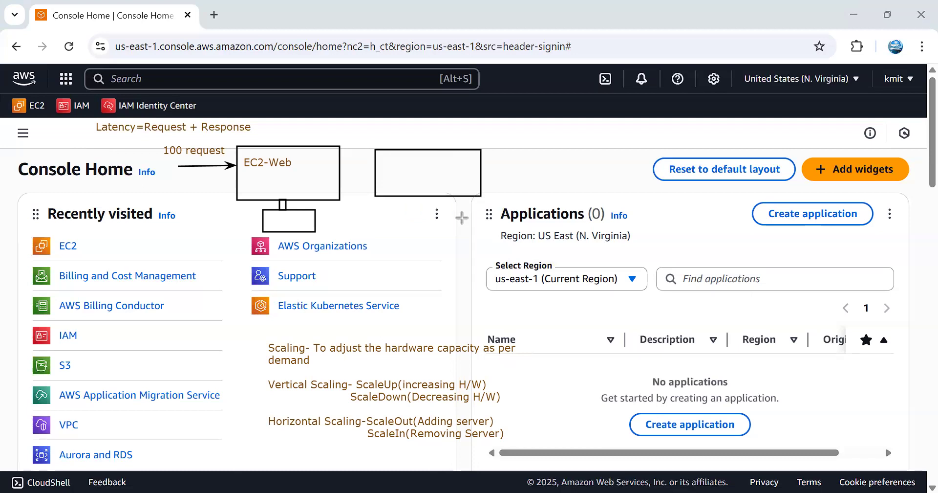
pyautogui.moveTo(400, 211); pyautogui.dragTo(453, 228)
pyautogui.moveTo(420, 194); pyautogui.dragTo(438, 211)
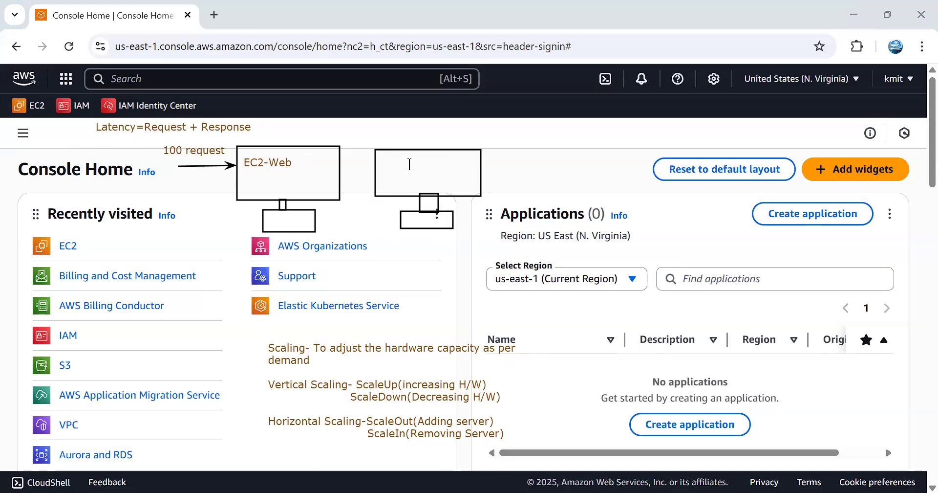
# - Add the text label "EC2-Web" and place it inside the second computer's screen
pyautogui.click(385, 161)
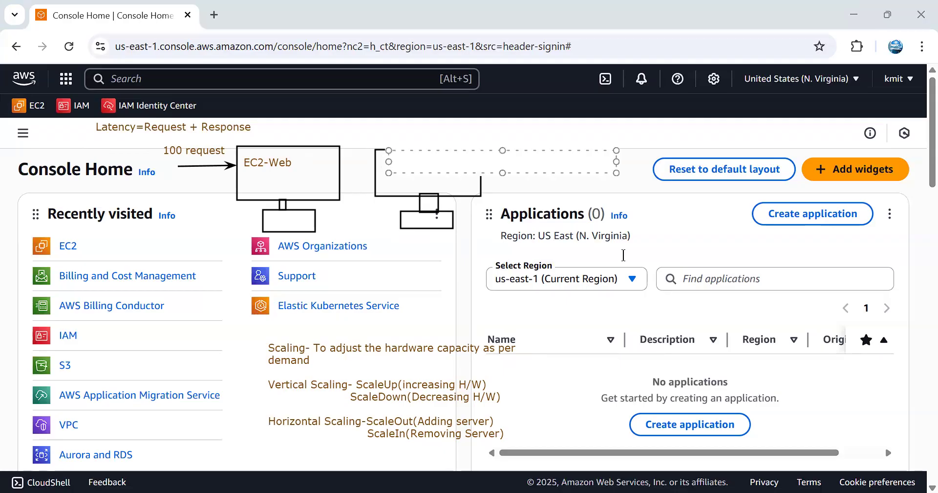
pyautogui.write('EC2-Web')
pyautogui.moveTo(574, 150); pyautogui.dragTo(568, 158)
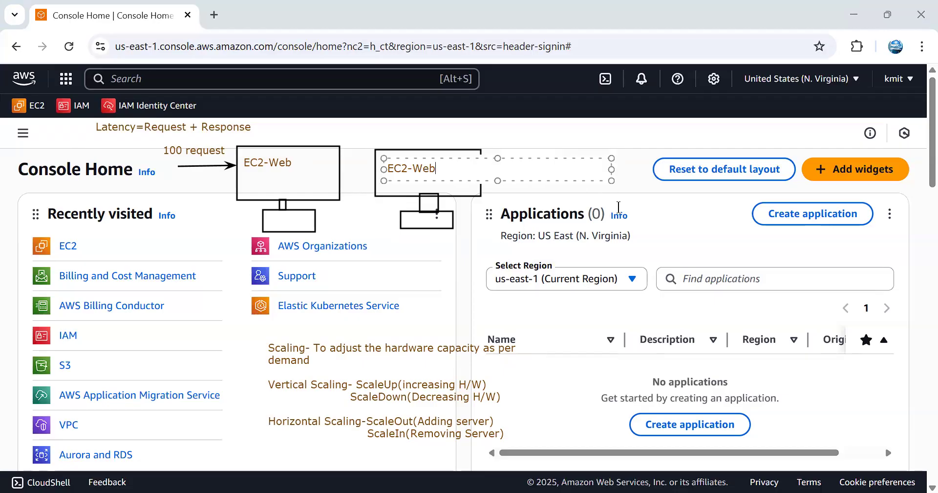
pyautogui.press('Escape')
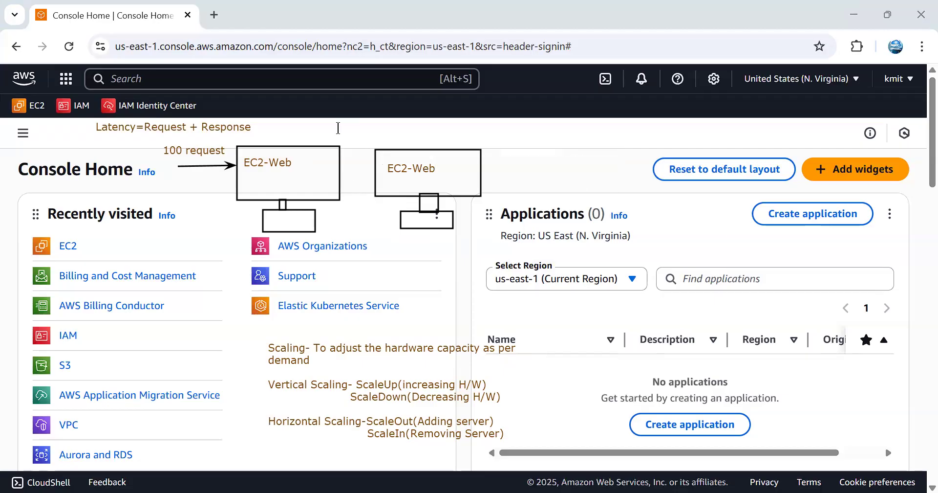
# - Add the text label "Load Balancer" above the two computers and frame it with a rectangle
pyautogui.click(335, 120)
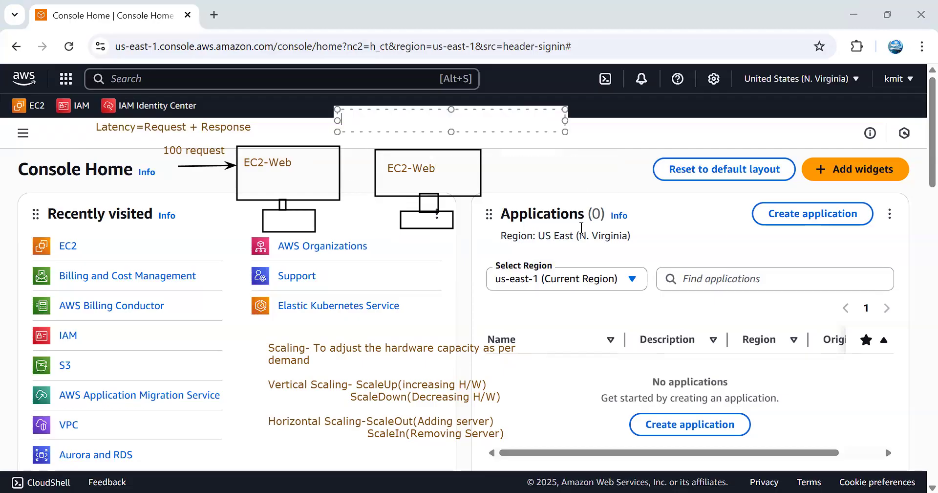
pyautogui.write('Load Balancer')
pyautogui.click(577, 175)
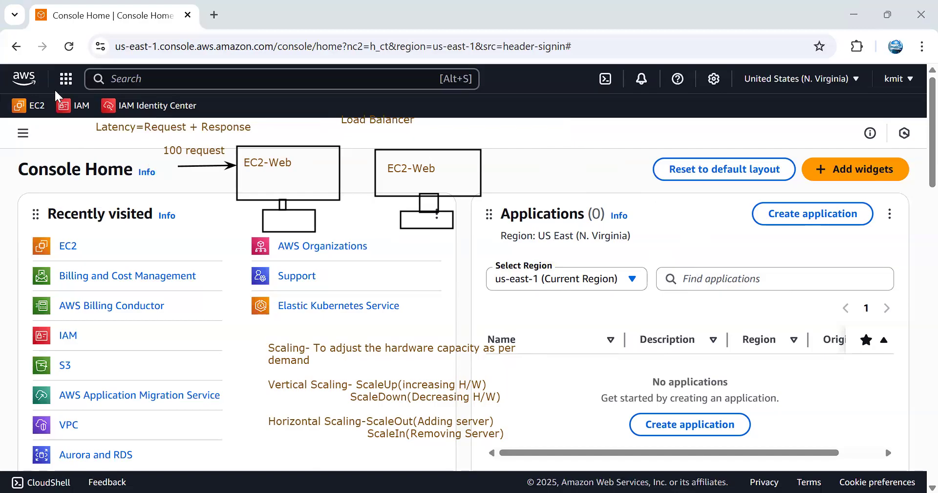
pyautogui.moveTo(332, 101); pyautogui.dragTo(426, 130)
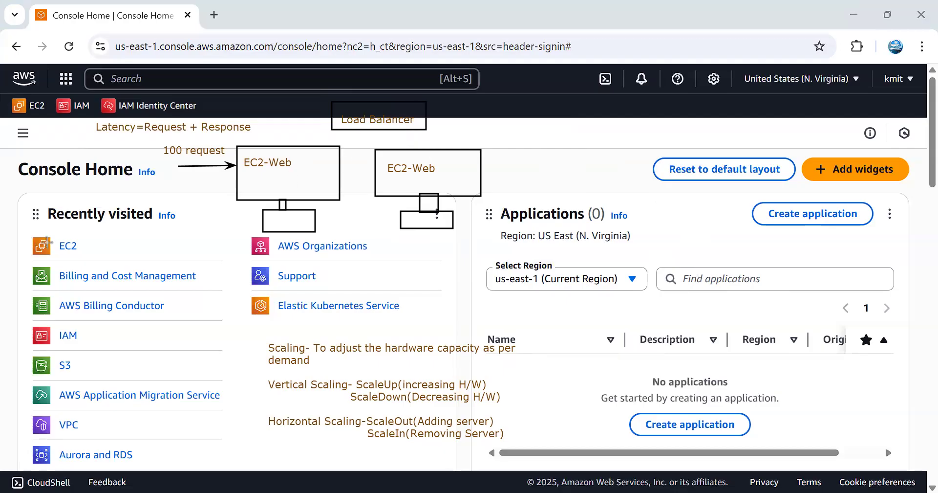
pyautogui.moveTo(333, 98); pyautogui.dragTo(427, 129)
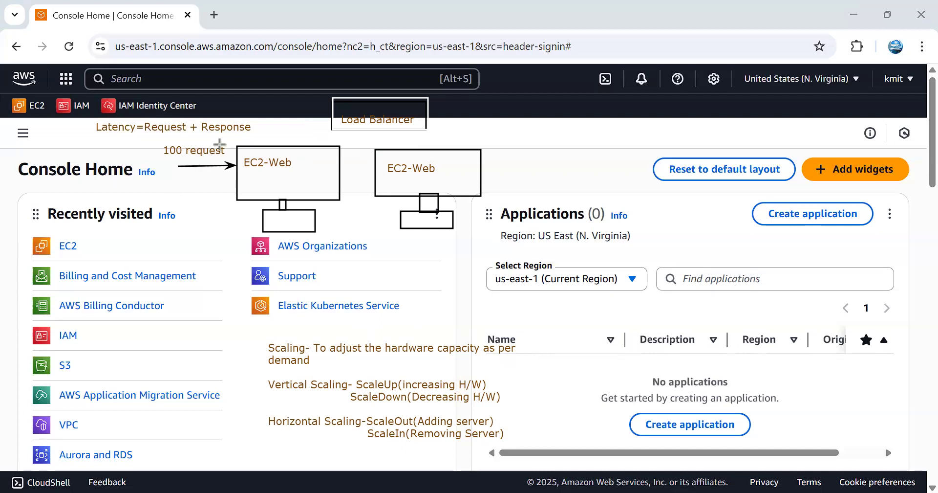
# - Cross out the black arrow from "100 request" to the first computer with two red lines
pyautogui.moveTo(194, 144); pyautogui.dragTo(220, 169)
pyautogui.hotkey('ctrl', 'z')
pyautogui.moveTo(204, 141); pyautogui.dragTo(185, 189)
pyautogui.moveTo(181, 153); pyautogui.dragTo(214, 177)
# - Draw red arrows from "100 request" to the Load Balancer box and from that box to each of the two EC2-Web computers
pyautogui.moveTo(226, 149); pyautogui.dragTo(333, 117)
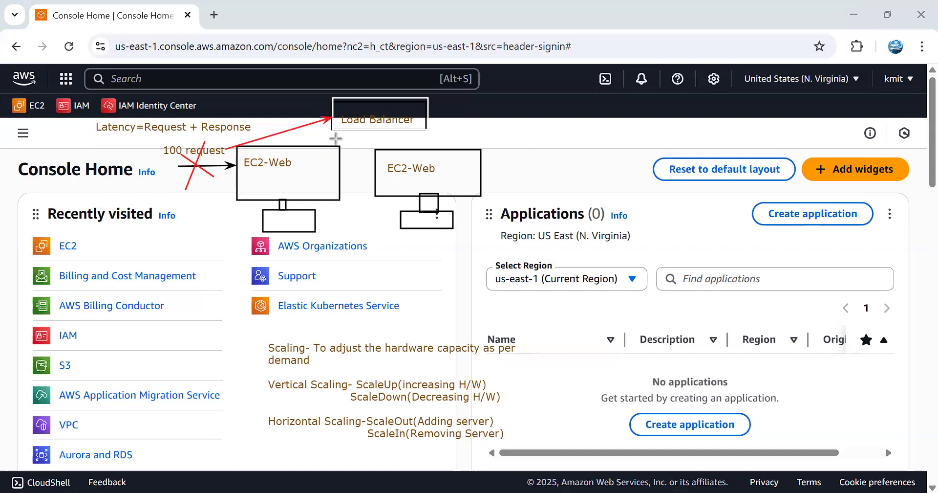
pyautogui.moveTo(343, 130); pyautogui.dragTo(320, 147)
pyautogui.moveTo(387, 133); pyautogui.dragTo(405, 147)
# - Sketch a third computer freehand with an arrow from the Load Balancer, and mark the servers with short dark red strokes
pyautogui.moveTo(517, 152)
pyautogui.mouseDown()
pyautogui.moveTo(508, 185)
pyautogui.moveTo(563, 189)
pyautogui.moveTo(533, 199)
pyautogui.moveTo(541, 211)
pyautogui.mouseUp()
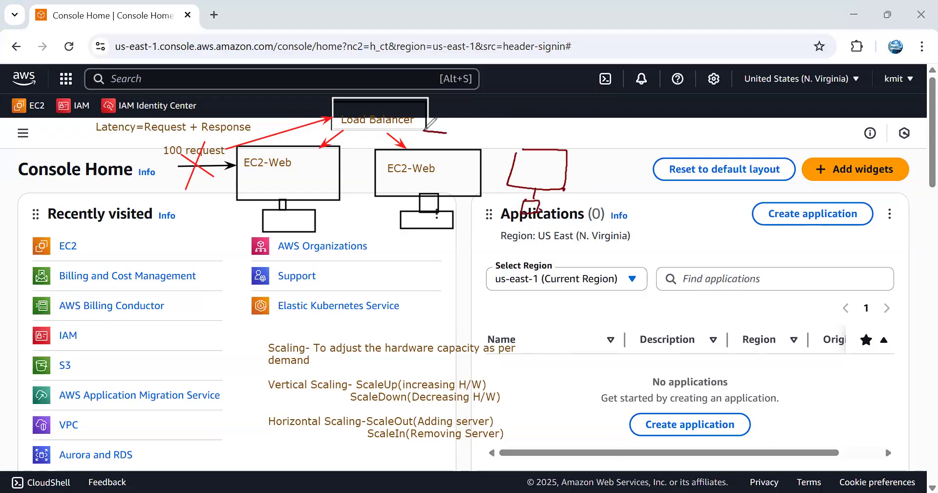
pyautogui.moveTo(424, 130)
pyautogui.mouseDown()
pyautogui.moveTo(518, 155)
pyautogui.moveTo(509, 159)
pyautogui.mouseUp()
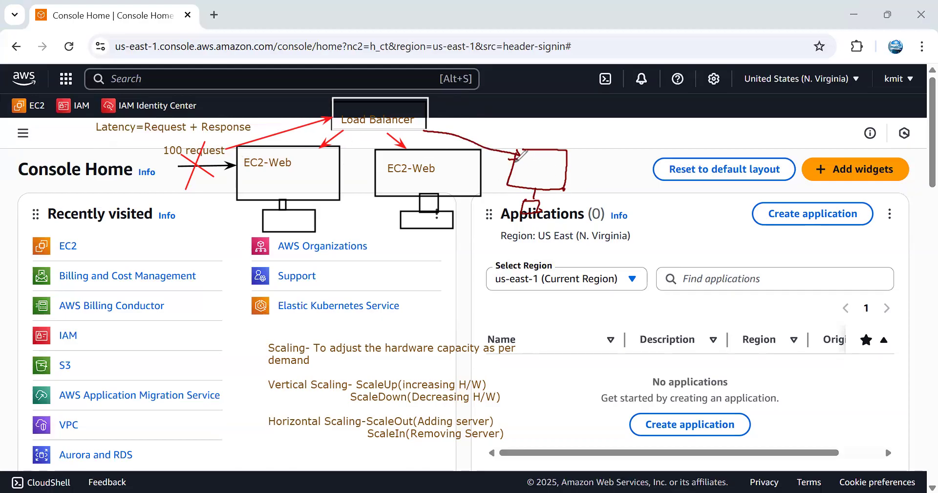
pyautogui.click(250, 139)
pyautogui.moveTo(408, 180); pyautogui.dragTo(429, 182)
pyautogui.moveTo(530, 173); pyautogui.dragTo(541, 174)
# - Handwrite "google.com" below the third computer, with underlines and branches leading to "LB" and "IP"
pyautogui.moveTo(653, 228); pyautogui.dragTo(756, 233)
pyautogui.click(712, 230)
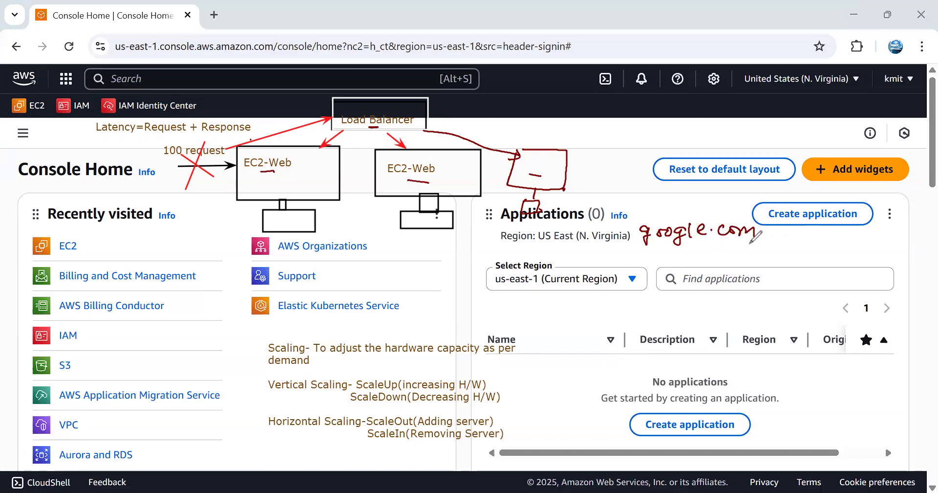
pyautogui.moveTo(756, 242)
pyautogui.mouseDown()
pyautogui.moveTo(778, 237)
pyautogui.moveTo(788, 253)
pyautogui.moveTo(803, 254)
pyautogui.mouseUp()
pyautogui.moveTo(646, 245); pyautogui.dragTo(736, 240)
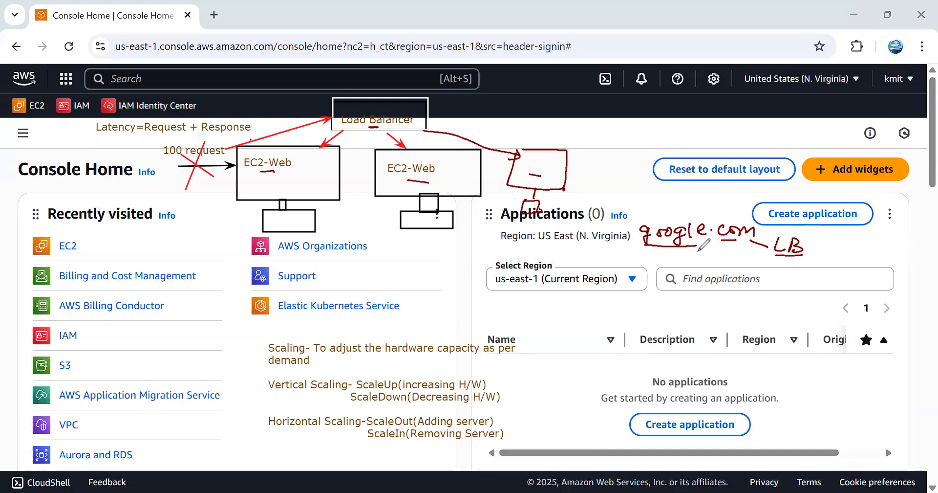
pyautogui.moveTo(700, 249)
pyautogui.mouseDown()
pyautogui.moveTo(718, 268)
pyautogui.moveTo(729, 259)
pyautogui.mouseUp()
# - Handwrite "DN + IP" beside the Load Balancer box and add strokes and a check mark to the second and third servers
pyautogui.moveTo(434, 125); pyautogui.dragTo(454, 135)
pyautogui.moveTo(473, 129)
pyautogui.mouseDown()
pyautogui.moveTo(513, 126)
pyautogui.moveTo(507, 132)
pyautogui.mouseUp()
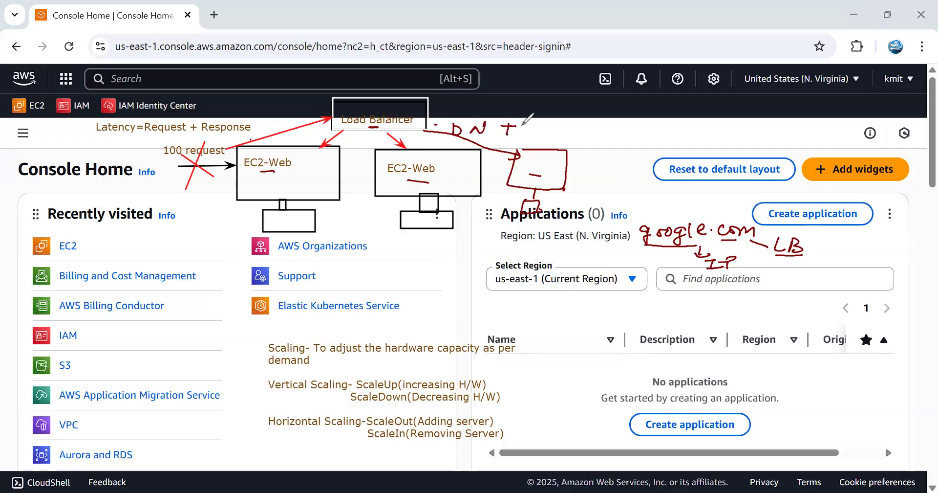
pyautogui.moveTo(529, 123); pyautogui.dragTo(528, 135)
pyautogui.moveTo(523, 135); pyautogui.dragTo(539, 131)
pyautogui.moveTo(423, 182)
pyautogui.mouseDown()
pyautogui.moveTo(393, 182)
pyautogui.moveTo(404, 186)
pyautogui.mouseUp()
pyautogui.moveTo(532, 167); pyautogui.dragTo(538, 168)
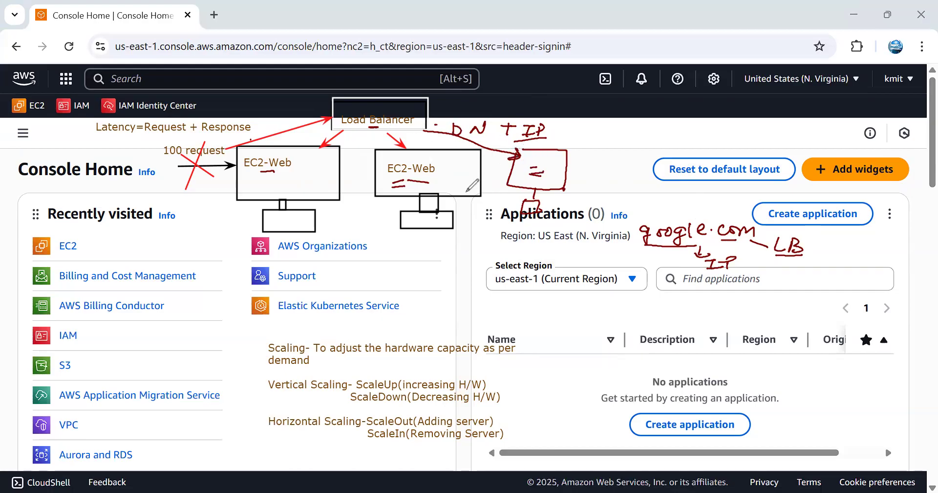
pyautogui.moveTo(449, 168); pyautogui.dragTo(464, 164)
# - Handwrite "Software" with a pointing arrow beside the Load Balancer box, and "Horizontal" beside the third computer
pyautogui.moveTo(431, 123); pyautogui.dragTo(472, 118)
pyautogui.moveTo(479, 113)
pyautogui.mouseDown()
pyautogui.moveTo(474, 127)
pyautogui.moveTo(543, 121)
pyautogui.mouseUp()
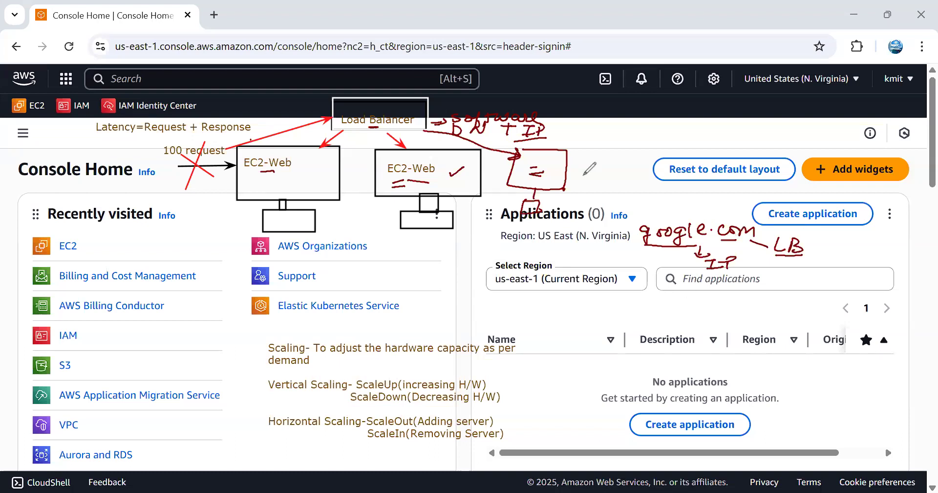
pyautogui.moveTo(608, 149)
pyautogui.mouseDown()
pyautogui.moveTo(603, 165)
pyautogui.moveTo(718, 142)
pyautogui.mouseUp()
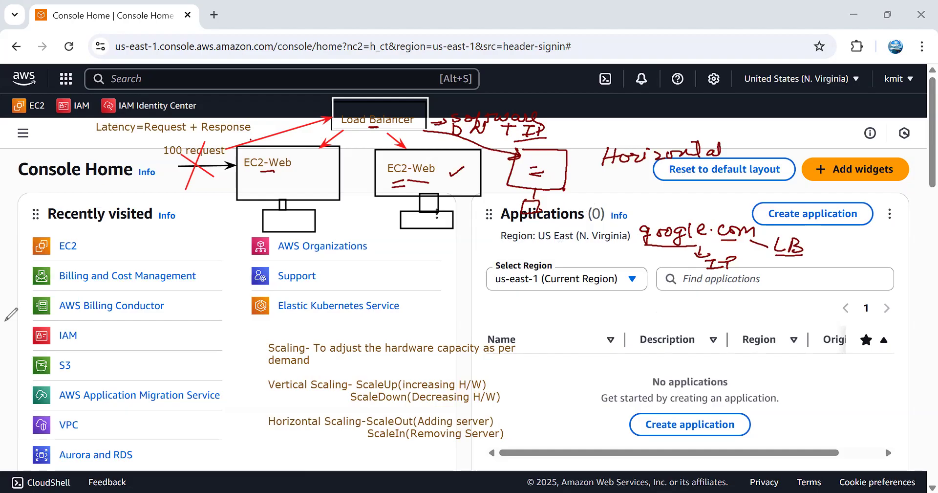
# - Clear all annotations from the screen and open the Load Balancers page of the EC2 console
pyautogui.click(233, 244)
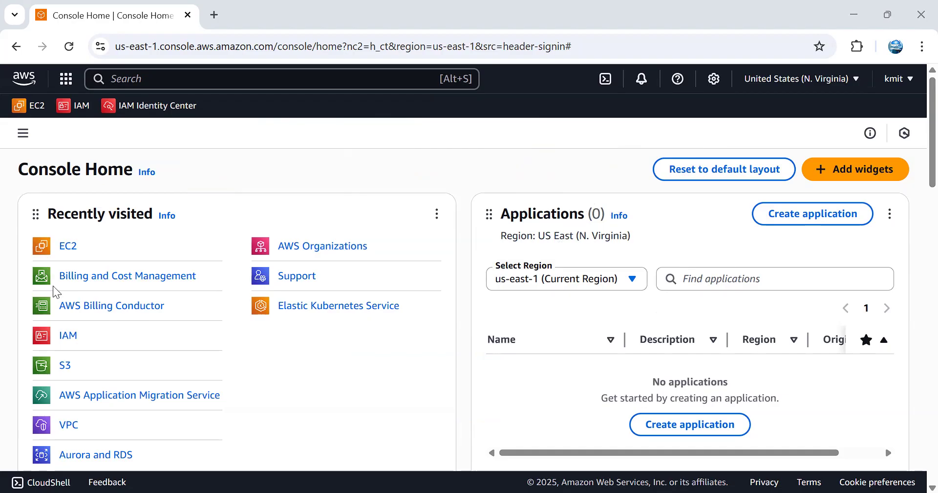
pyautogui.click(68, 246)
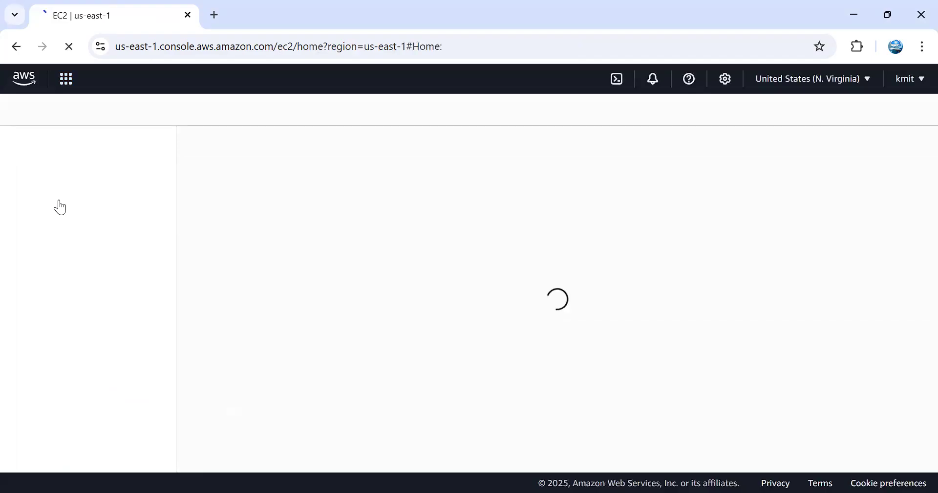
pyautogui.scroll(-2, 61, 278)
pyautogui.scroll(-4, 61, 278)
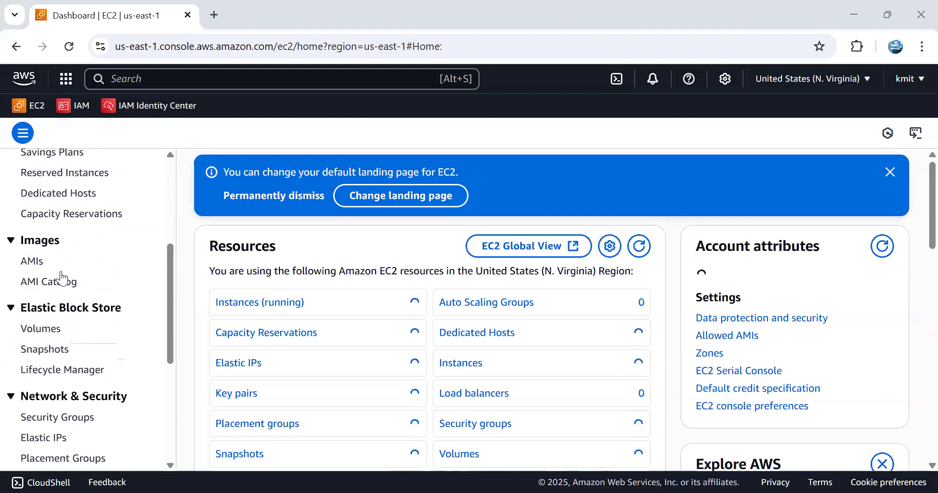
pyautogui.scroll(-4, 61, 277)
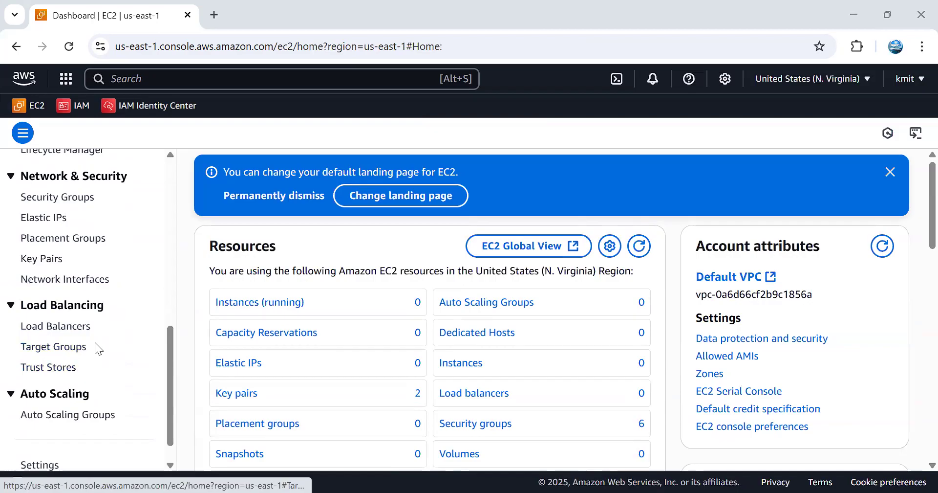
pyautogui.click(72, 328)
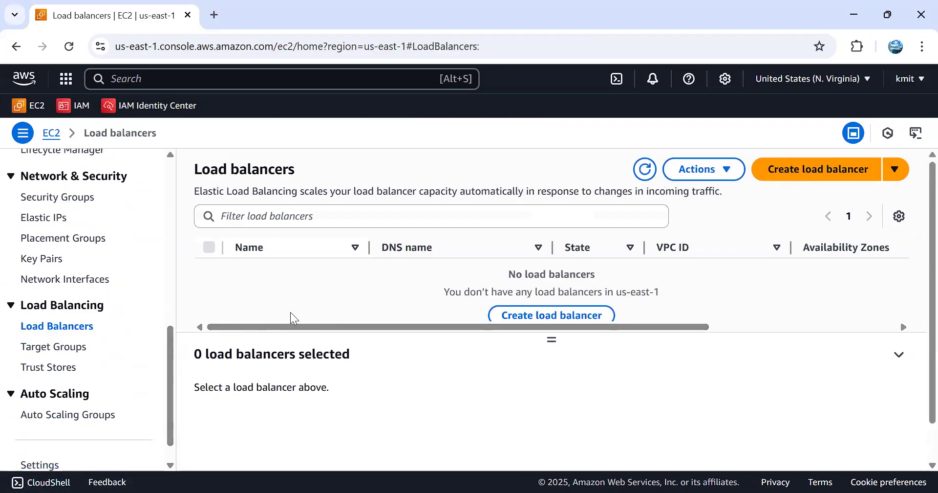
# - Start creating a load balancer and compare the Application, Network and Gateway Load Balancer types
pyautogui.click(802, 171)
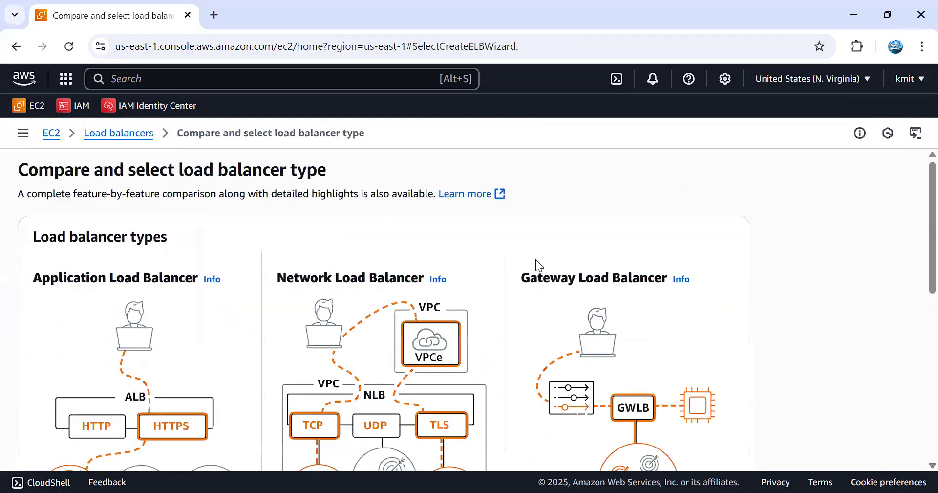
pyautogui.scroll(-5, 535, 259)
pyautogui.scroll(-4, 536, 259)
pyautogui.scroll(5, 536, 264)
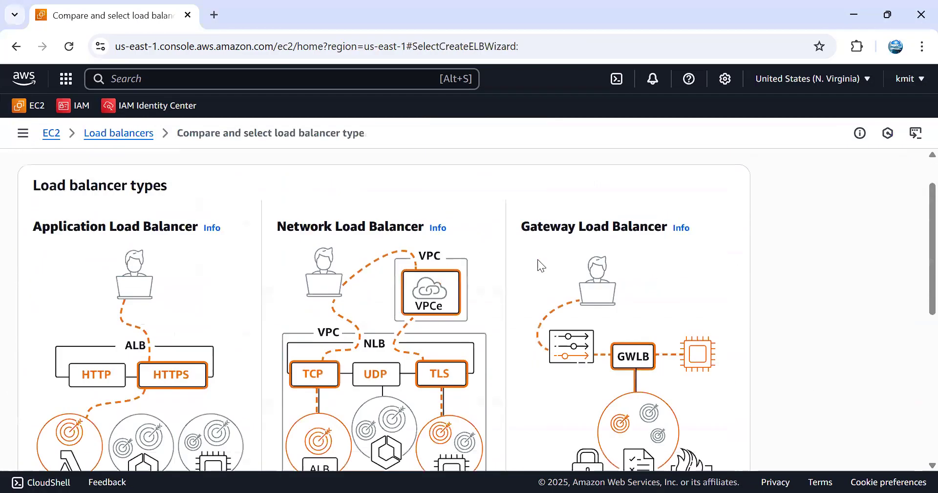
pyautogui.scroll(-7, 220, 371)
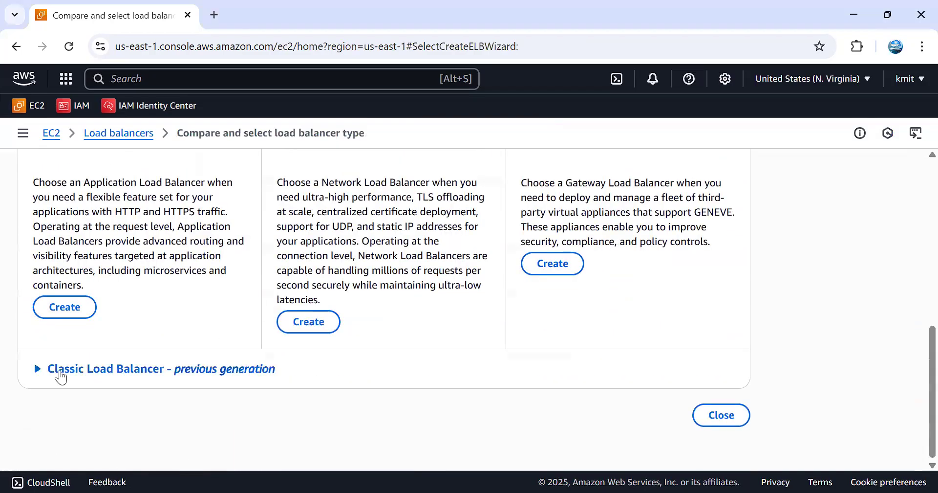
# - Expand the previous-generation Classic Load Balancer section and examine its description and protocol diagram
pyautogui.click(44, 371)
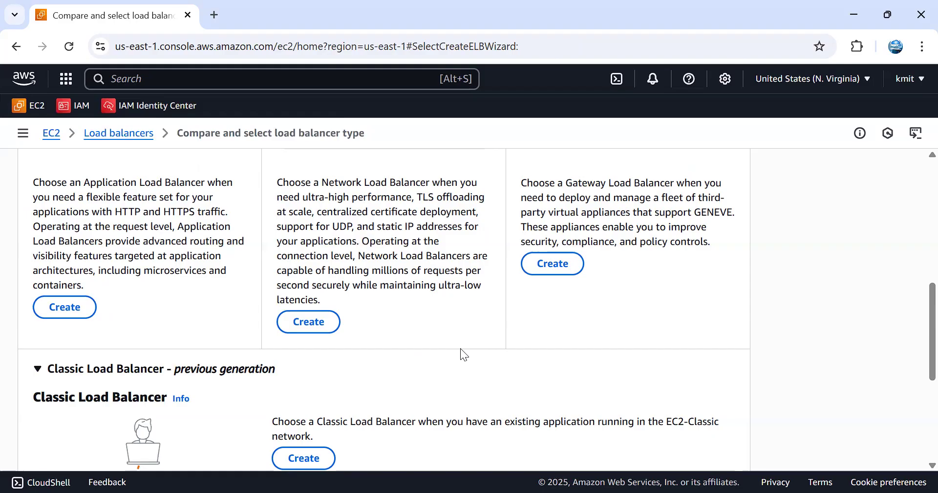
pyautogui.scroll(-3, 667, 393)
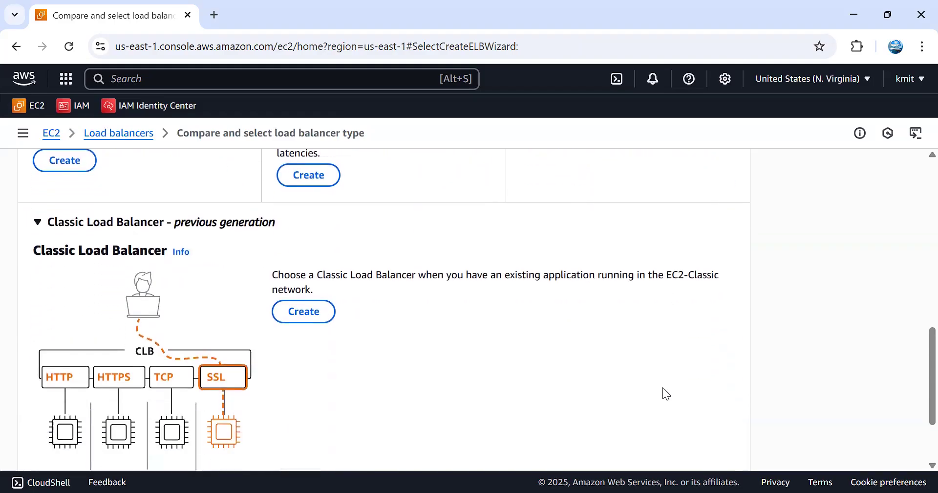
pyautogui.scroll(-2, 666, 392)
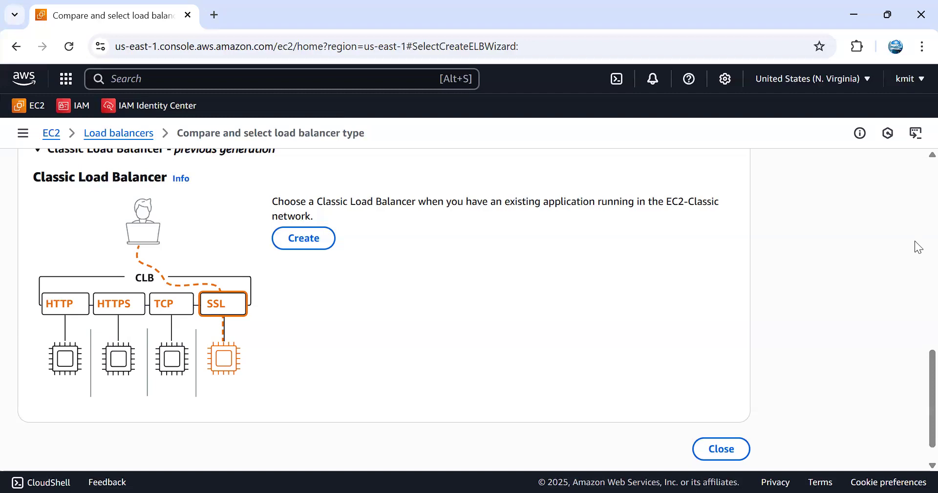
pyautogui.moveTo(276, 201); pyautogui.dragTo(719, 197)
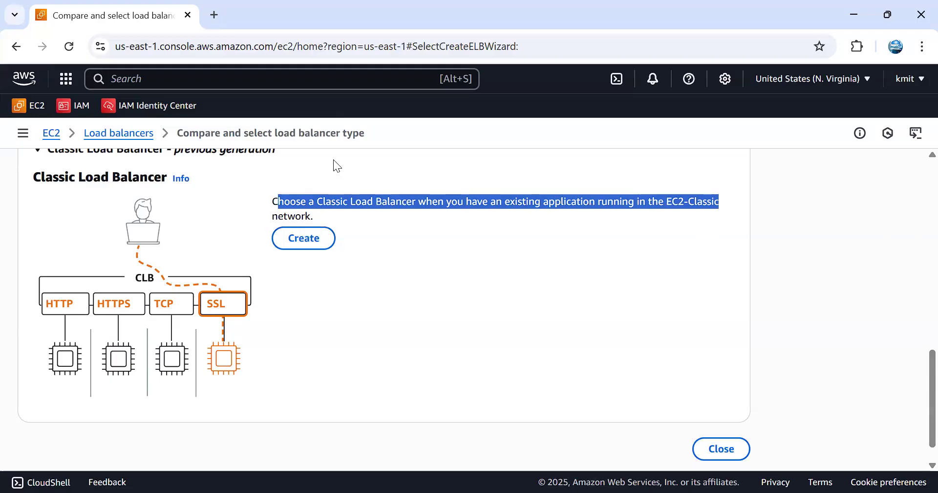
pyautogui.moveTo(29, 182); pyautogui.dragTo(148, 219)
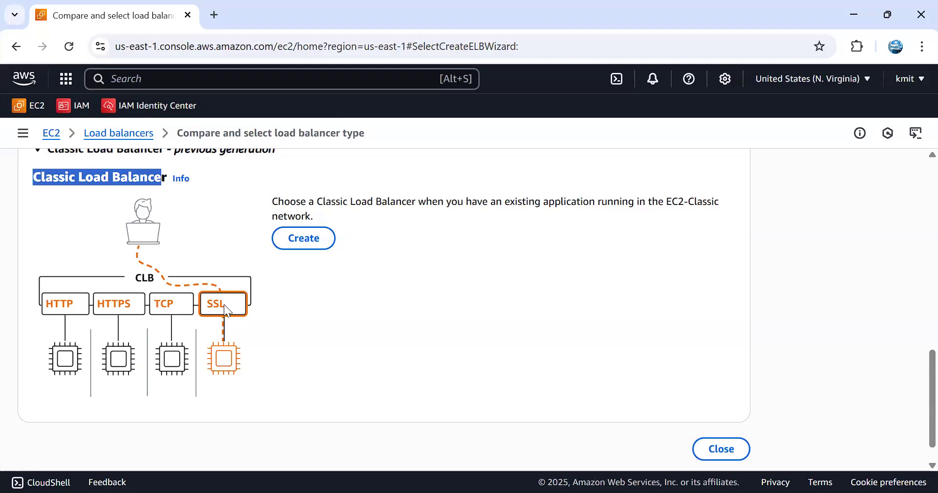
pyautogui.scroll(3, 195, 296)
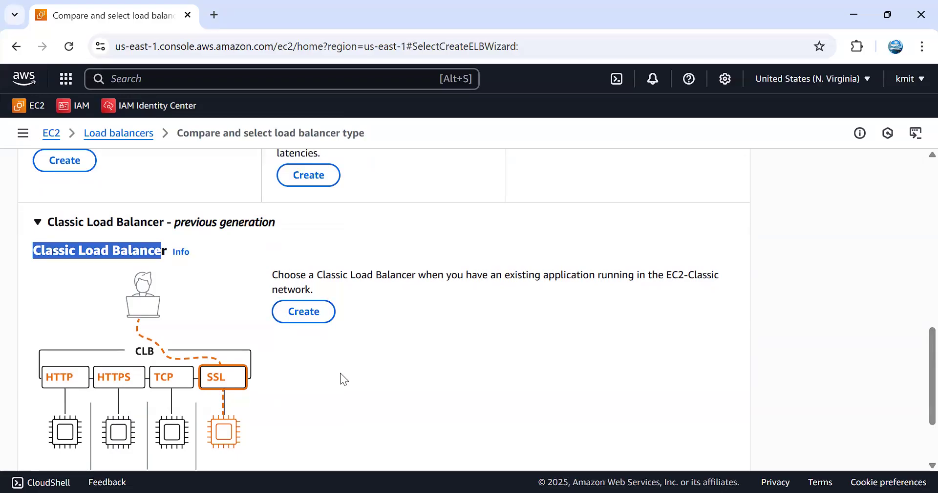
pyautogui.scroll(-2, 340, 373)
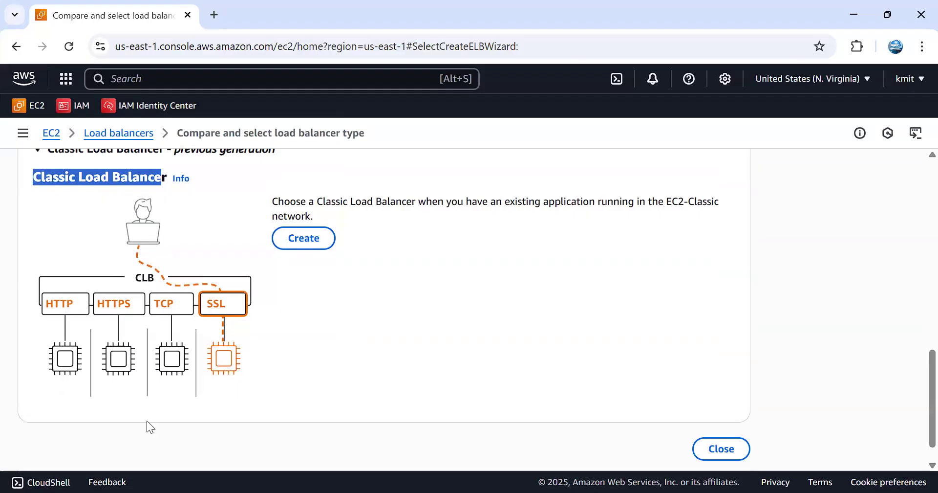
# - Open the launch form for a new EC2 instance and name the instance "Web-1"
pyautogui.click(29, 105)
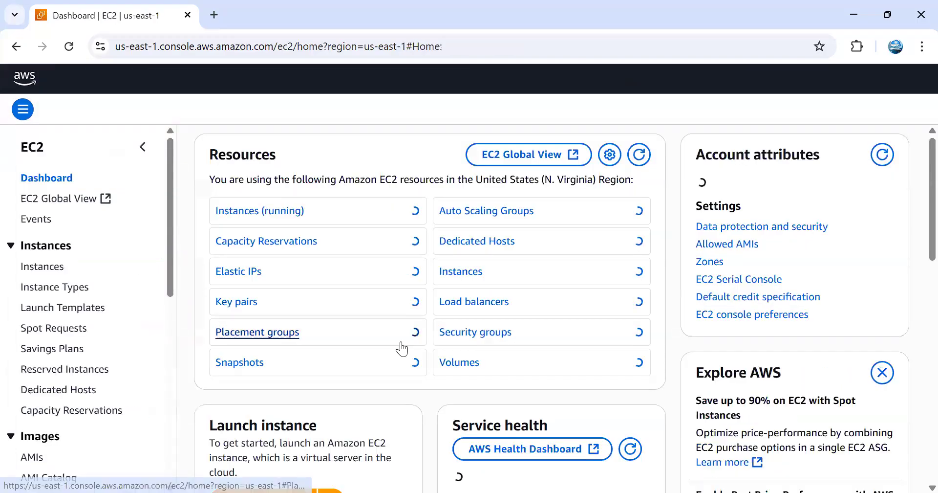
pyautogui.click(57, 292)
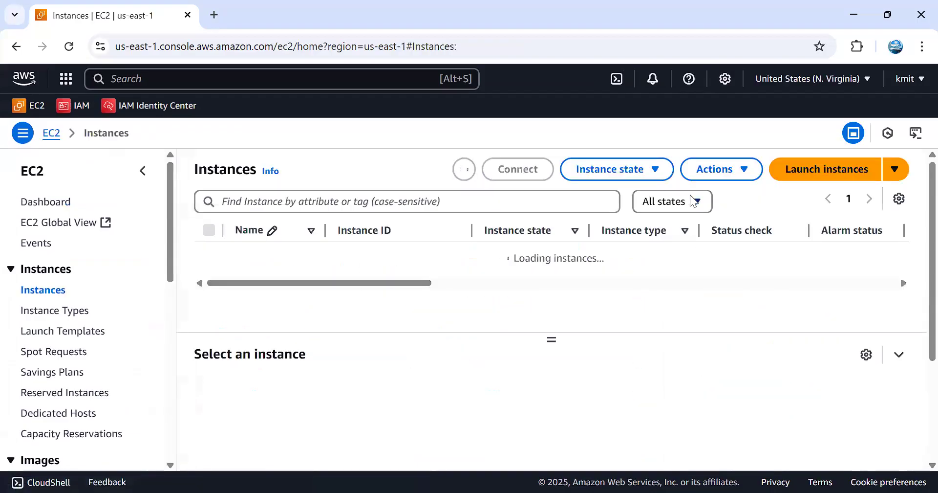
pyautogui.click(810, 179)
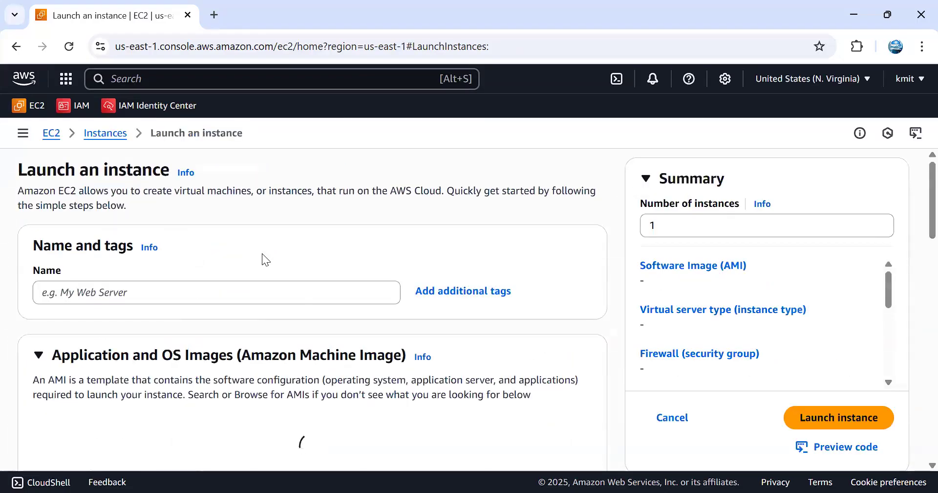
pyautogui.scroll(-2, 349, 307)
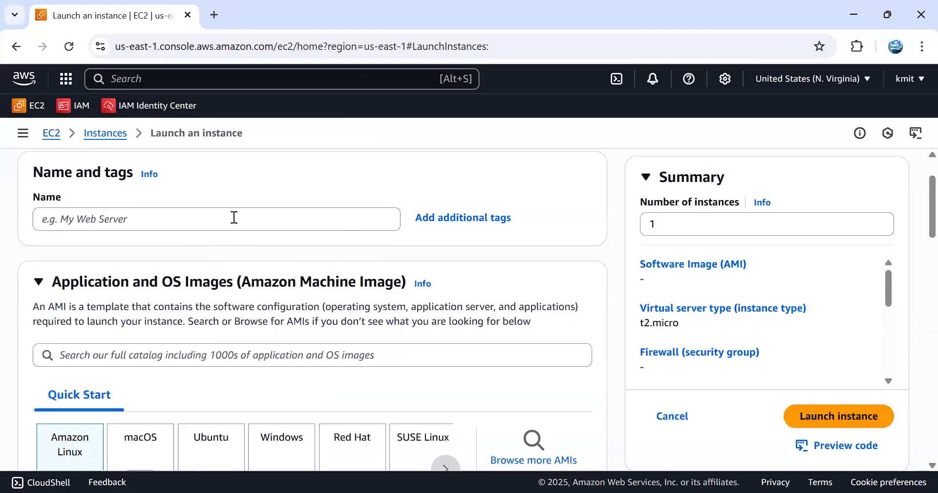
pyautogui.click(254, 224)
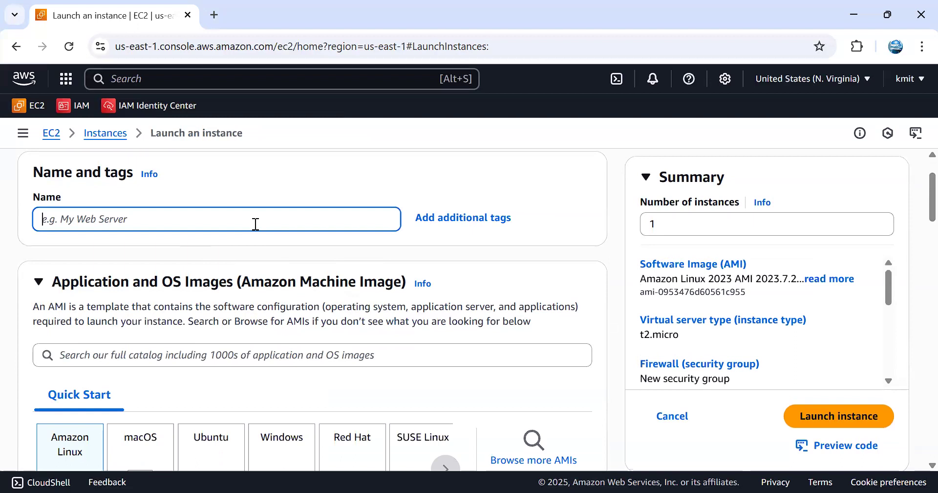
pyautogui.write('Web-1')
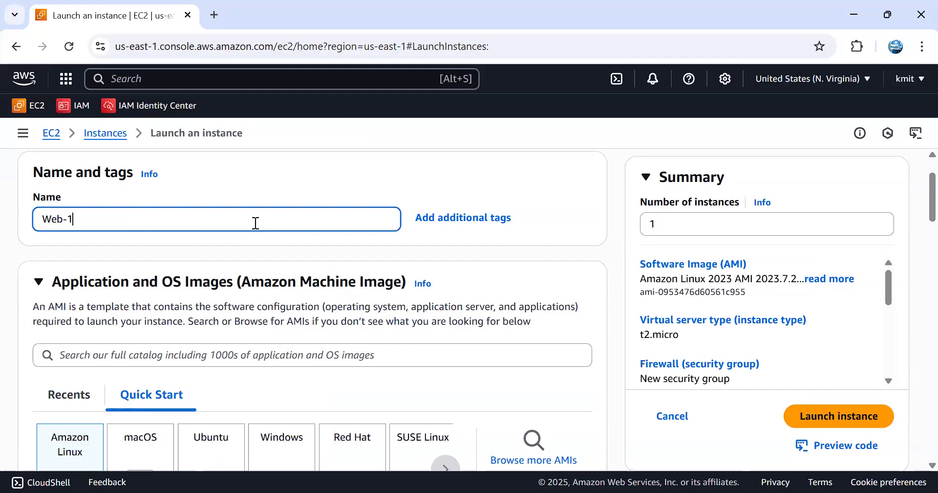
pyautogui.scroll(-2, 225, 347)
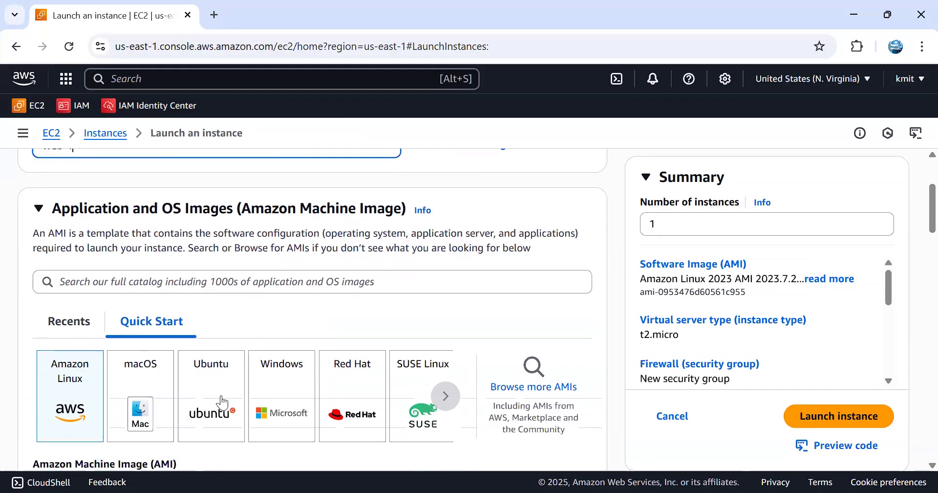
# - Choose the Ubuntu Server 24.04 LTS image for the instance and select the existing "kmit" key pair
pyautogui.scroll(-2, 223, 402)
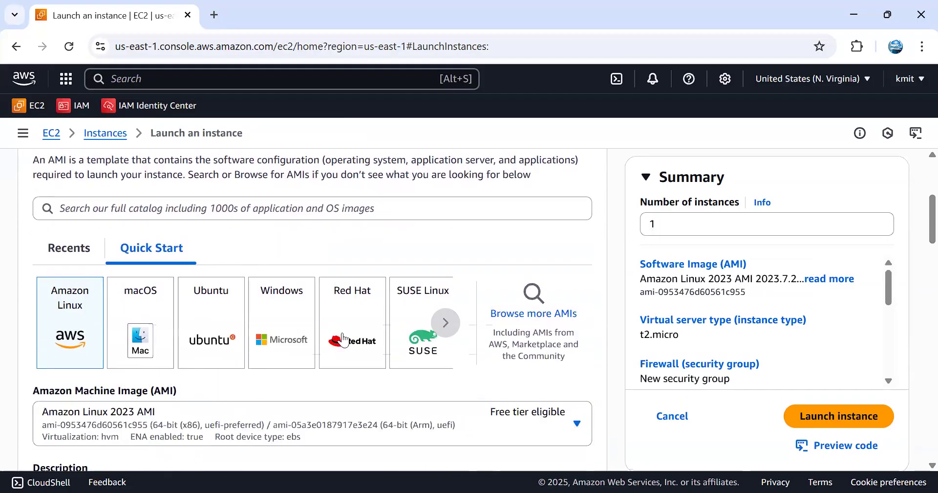
pyautogui.click(211, 333)
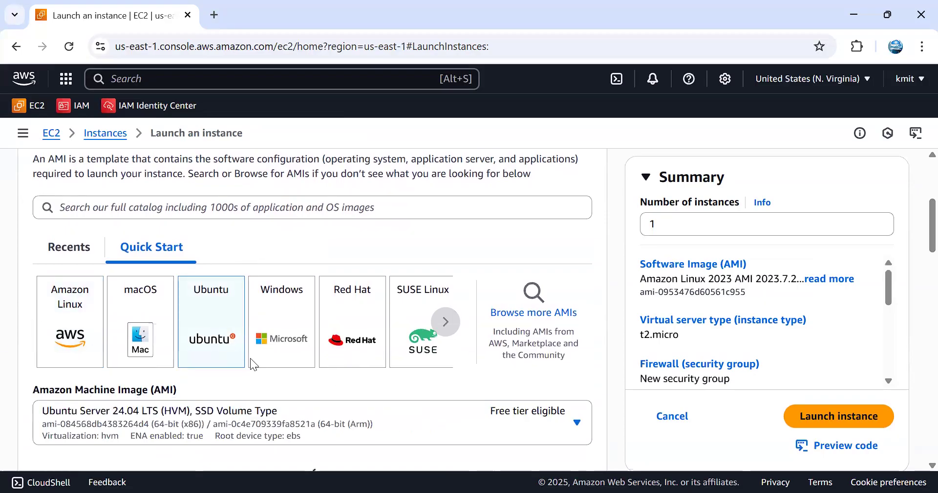
pyautogui.scroll(-6, 250, 357)
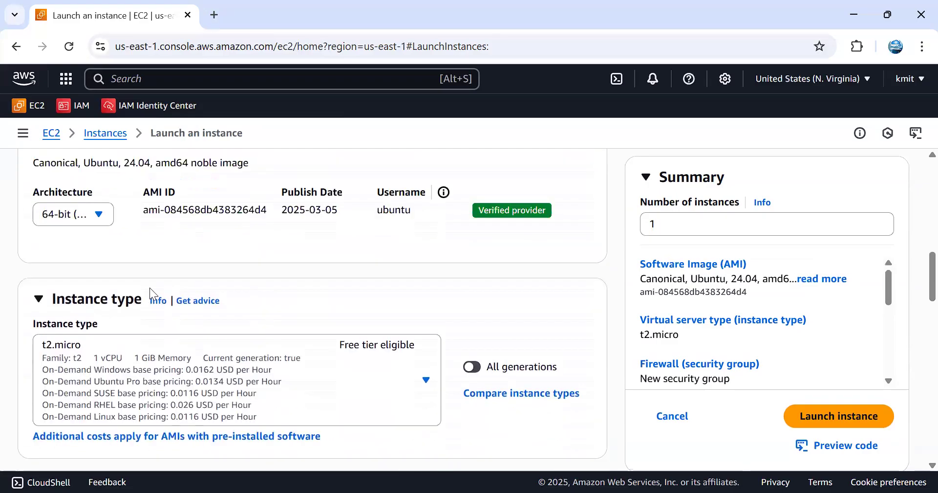
pyautogui.scroll(-6, 227, 301)
pyautogui.click(186, 293)
pyautogui.click(166, 363)
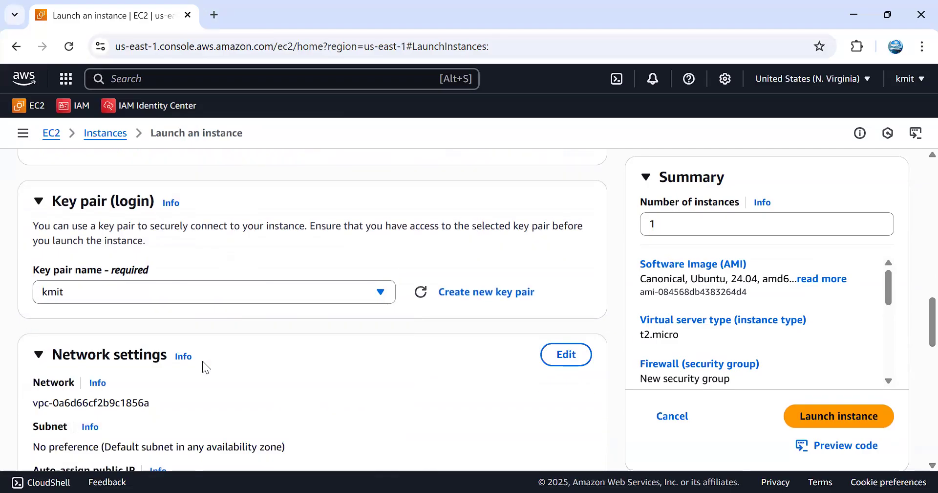
# - Switch the firewall settings to an existing security group and select "All Traffic"
pyautogui.scroll(-5, 202, 360)
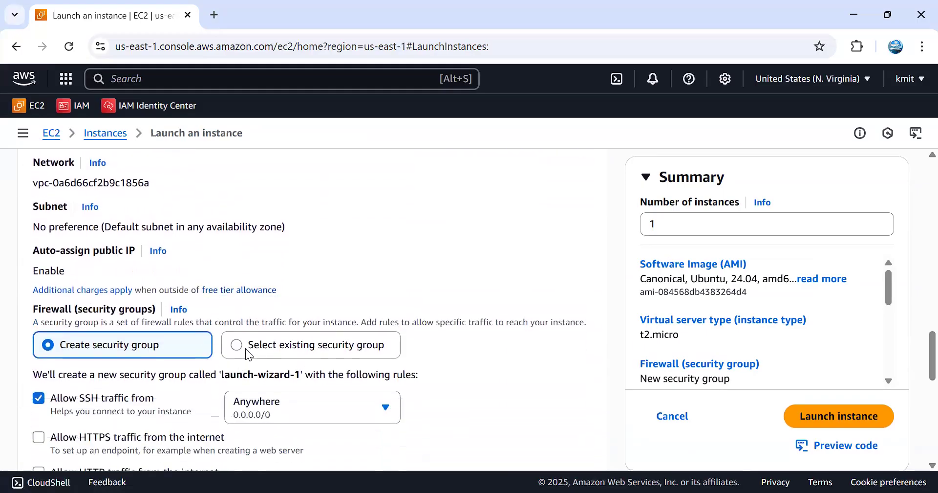
pyautogui.click(242, 346)
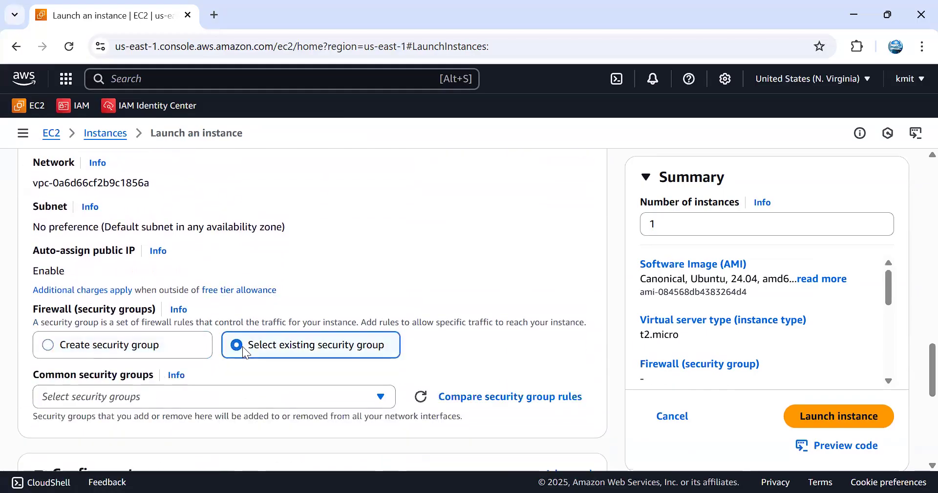
pyautogui.click(264, 391)
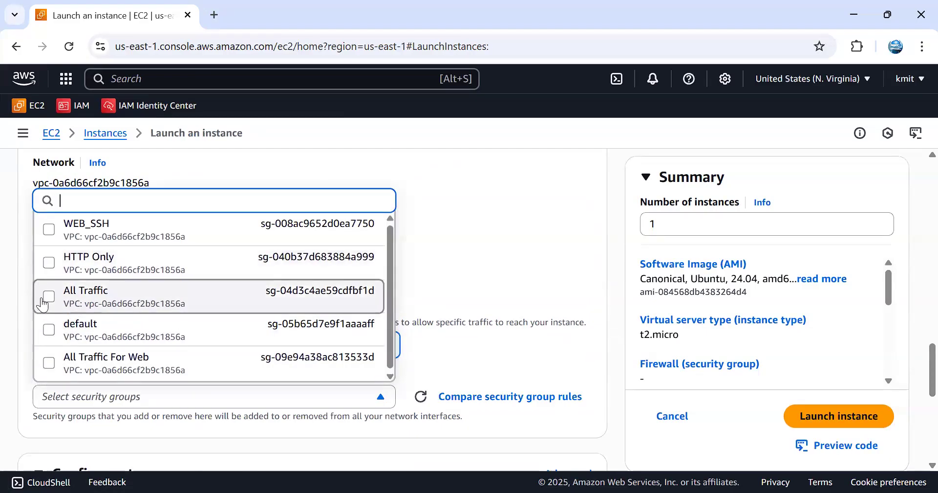
pyautogui.click(42, 303)
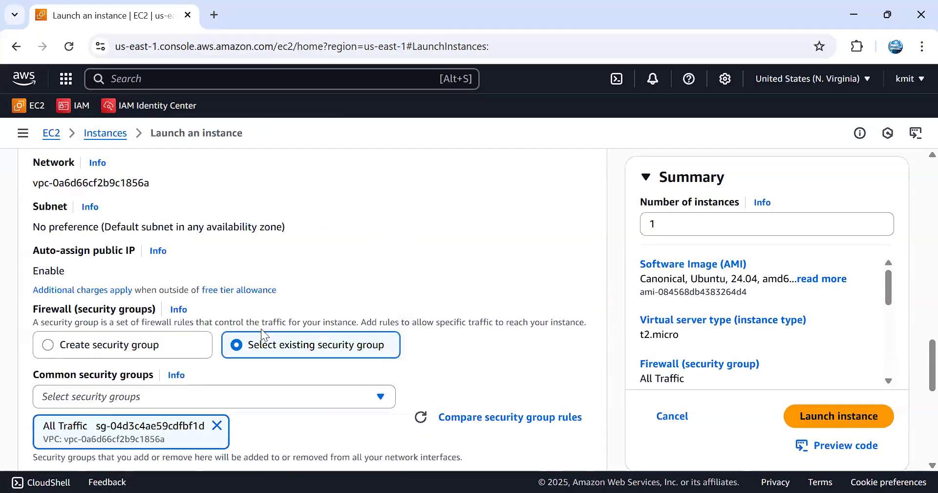
# - Replace the "All Traffic" security group with "WEB_SSH"
pyautogui.scroll(-3, 324, 346)
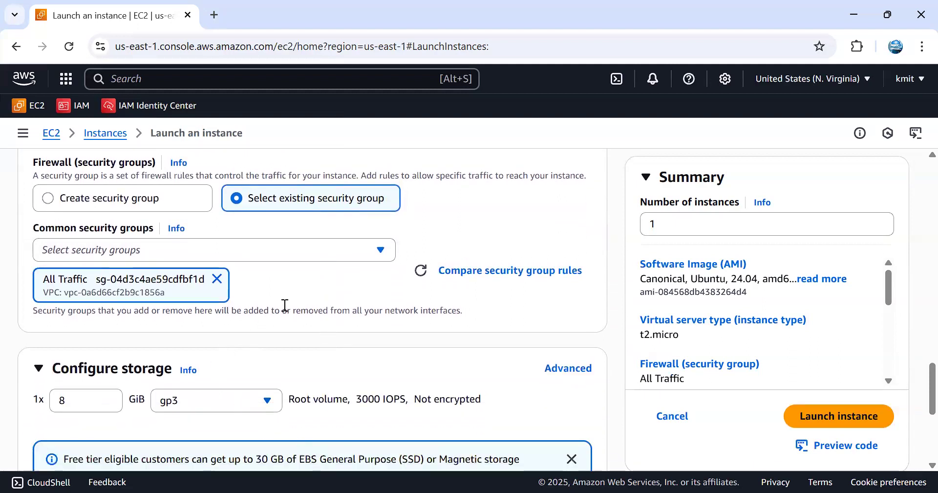
pyautogui.click(216, 280)
pyautogui.click(264, 251)
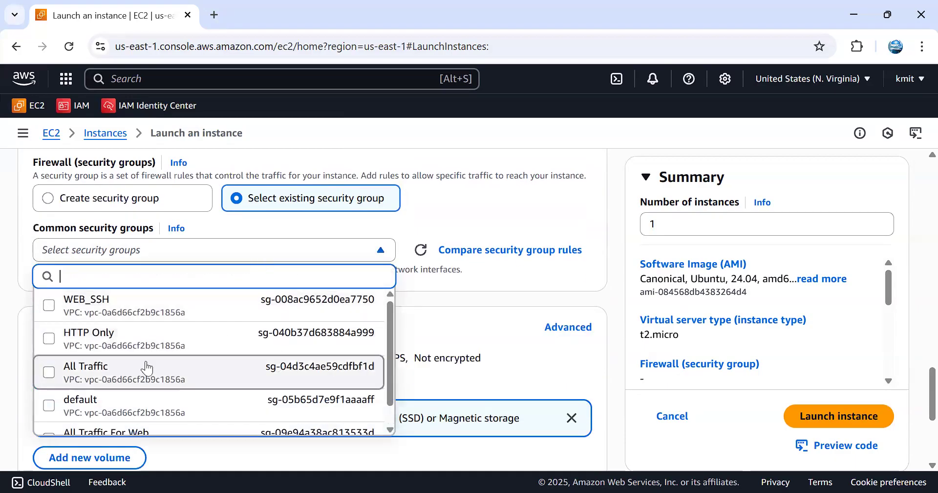
pyautogui.scroll(-1, 94, 425)
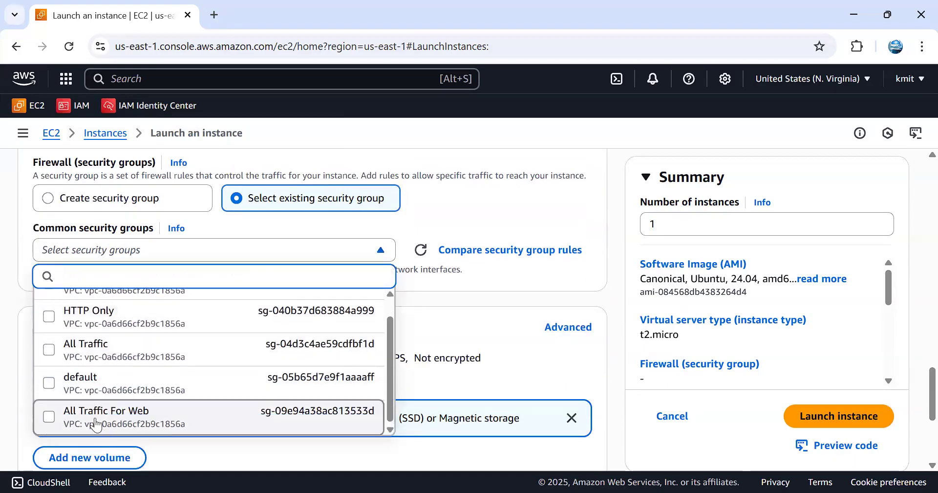
pyautogui.scroll(1, 101, 389)
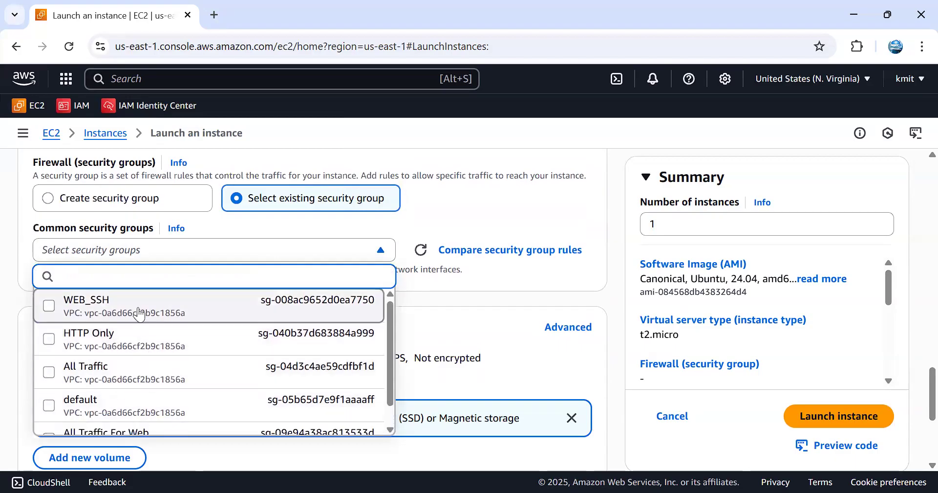
pyautogui.click(140, 313)
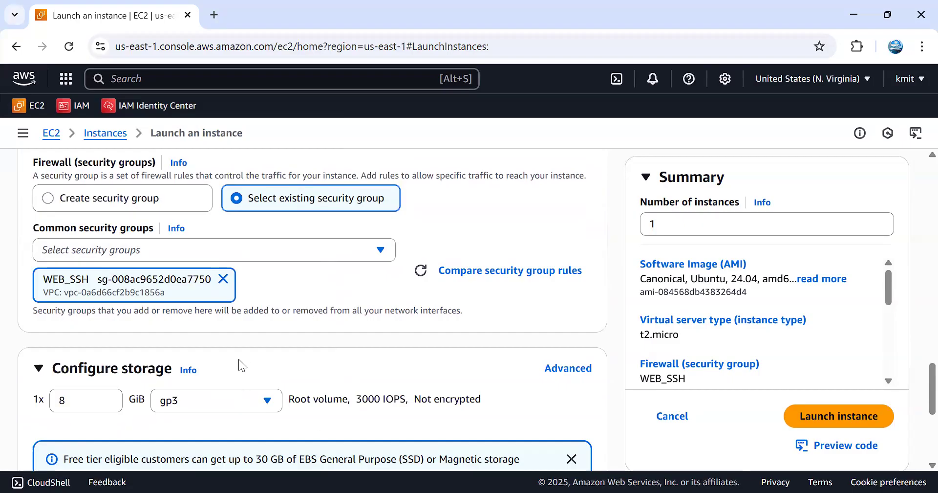
# - Expand the advanced details of the launch form and locate the optional user data field
pyautogui.scroll(-1, 244, 349)
pyautogui.scroll(-3, 243, 430)
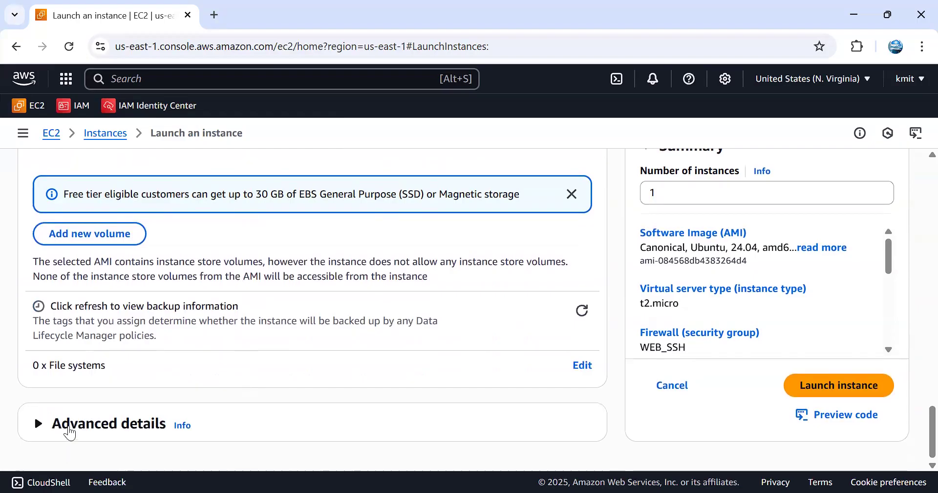
pyautogui.click(179, 424)
pyautogui.scroll(-6, 184, 425)
pyautogui.scroll(-5, 187, 427)
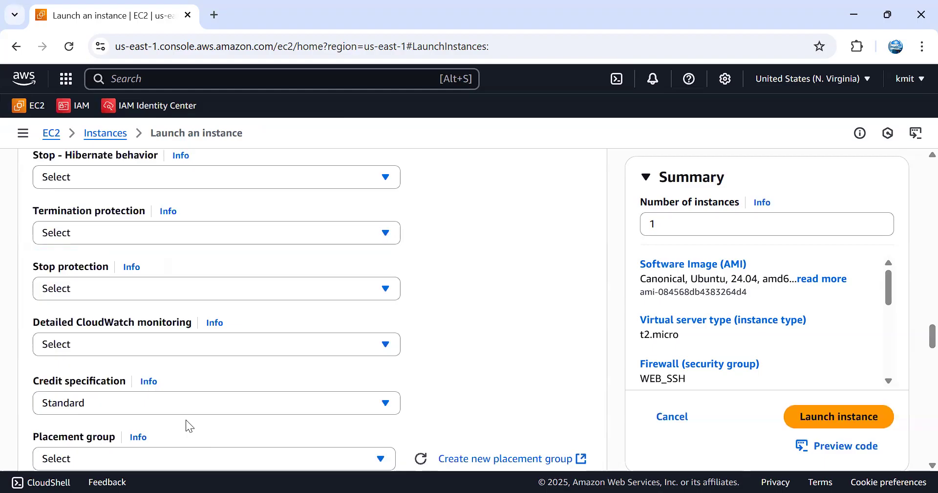
pyautogui.scroll(-7, 187, 420)
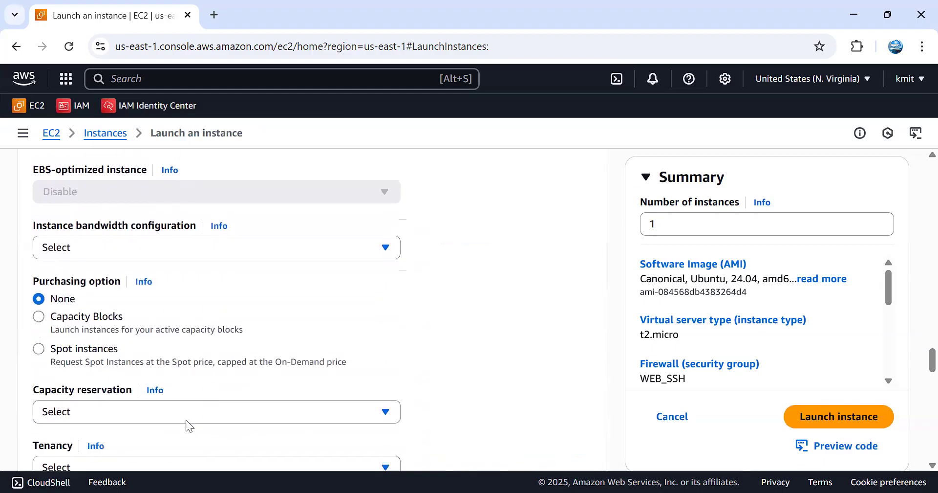
pyautogui.scroll(-10, 186, 421)
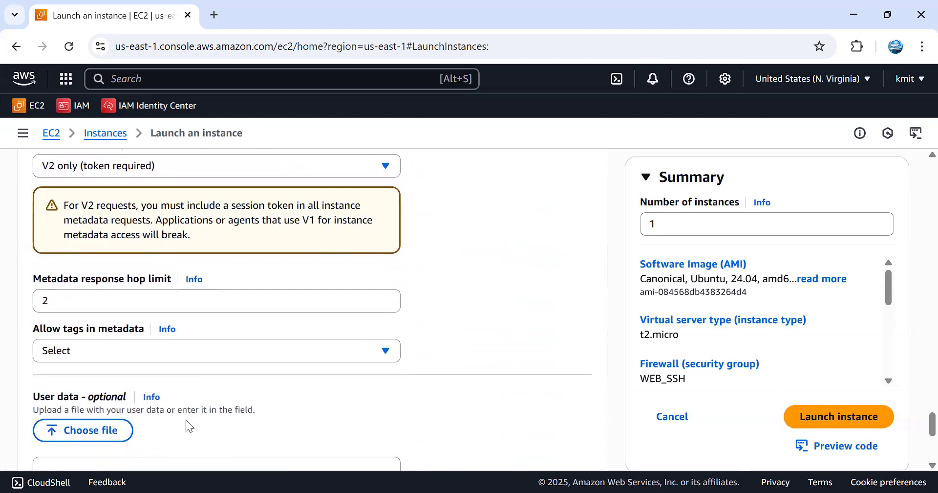
pyautogui.scroll(3, 185, 419)
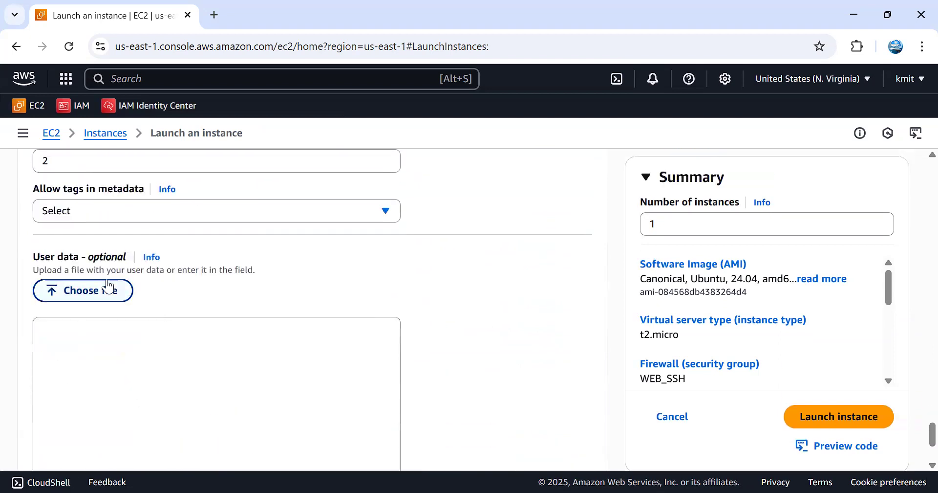
# - Enter a user data script with the lines "#!/bin/bash", "sudo apt update" and "sudo apt install apache2 -y"
pyautogui.click(92, 326)
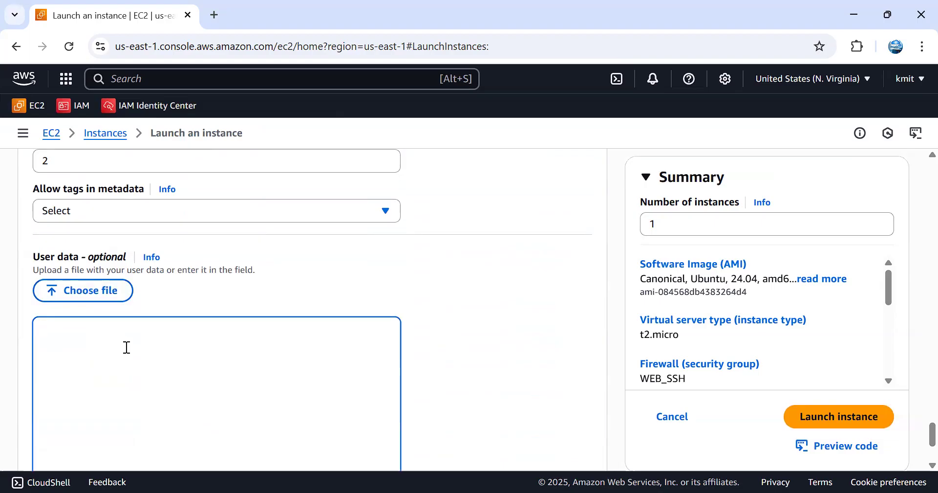
pyautogui.write('#')
pyautogui.write('/bib')
pyautogui.press('BackSpace')
pyautogui.write('n/bash')
pyautogui.press('Return')
pyautogui.write('sudo apt update')
pyautogui.press('Return')
pyautogui.write('sudo apt install apache2 -y')
pyautogui.press('Return')
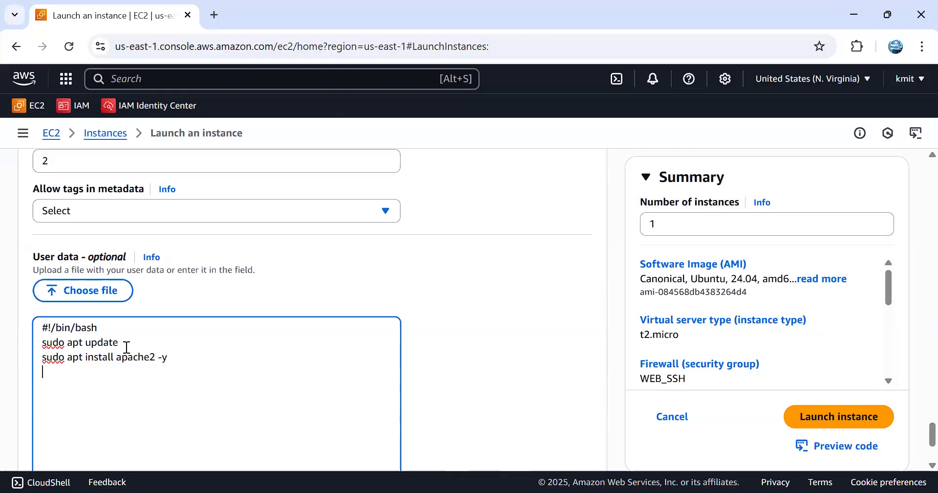
# - Add the lines "sudo hostnamectl set-hostname server1" and "sudo bash" below the Apache installation command in the script
pyautogui.write('echo')
pyautogui.press('Return')
pyautogui.write('sudo host')
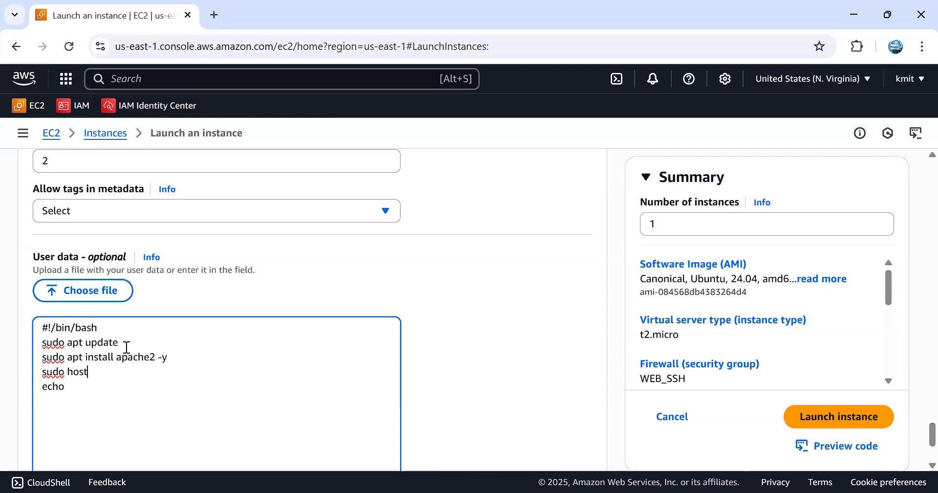
pyautogui.write('namectl set-hostname')
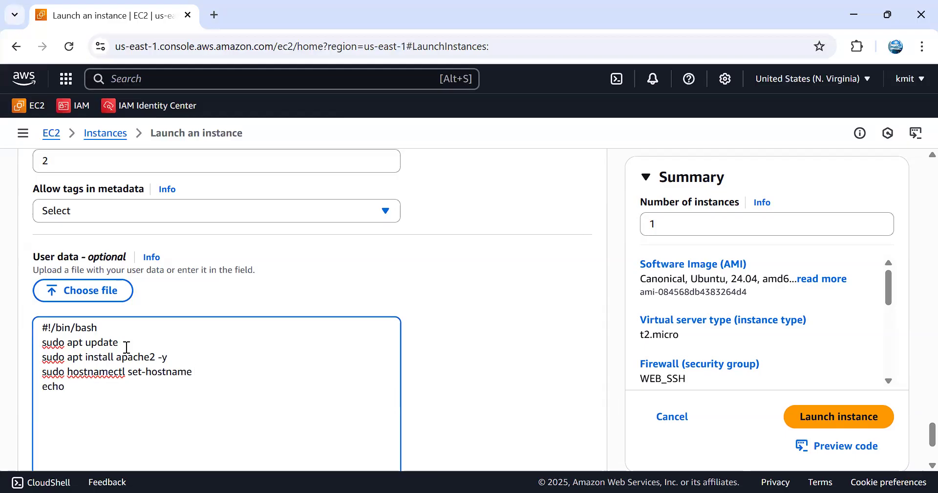
pyautogui.write('s')
pyautogui.write('server1')
pyautogui.hotkey('shift', 'Home')
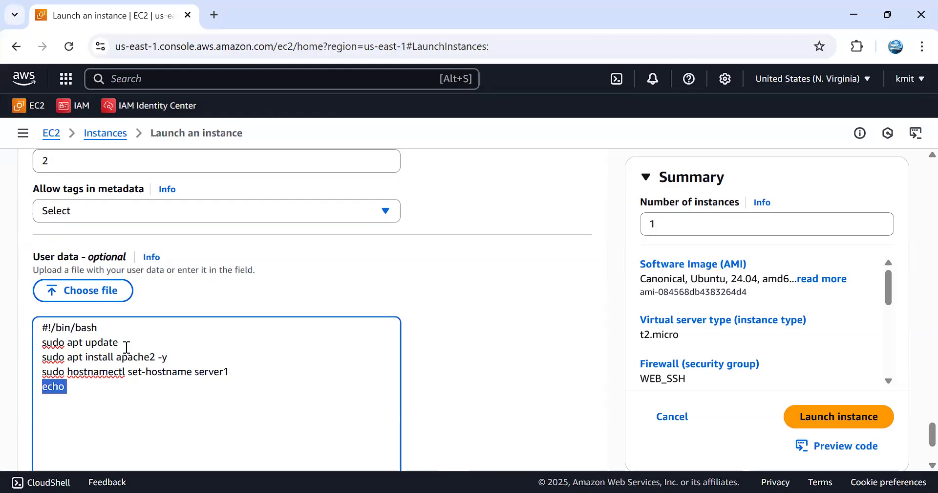
pyautogui.write('sudo bash')
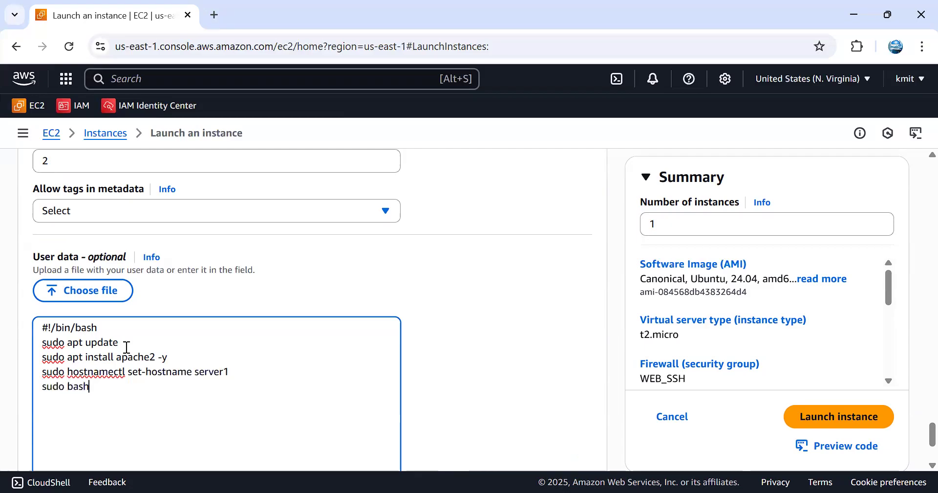
pyautogui.press('Return')
# - Replace the hostnamectl and bash lines in the script with: sudo echo "<h1> $HOSTNAME </h1>" > /var/www/html/index.html
pyautogui.write('sudo echo "<h1>')
pyautogui.moveTo(90, 385); pyautogui.dragTo(37, 374)
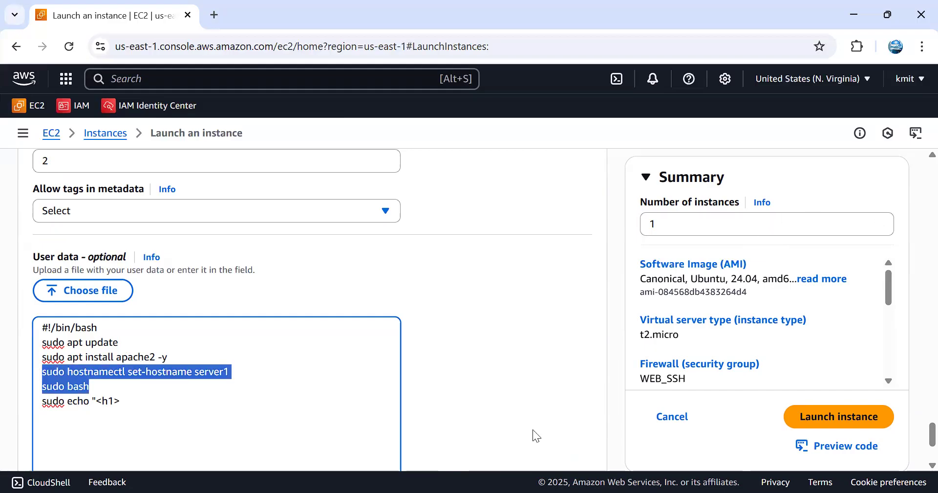
pyautogui.press('BackSpace')
pyautogui.press('Delete')
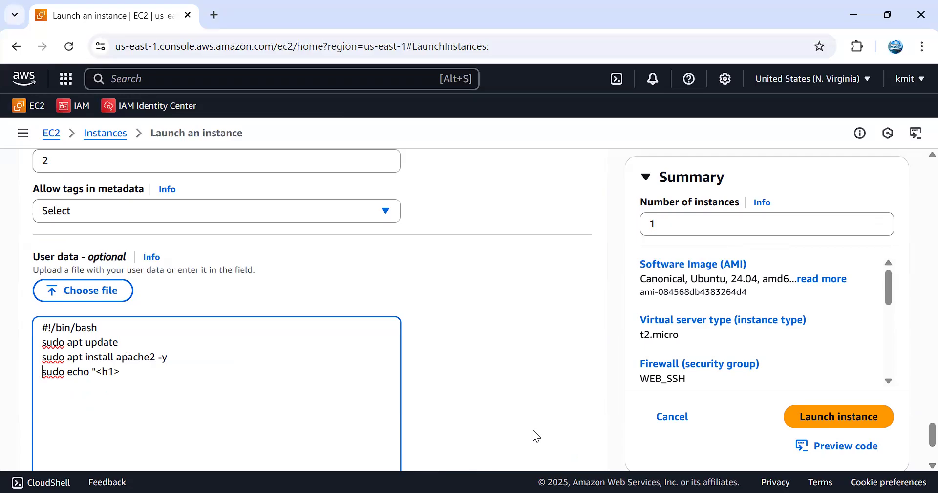
pyautogui.press('End')
pyautogui.write('$HOSTNAME')
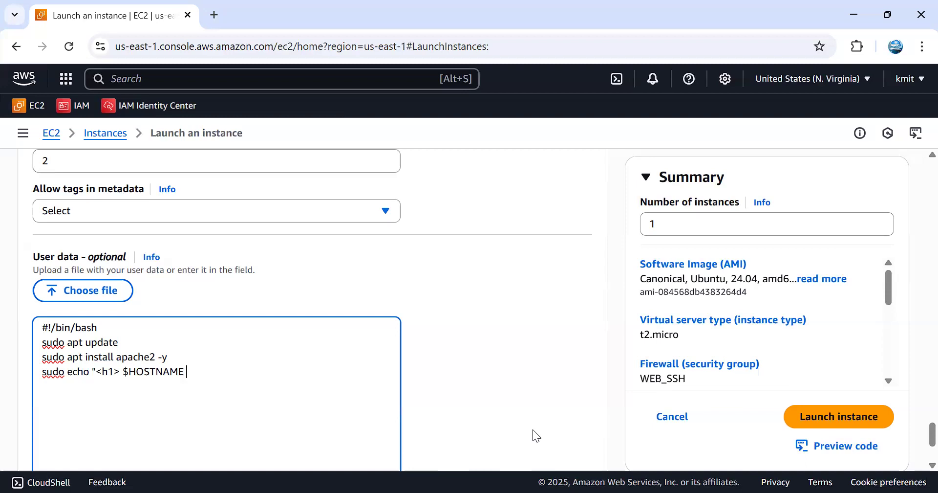
pyautogui.write('</h1>" > /var/www/html/index')
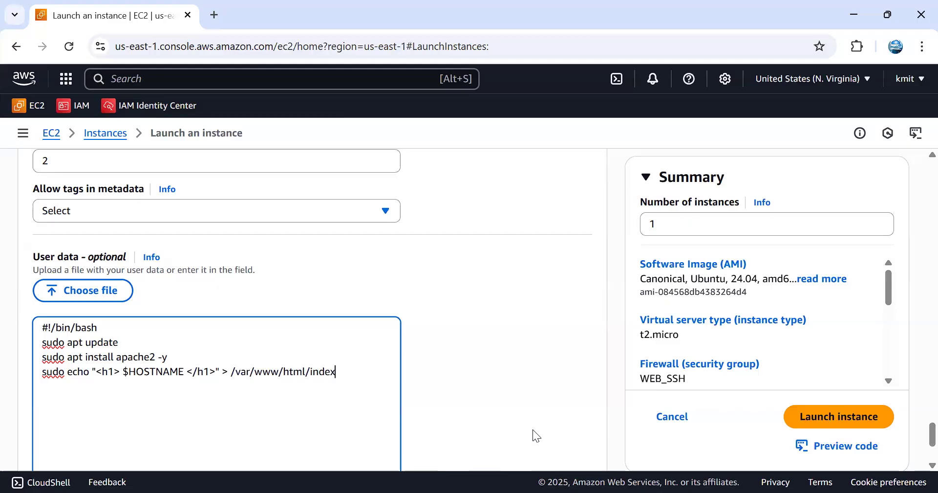
pyautogui.write('.html')
# - Set the number of instances to 2, launch them, and open and refresh the Instances list
pyautogui.click(678, 214)
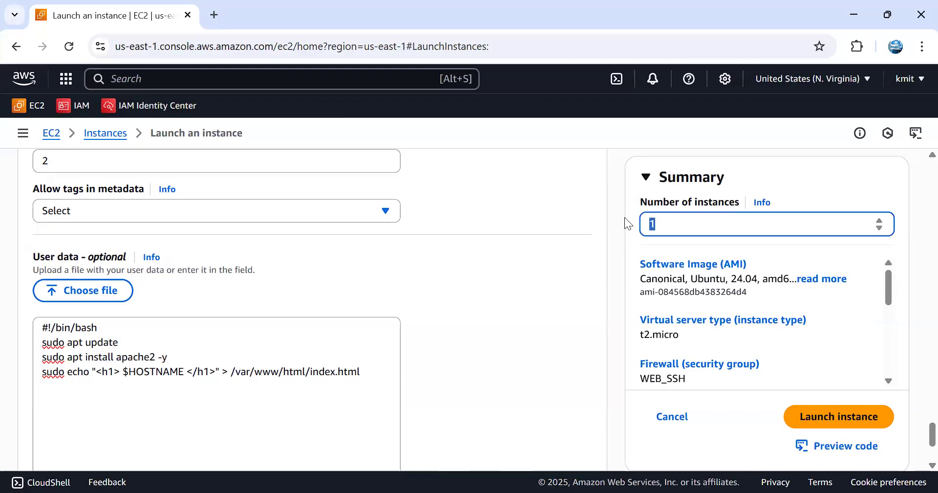
pyautogui.write('2')
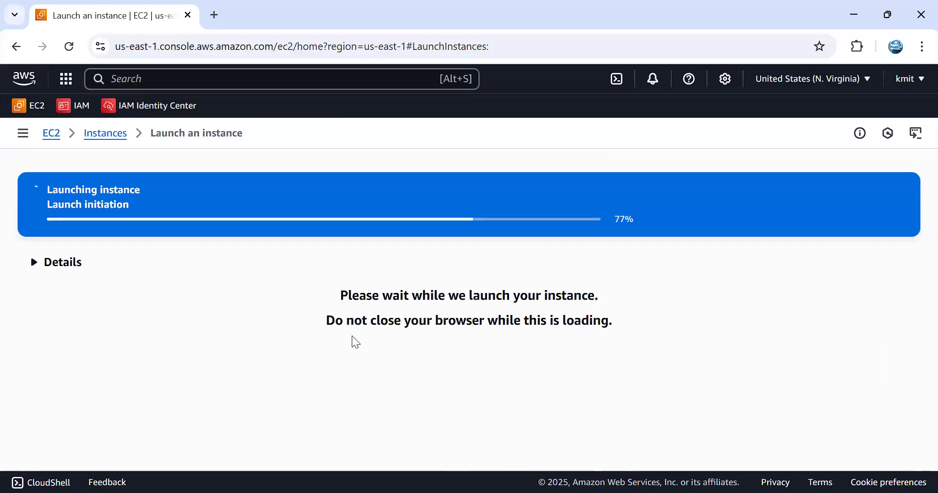
pyautogui.click(105, 133)
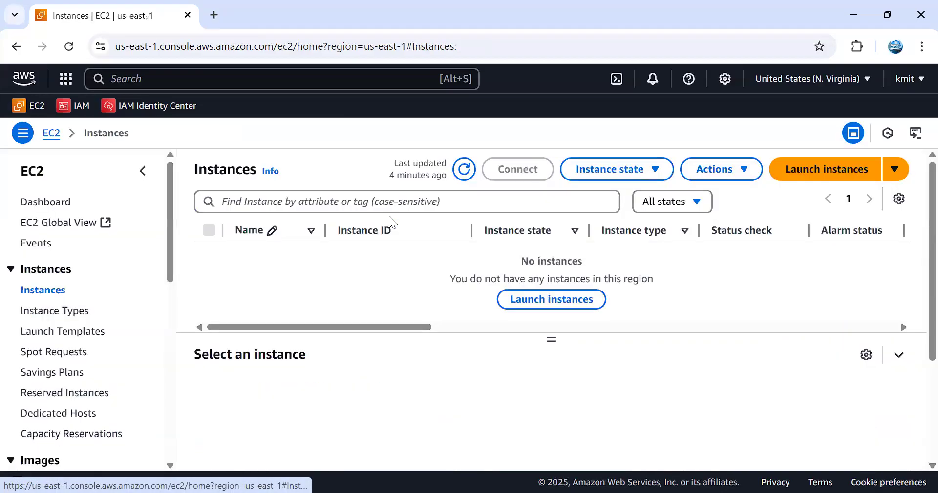
pyautogui.click(455, 171)
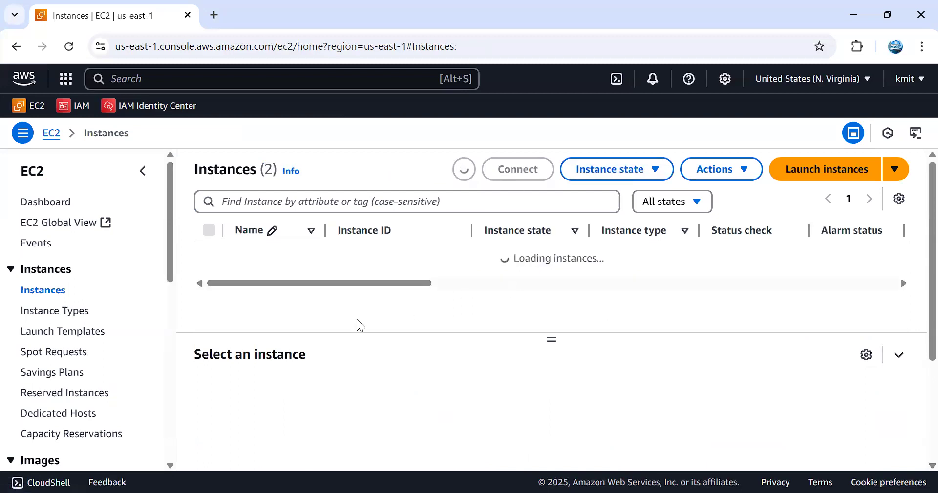
# - Rename the second listed instance as "Web-2" and select only the "Web-1" instance
pyautogui.click(311, 277)
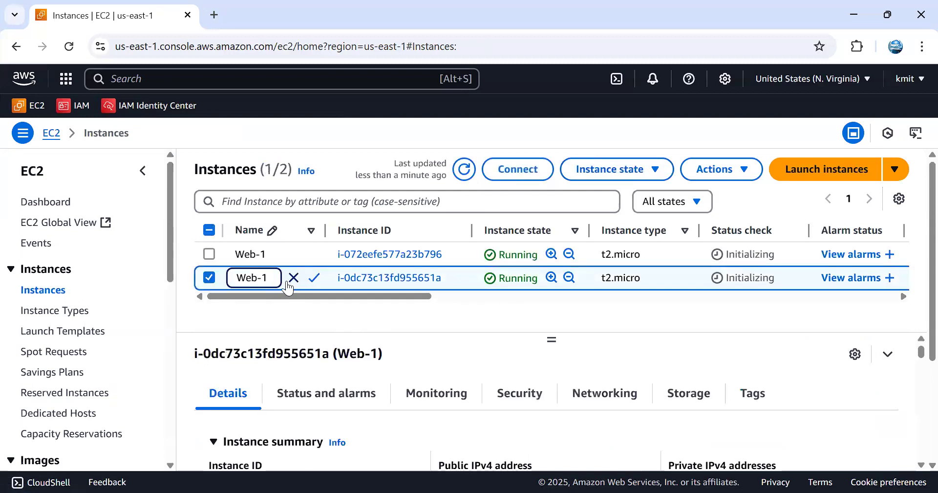
pyautogui.press('BackSpace')
pyautogui.write('2')
pyautogui.press('Return')
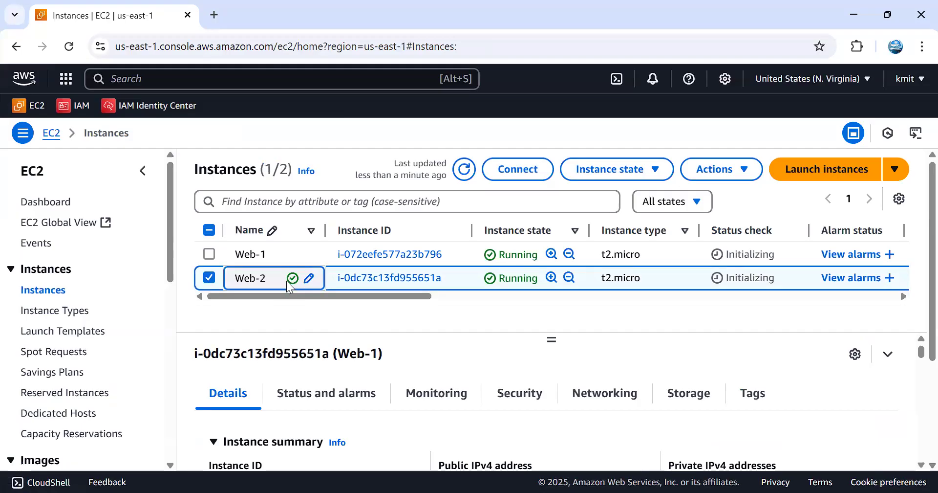
pyautogui.click(209, 277)
pyautogui.click(210, 254)
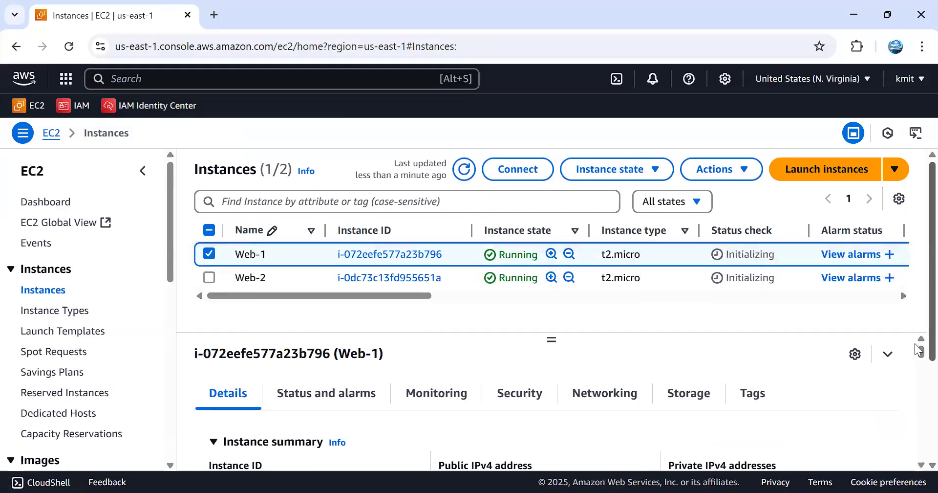
# - Test the Web-1 instance's public IPv4 address in a new browser tab, close that tab, and switch to a new Incognito window
pyautogui.scroll(-2, 918, 356)
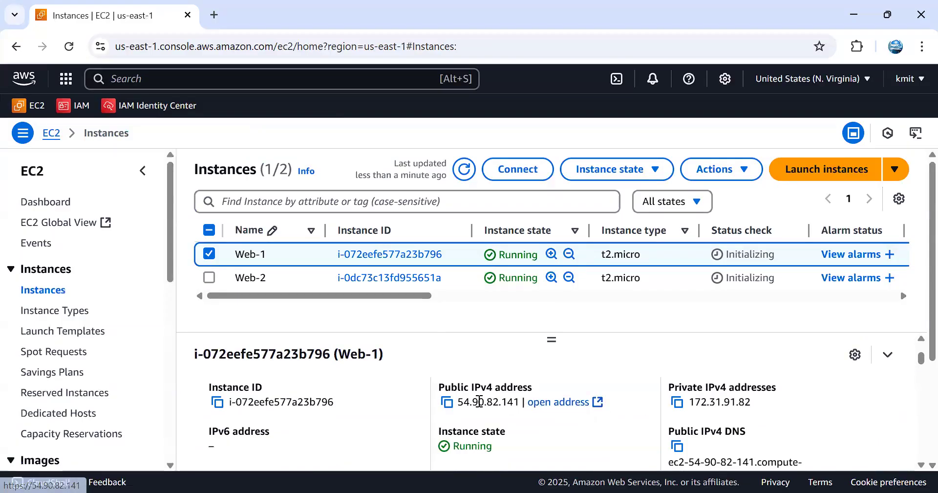
pyautogui.click(447, 404)
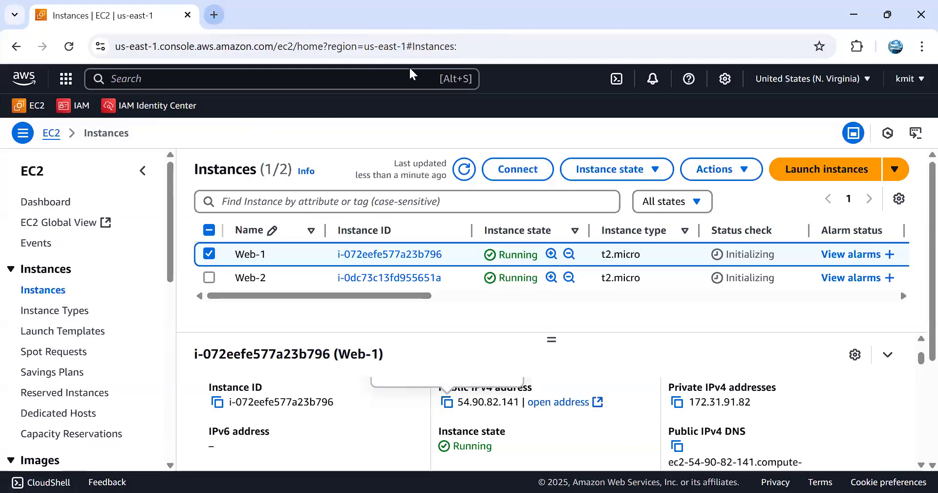
pyautogui.hotkey('ctrl', 't')
pyautogui.hotkey('ctrl', 'v')
pyautogui.press('Return')
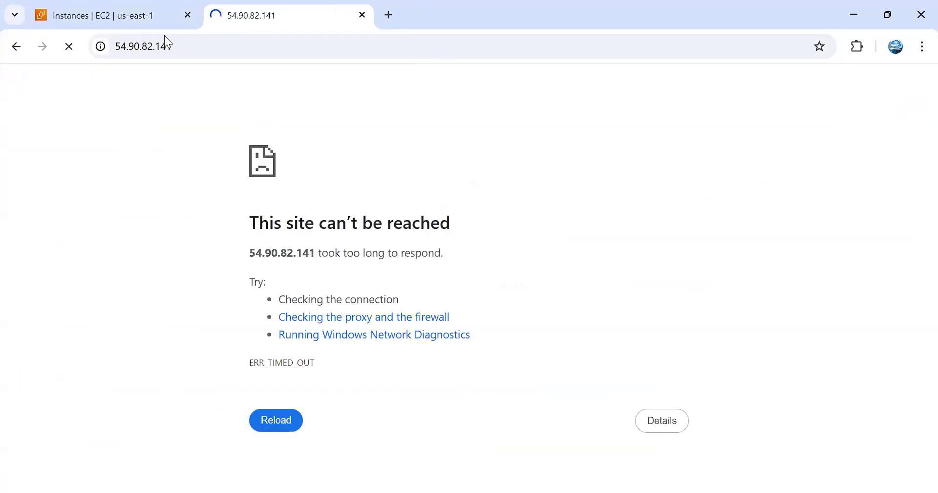
pyautogui.click(362, 15)
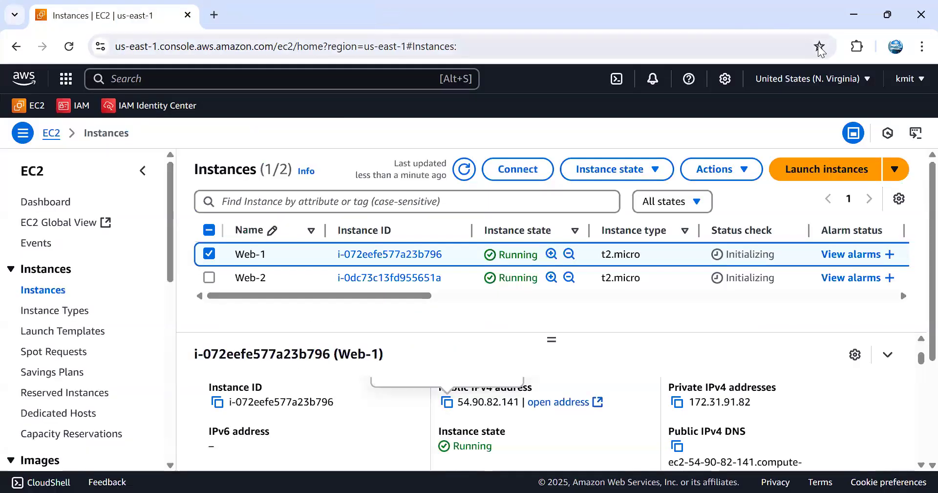
pyautogui.click(921, 48)
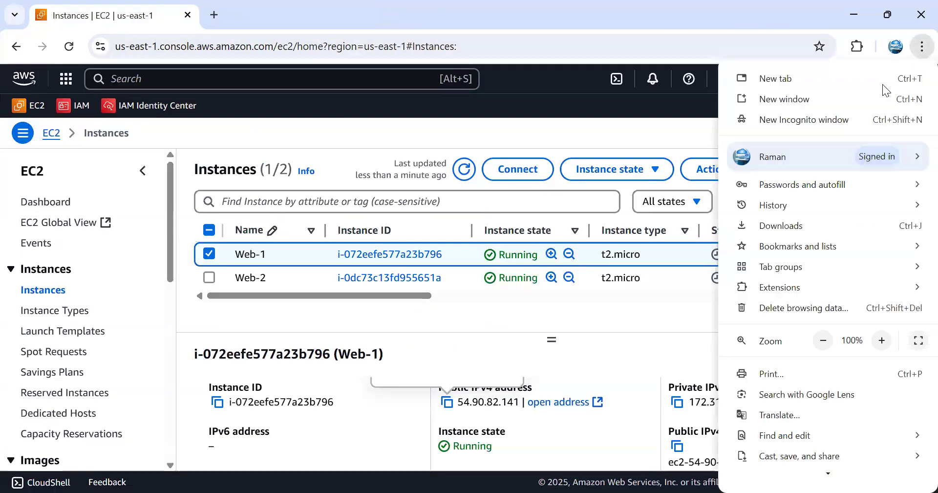
pyautogui.click(805, 120)
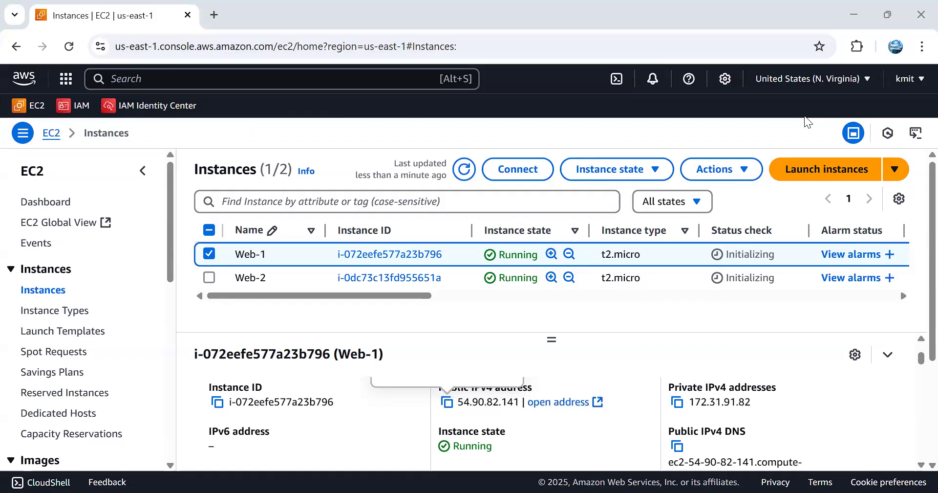
# - Select only the Web-2 instance and copy its public IPv4 address from the instance summary
pyautogui.click(209, 254)
pyautogui.click(210, 277)
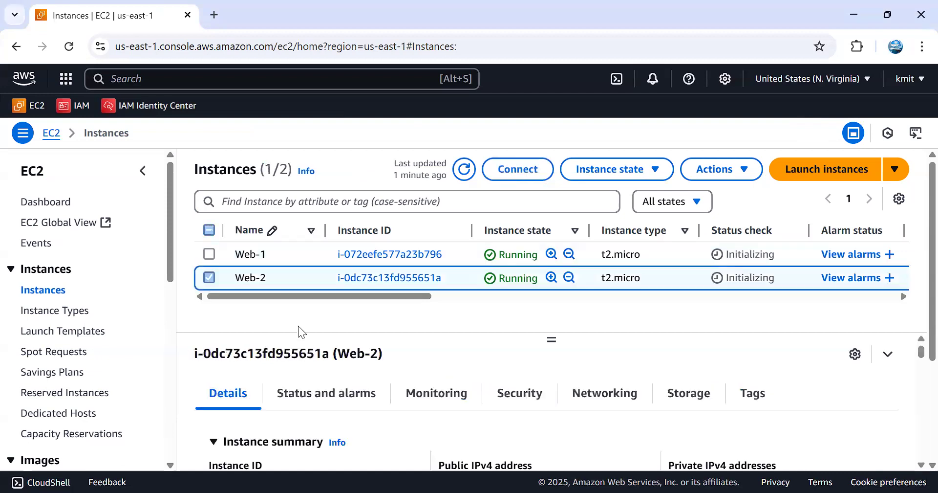
pyautogui.scroll(-1, 401, 419)
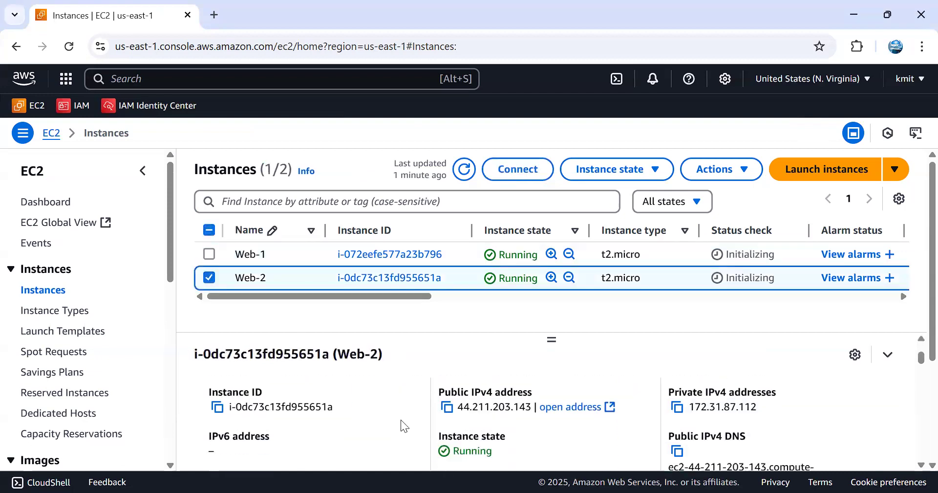
pyautogui.click(447, 406)
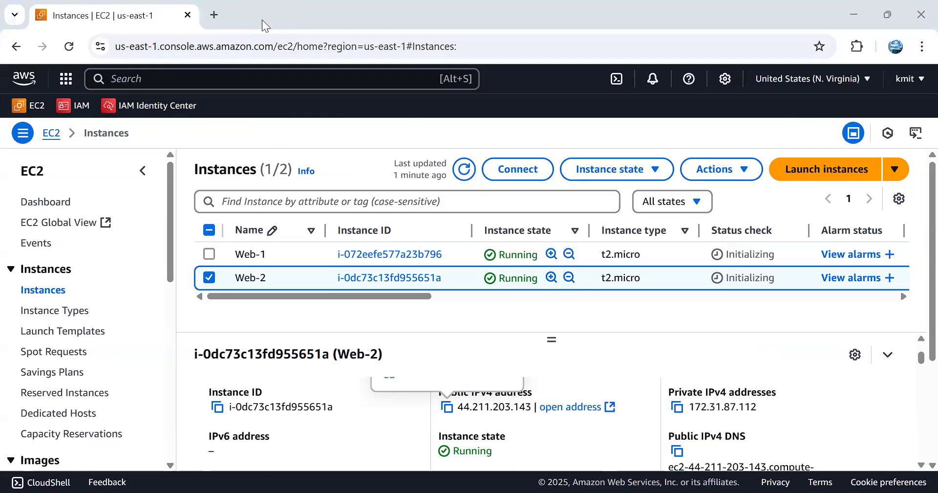
# - Deselect the Web-2 instance, select Web-1 instead, and show the addresses in its instance summary
pyautogui.click(209, 277)
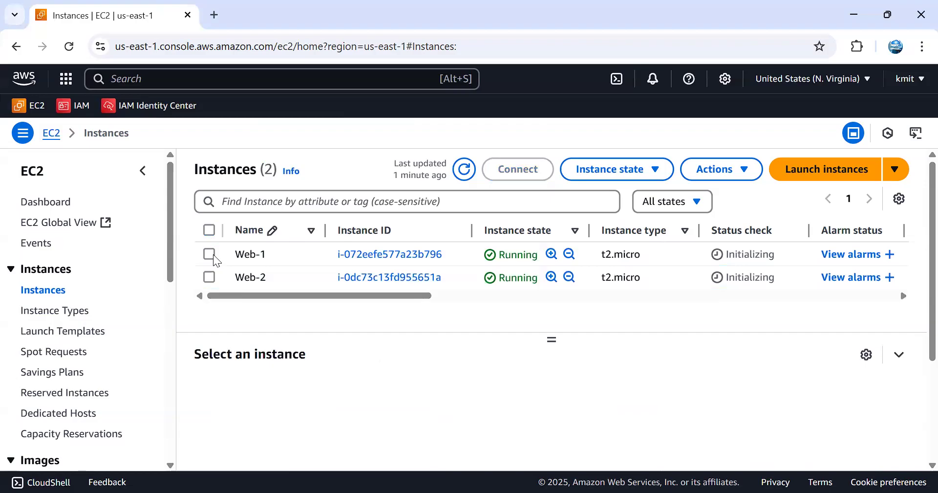
pyautogui.click(213, 254)
pyautogui.scroll(-2, 733, 408)
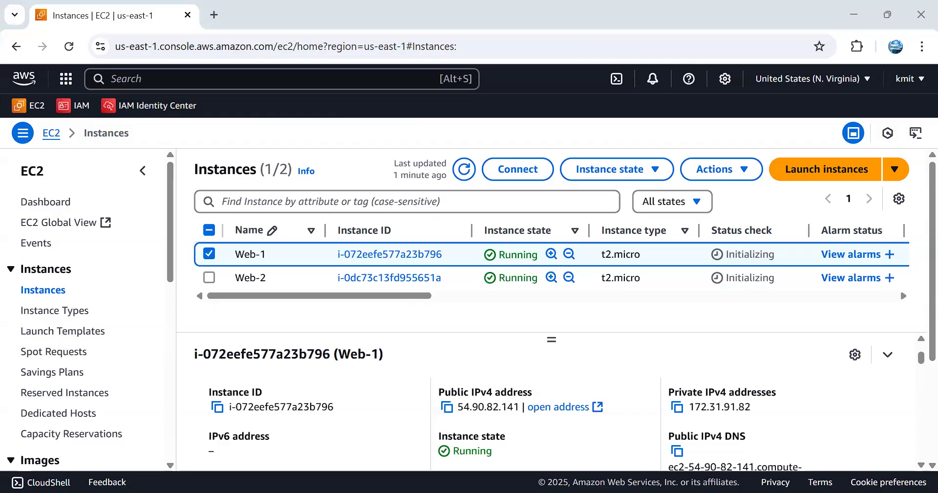
pyautogui.moveTo(340, 251); pyautogui.dragTo(453, 326)
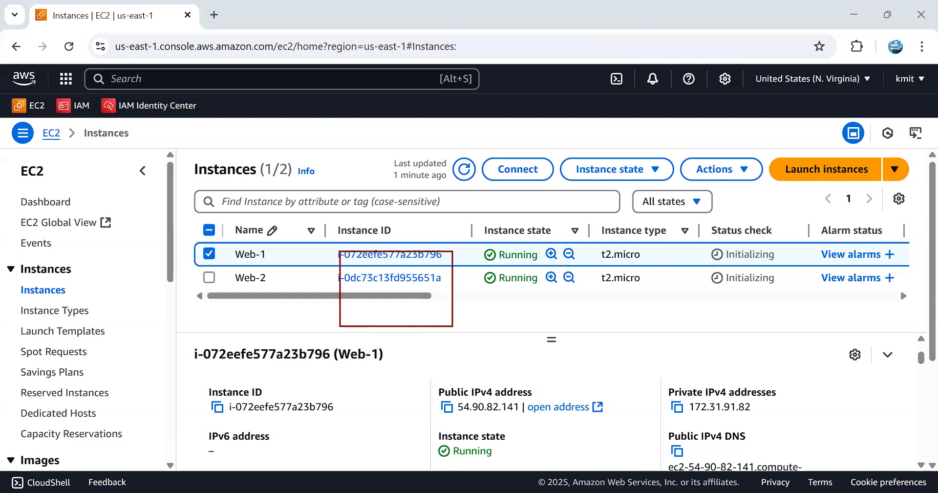
pyautogui.moveTo(515, 250)
pyautogui.mouseDown()
pyautogui.moveTo(573, 303)
pyautogui.moveTo(621, 325)
pyautogui.mouseUp()
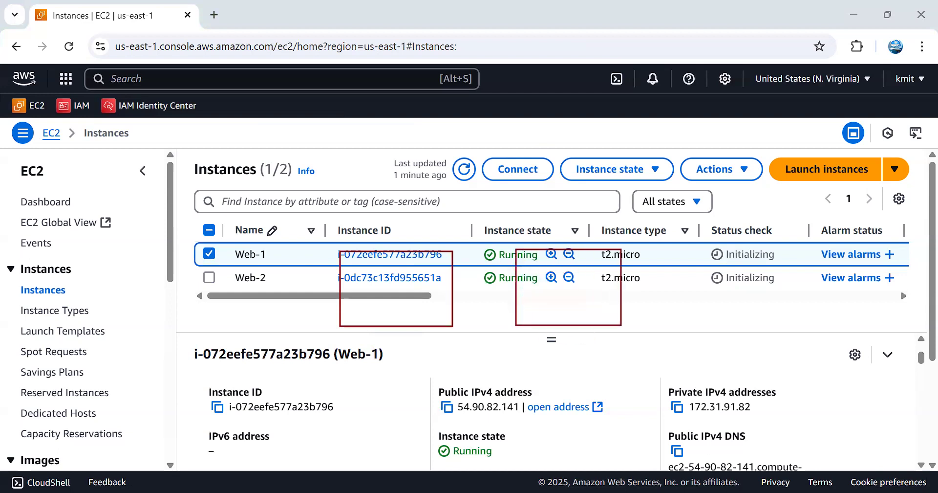
pyautogui.moveTo(373, 344); pyautogui.dragTo(422, 363)
pyautogui.moveTo(389, 326); pyautogui.dragTo(406, 342)
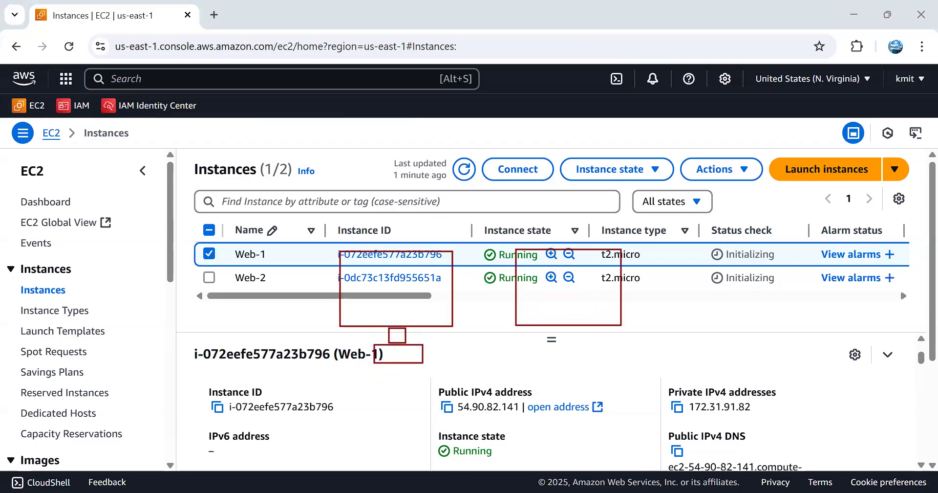
pyautogui.moveTo(554, 326); pyautogui.dragTo(581, 344)
pyautogui.moveTo(516, 350)
pyautogui.mouseDown()
pyautogui.moveTo(592, 357)
pyautogui.moveTo(628, 375)
pyautogui.mouseUp()
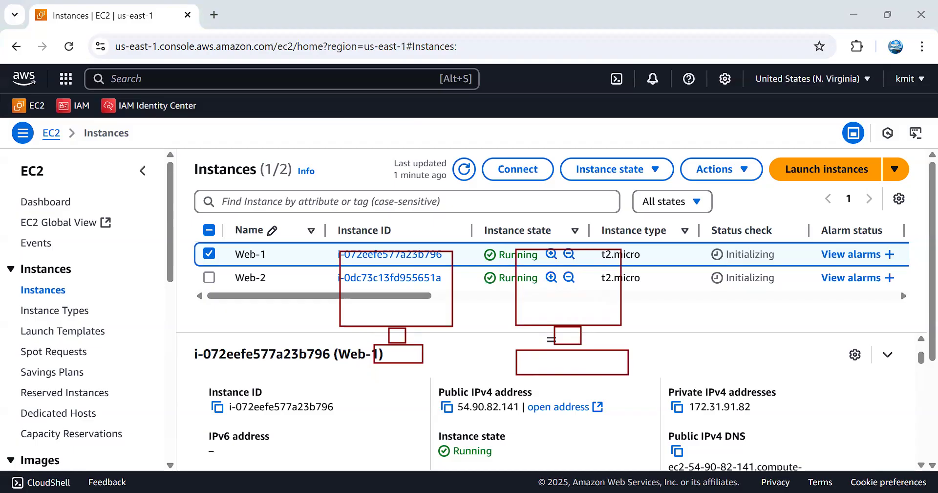
pyautogui.moveTo(345, 137)
pyautogui.mouseDown()
pyautogui.moveTo(421, 179)
pyautogui.moveTo(635, 173)
pyautogui.mouseUp()
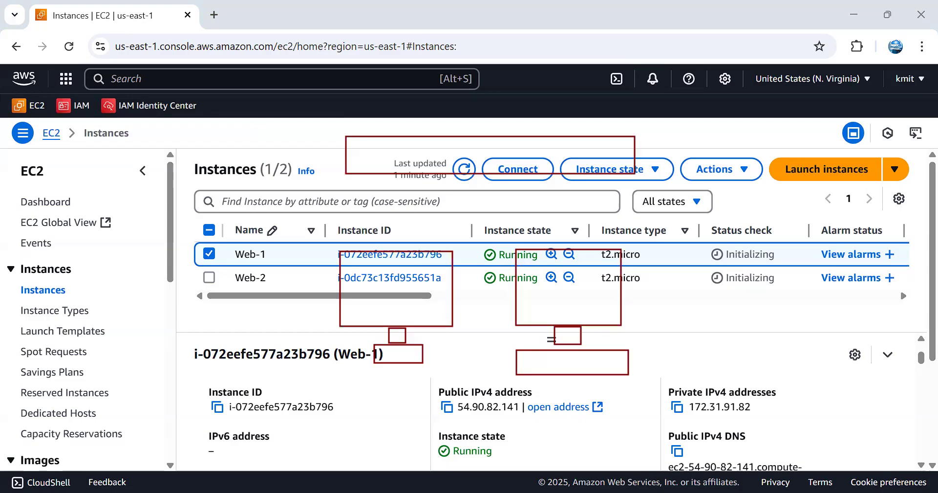
pyautogui.moveTo(446, 177); pyautogui.dragTo(414, 249)
pyautogui.moveTo(548, 179); pyautogui.dragTo(581, 244)
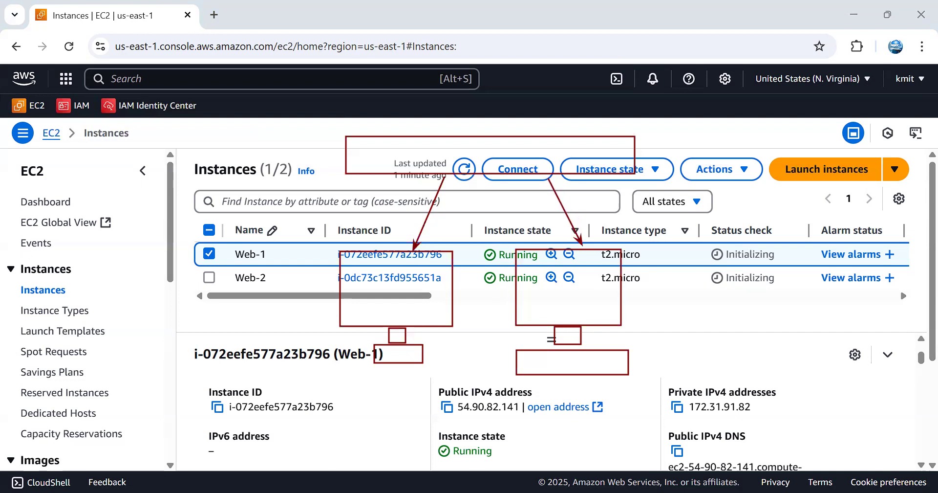
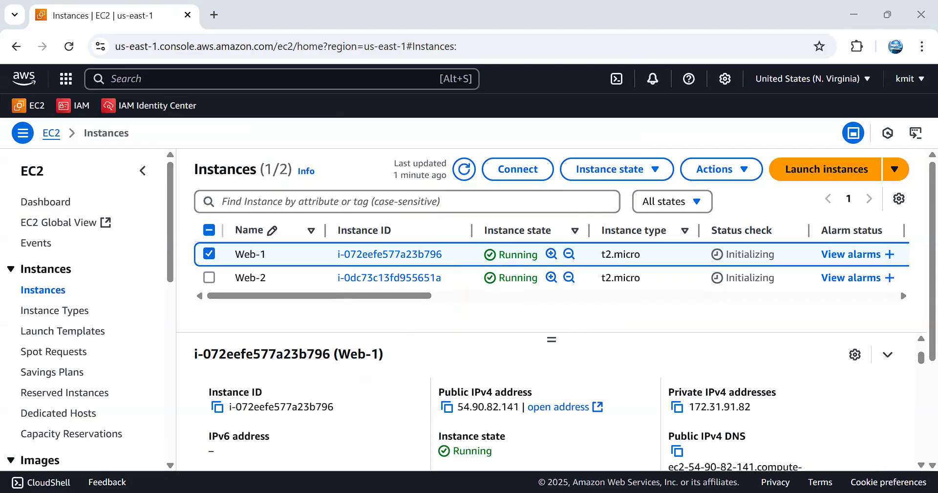
# - Open the EC2 Load Balancers page and start creating a Classic Load Balancer of the previous generation
pyautogui.scroll(-5, 52, 378)
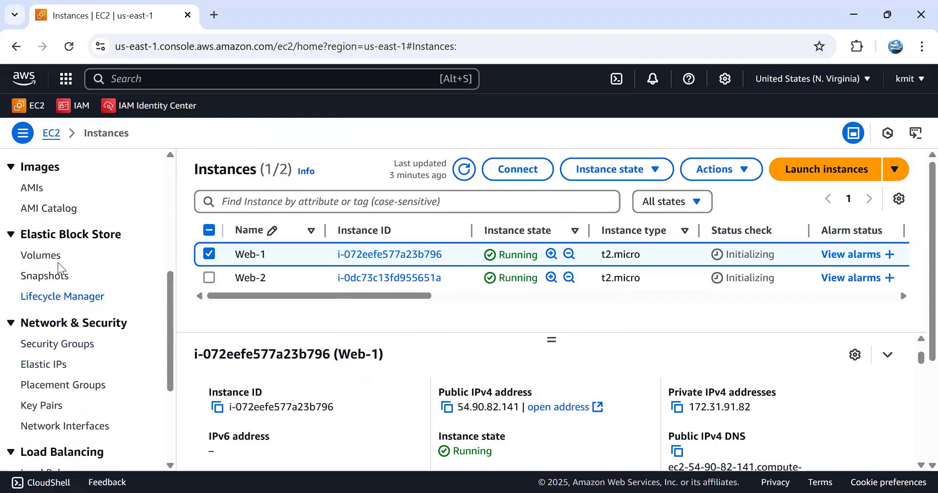
pyautogui.scroll(4, 58, 268)
pyautogui.scroll(-6, 59, 276)
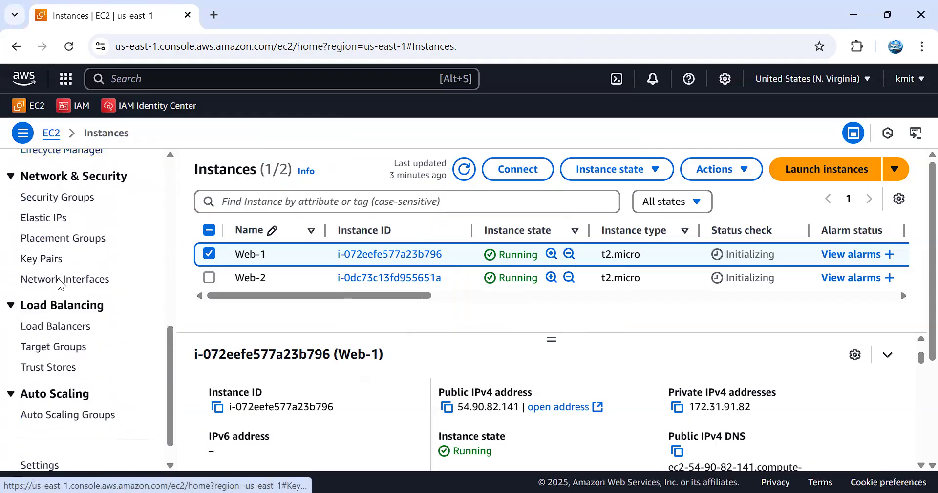
pyautogui.click(57, 327)
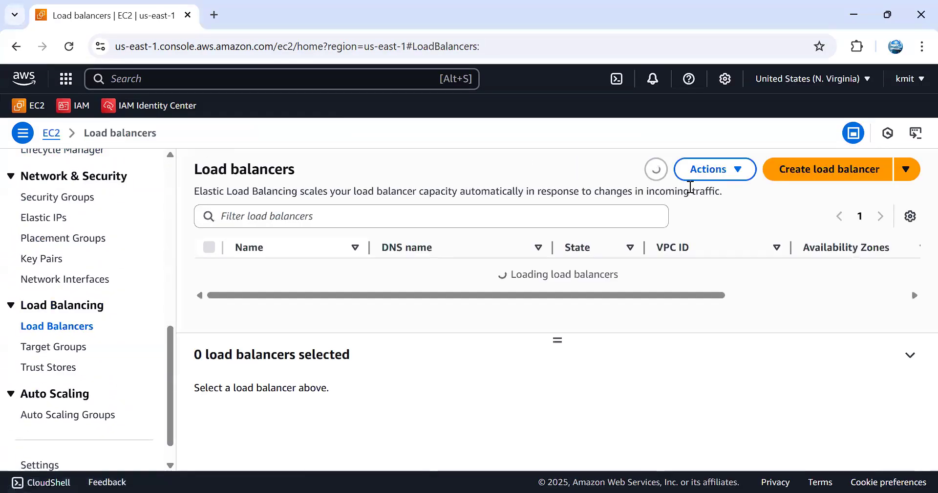
pyautogui.click(829, 169)
pyautogui.scroll(-8, 335, 353)
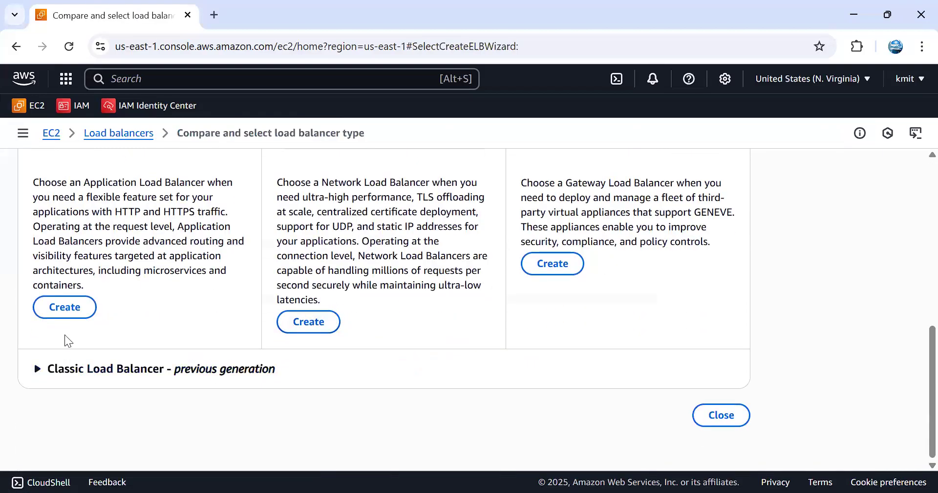
pyautogui.click(74, 371)
pyautogui.scroll(-3, 293, 318)
pyautogui.click(317, 318)
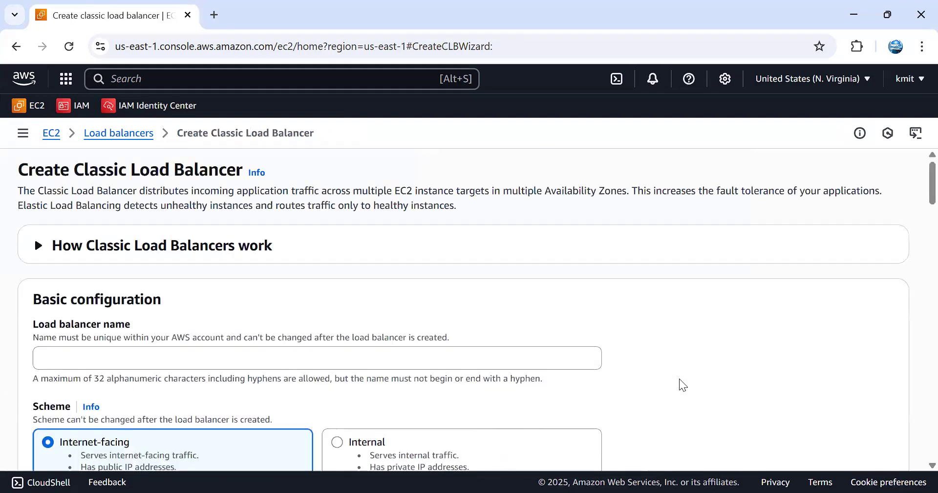
# - Name the Classic Load Balancer "CLB-1" in its basic configuration
pyautogui.click(295, 352)
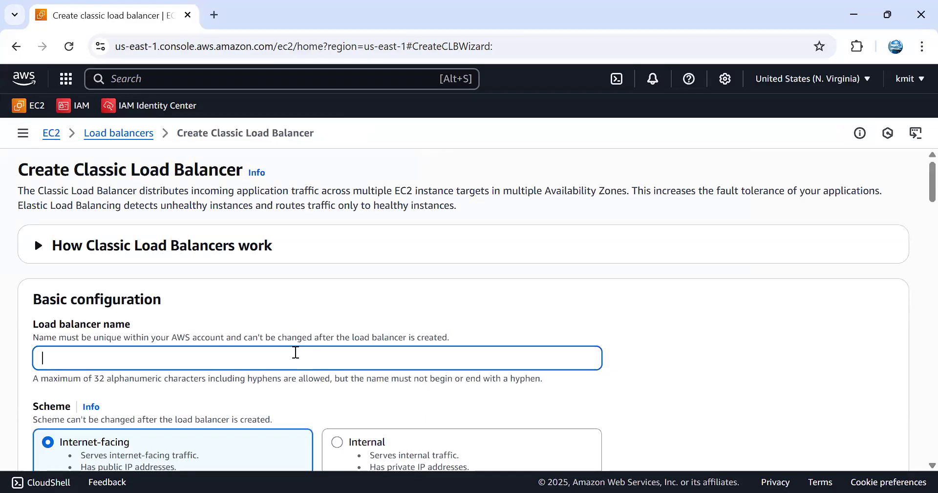
pyautogui.write('c')
pyautogui.press('BackSpace')
pyautogui.write('CLB-1')
pyautogui.scroll(-3, 395, 404)
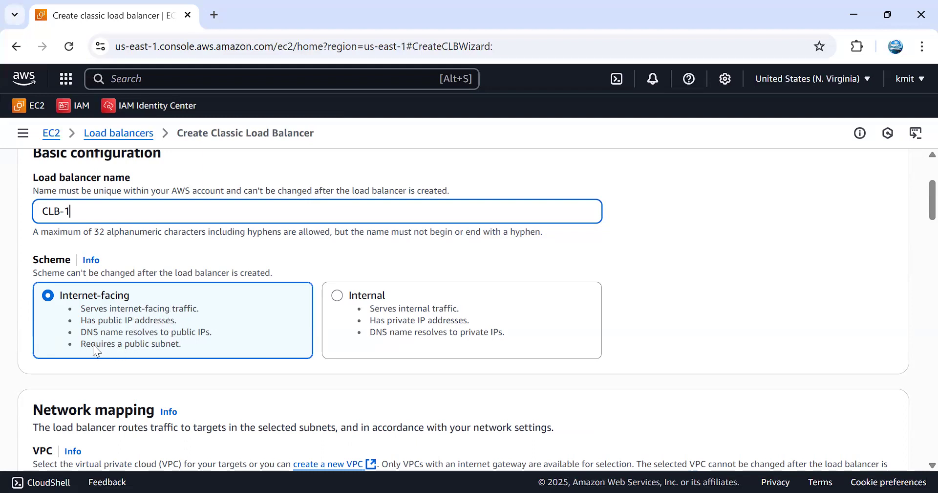
# - Examine the public subnet requirement and DNS name resolution listed under the Internet-facing scheme
pyautogui.moveTo(82, 342); pyautogui.dragTo(173, 340)
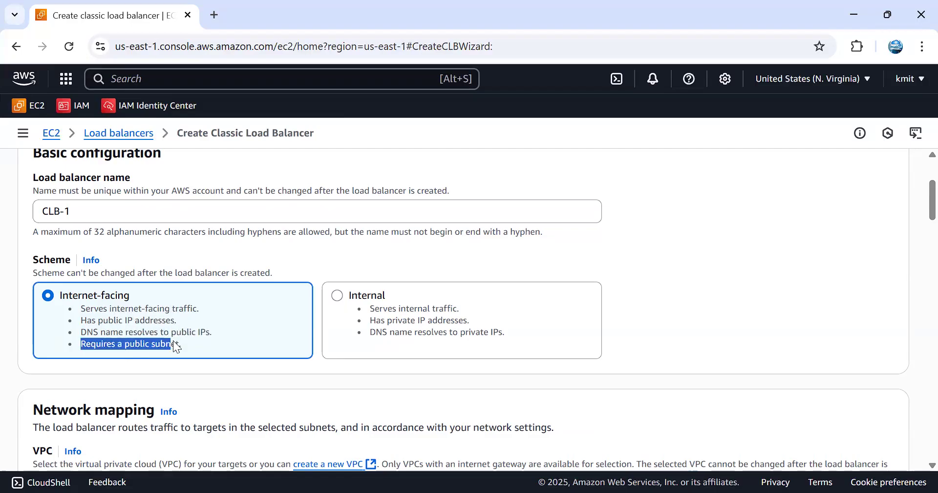
pyautogui.click(199, 339)
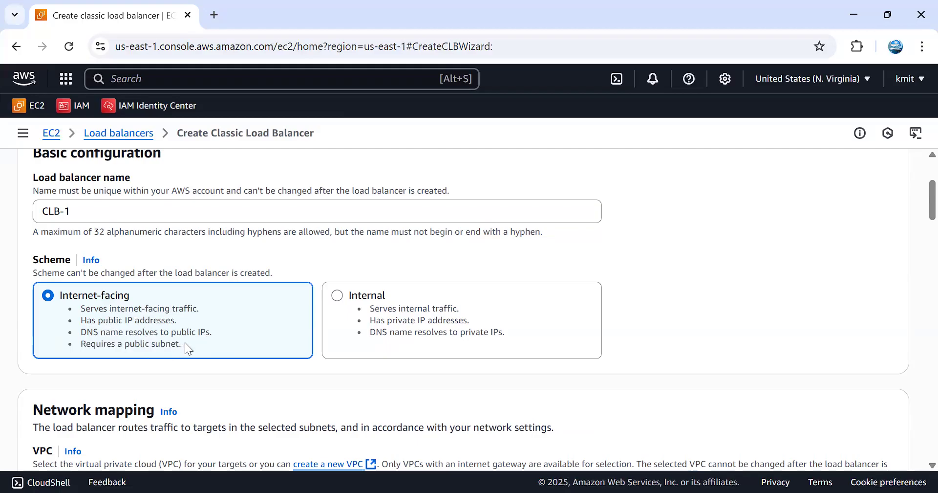
pyautogui.moveTo(115, 345); pyautogui.dragTo(93, 345)
pyautogui.moveTo(216, 330); pyautogui.dragTo(175, 332)
pyautogui.moveTo(103, 326); pyautogui.dragTo(78, 329)
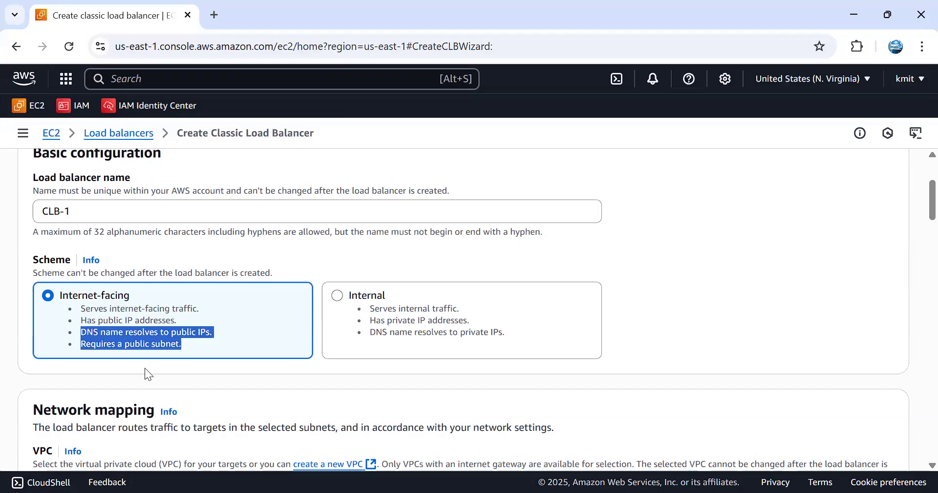
pyautogui.click(242, 327)
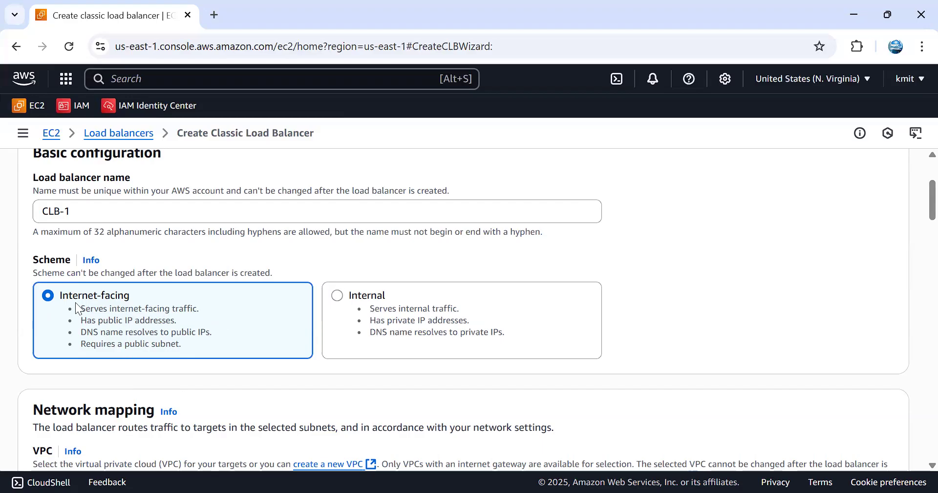
# - Enable the Availability Zones us-east-1a, us-east-1b, us-east-1c, us-east-1d and us-east-1e for the load balancer in its network mapping
pyautogui.scroll(-3, 210, 351)
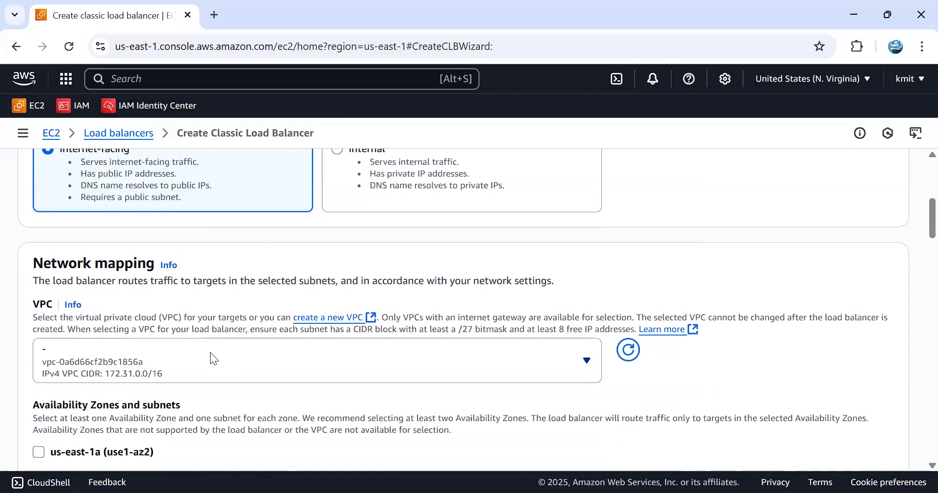
pyautogui.scroll(-3, 570, 353)
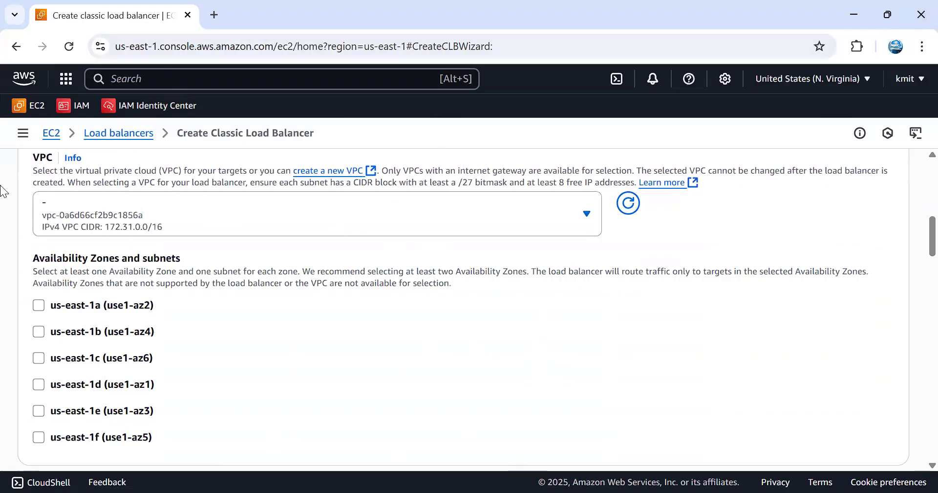
pyautogui.click(40, 306)
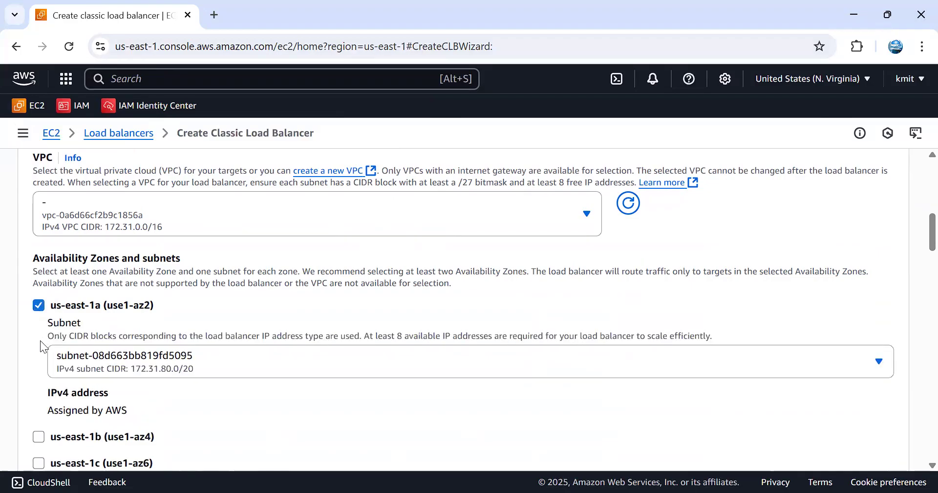
pyautogui.scroll(-3, 43, 417)
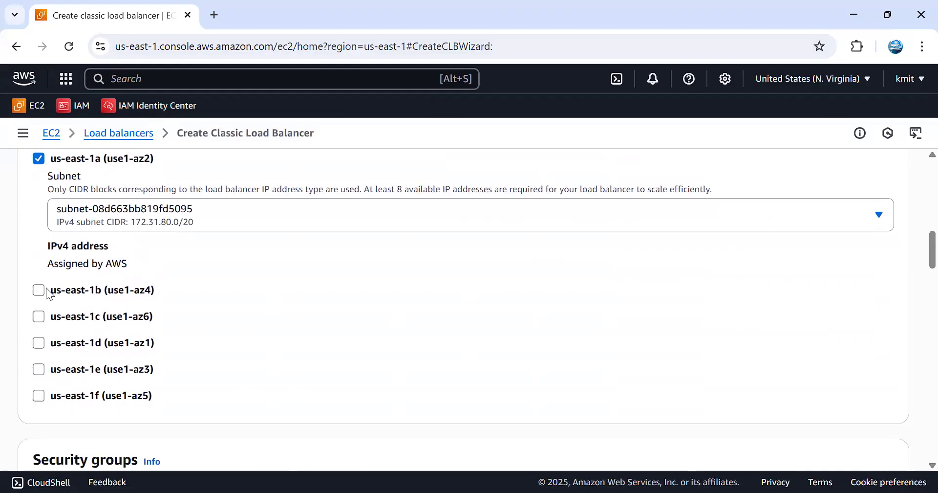
pyautogui.click(39, 289)
pyautogui.click(38, 421)
pyautogui.scroll(-5, 65, 398)
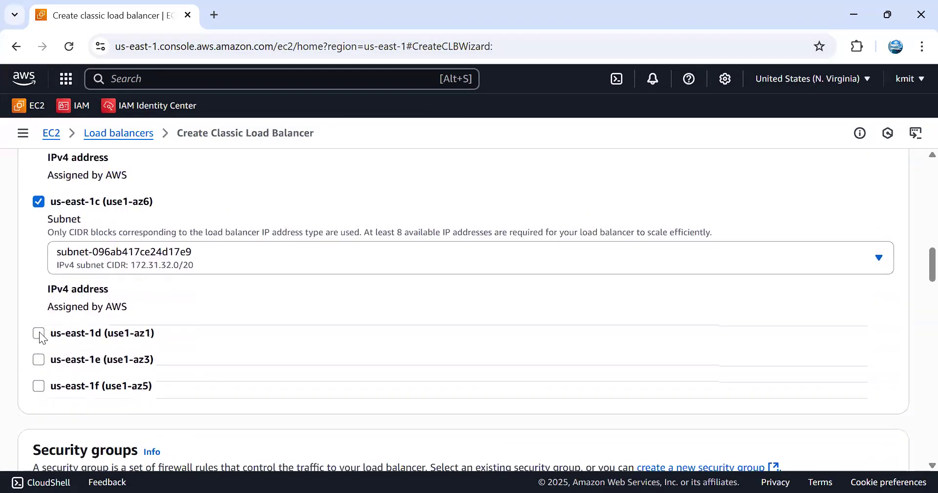
pyautogui.click(39, 332)
pyautogui.scroll(-3, 53, 405)
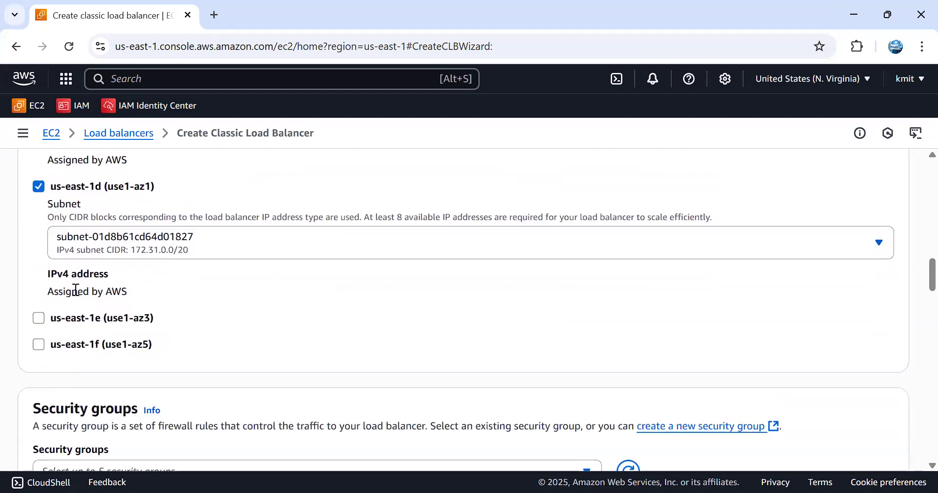
pyautogui.click(38, 318)
pyautogui.scroll(-3, 38, 313)
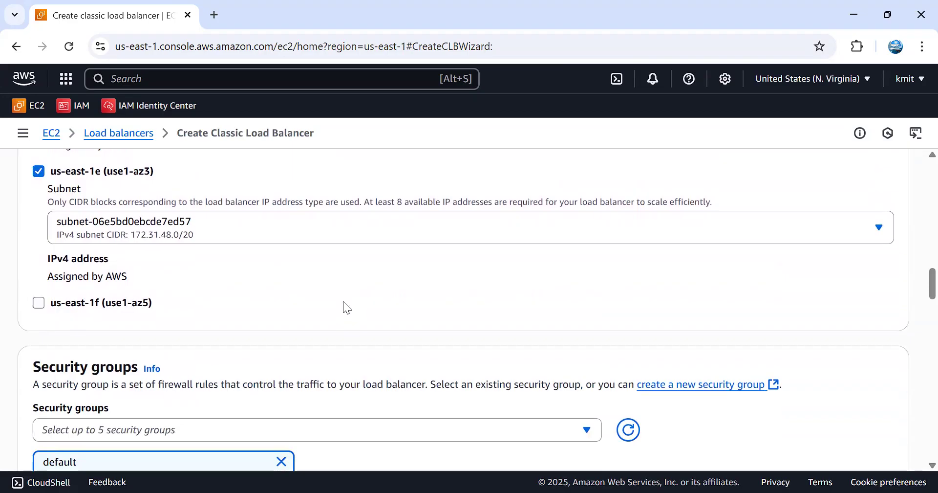
# - Assign the All Traffic security group to the load balancer and remove the default security group
pyautogui.scroll(-4, 380, 298)
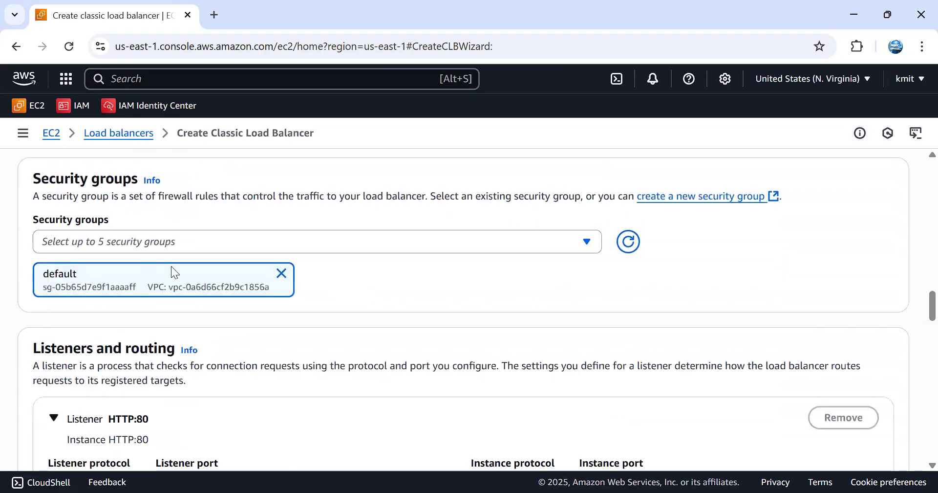
pyautogui.click(215, 242)
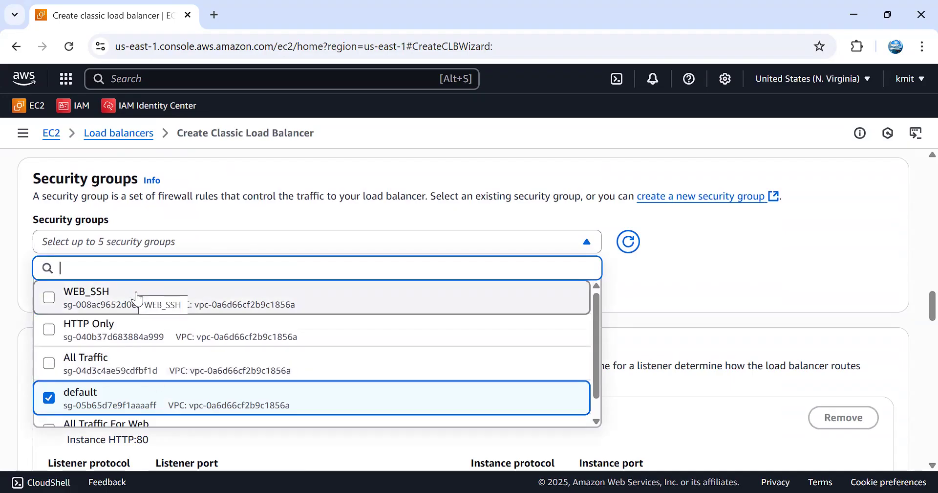
pyautogui.click(150, 374)
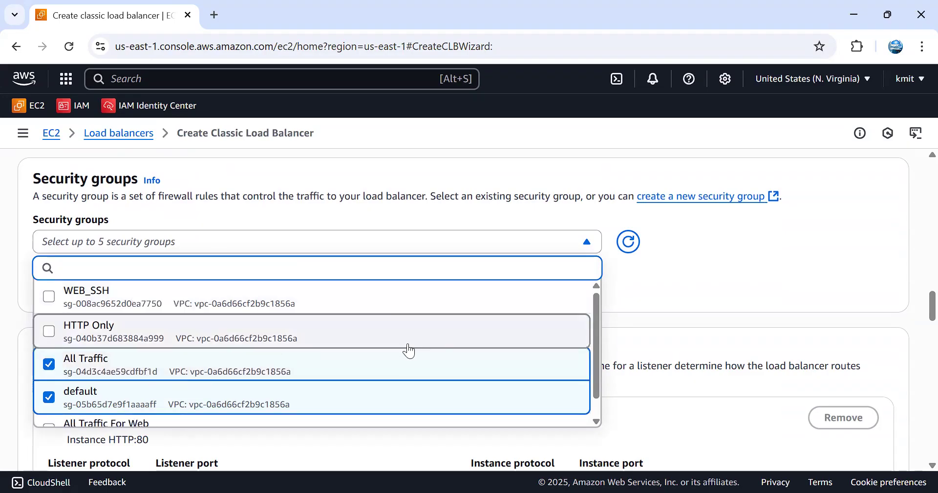
pyautogui.click(710, 303)
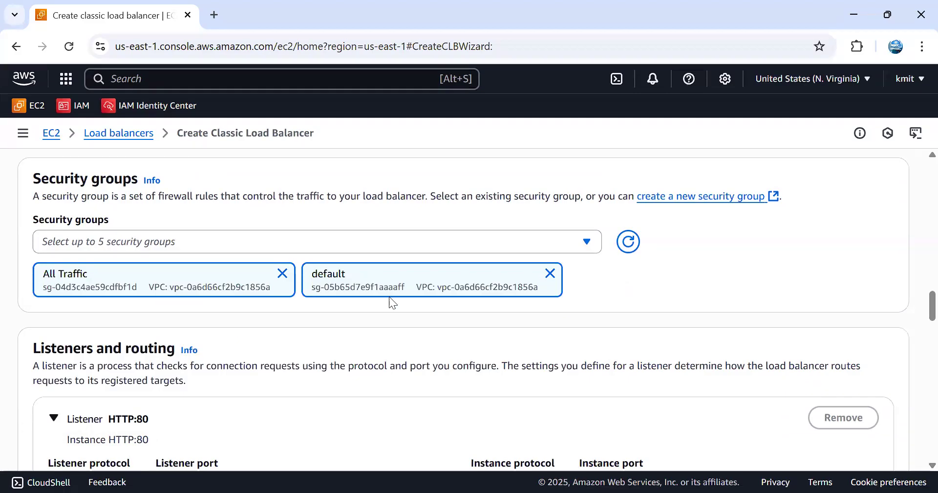
pyautogui.click(549, 273)
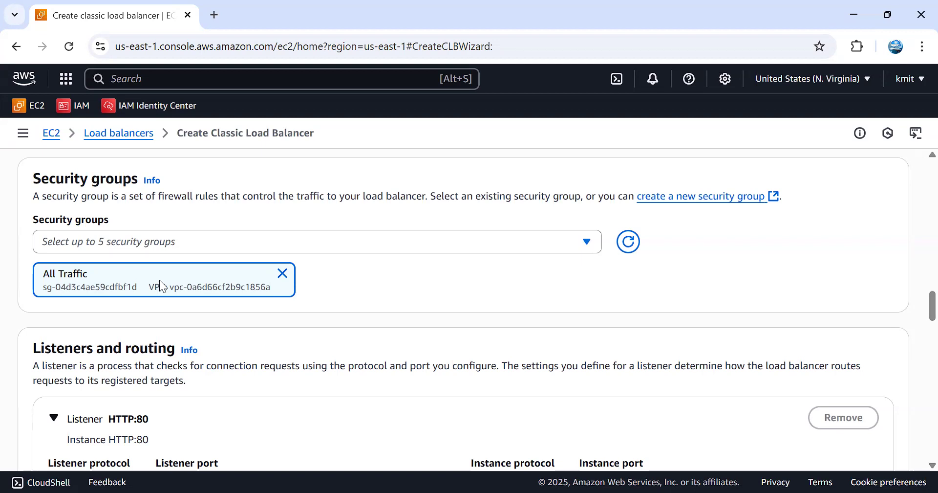
# - Examine the listener's definition, protocols and ports, and the health check's purpose and ping target
pyautogui.scroll(-3, 161, 286)
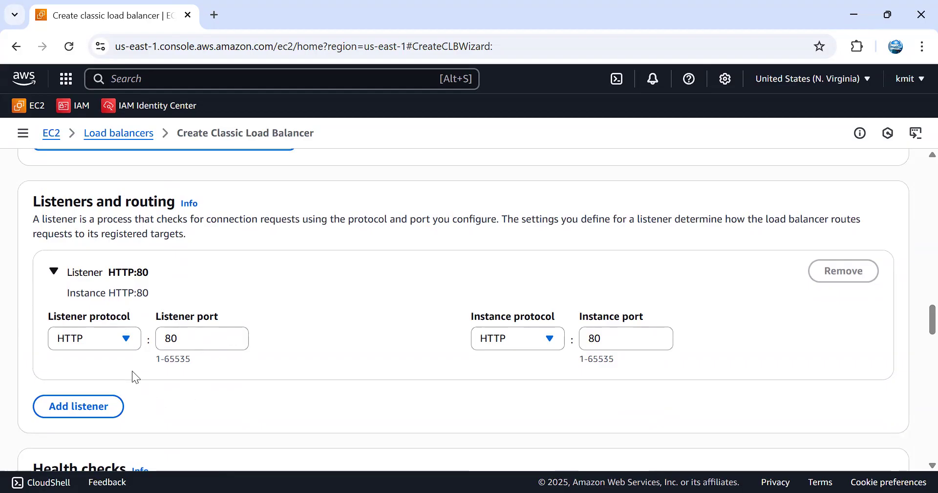
pyautogui.moveTo(192, 341); pyautogui.dragTo(149, 341)
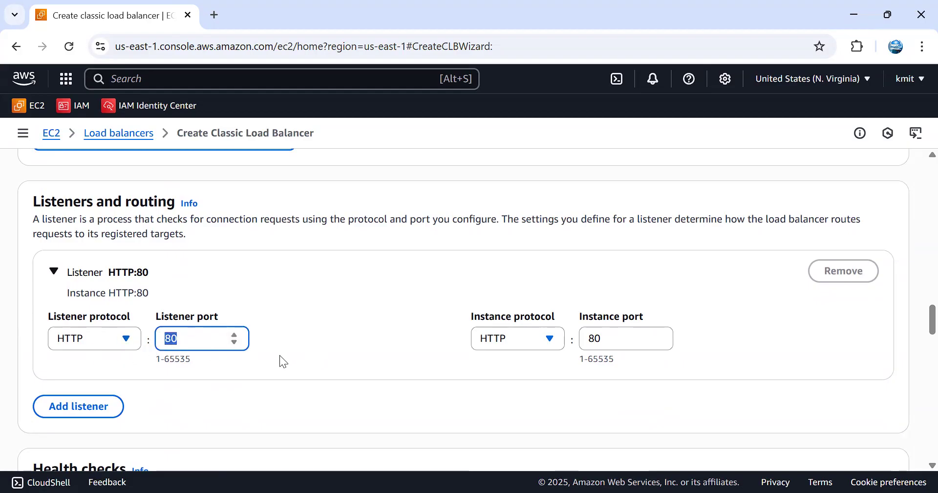
pyautogui.scroll(-1, 279, 355)
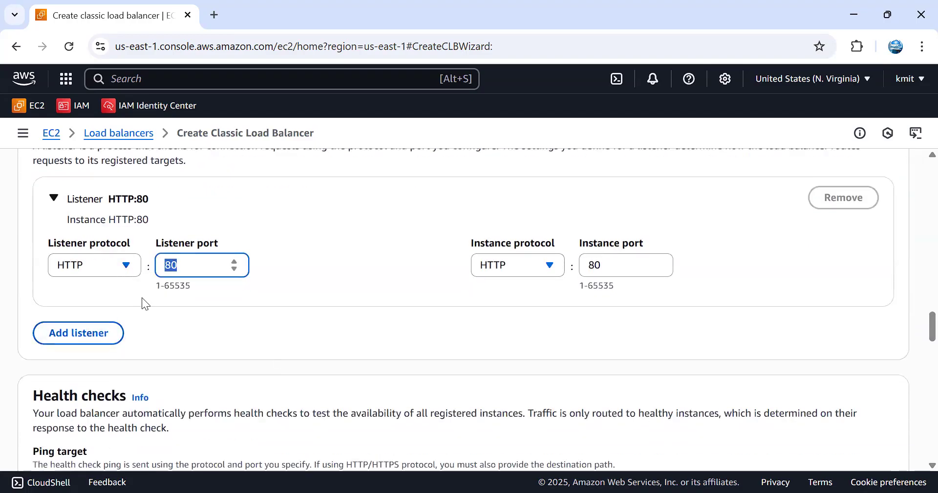
pyautogui.scroll(1, 142, 297)
pyautogui.moveTo(88, 218); pyautogui.dragTo(390, 220)
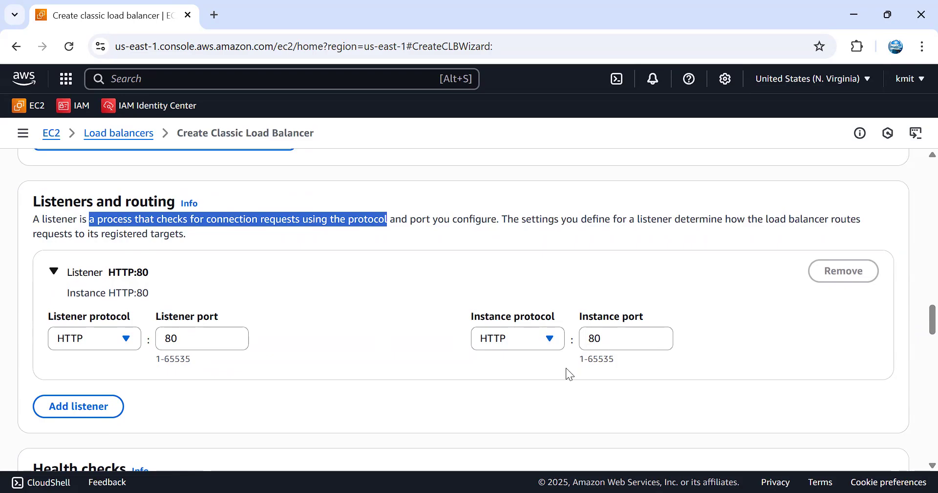
pyautogui.scroll(-2, 538, 398)
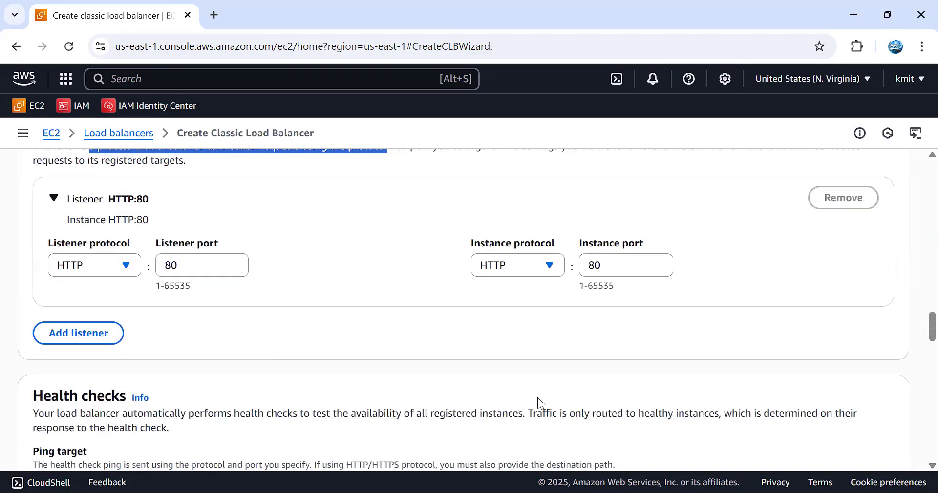
pyautogui.scroll(-2, 538, 398)
pyautogui.scroll(-1, 537, 397)
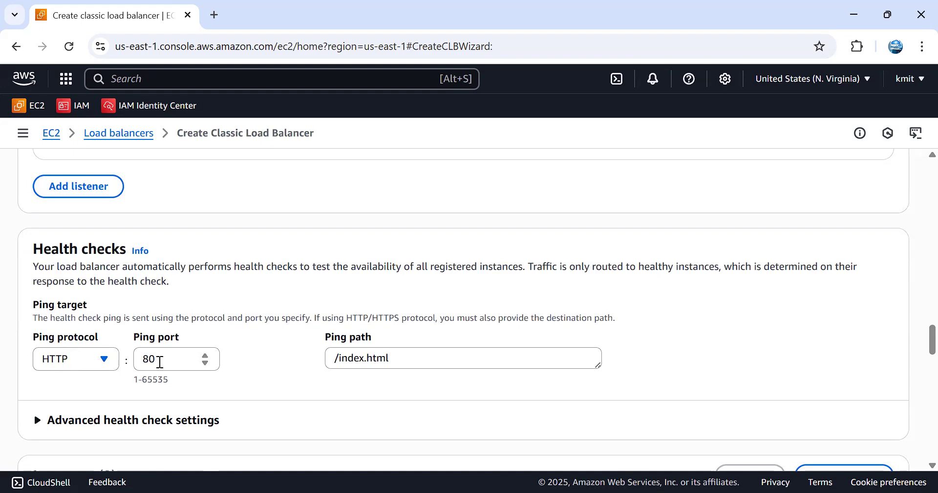
pyautogui.moveTo(398, 356); pyautogui.dragTo(312, 357)
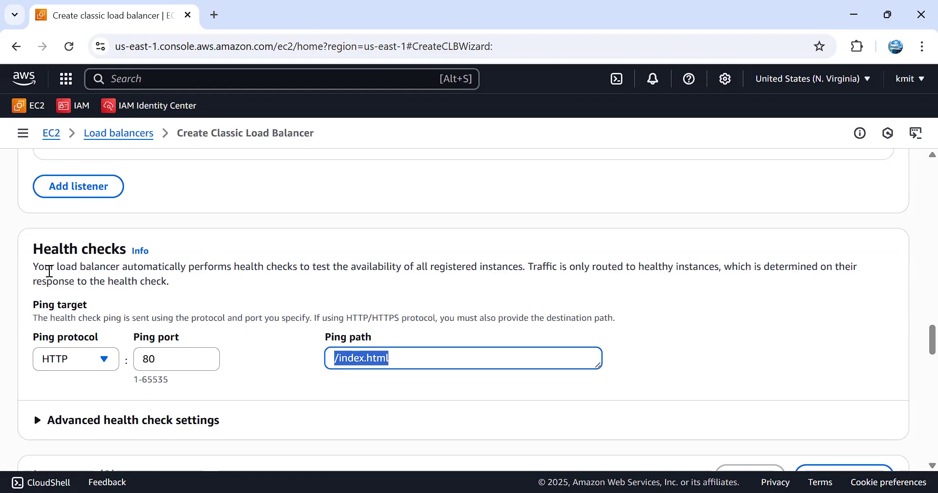
pyautogui.click(55, 267)
pyautogui.moveTo(55, 267)
pyautogui.mouseDown()
pyautogui.moveTo(359, 273)
pyautogui.moveTo(474, 264)
pyautogui.moveTo(525, 268)
pyautogui.moveTo(526, 277)
pyautogui.mouseUp()
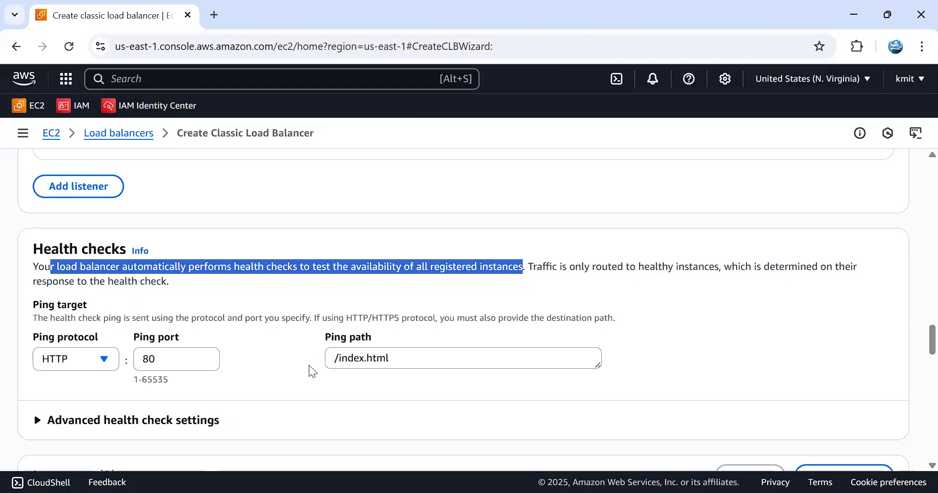
# - Expand the advanced health check settings and examine the response timeout, interval, and unhealthy and healthy thresholds
pyautogui.scroll(-3, 310, 368)
pyautogui.click(47, 273)
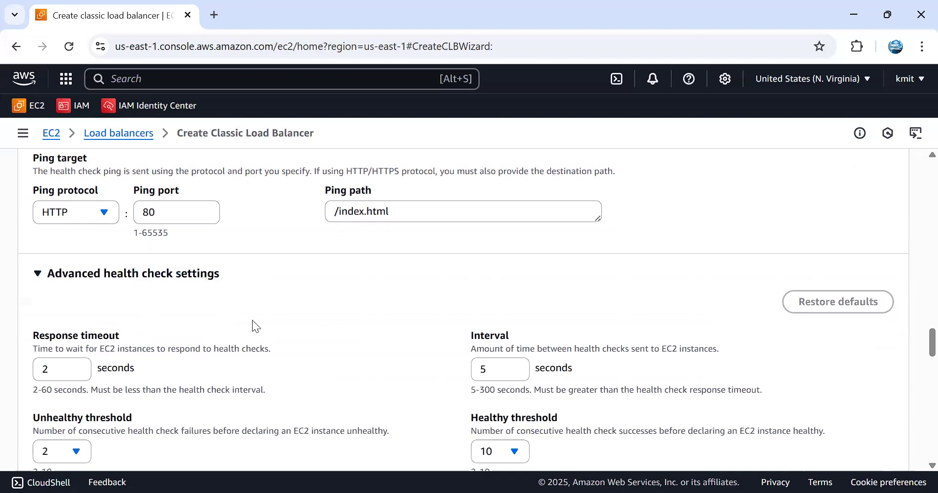
pyautogui.scroll(-2, 253, 320)
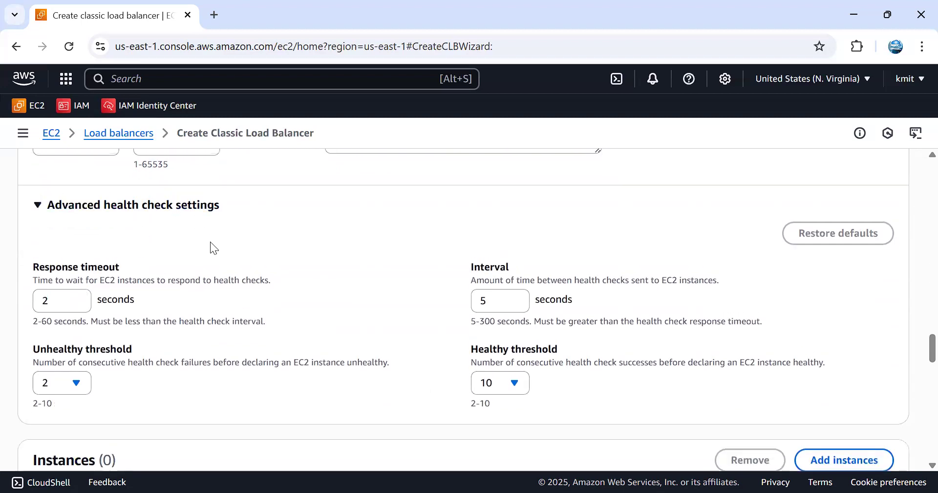
pyautogui.scroll(2, 211, 242)
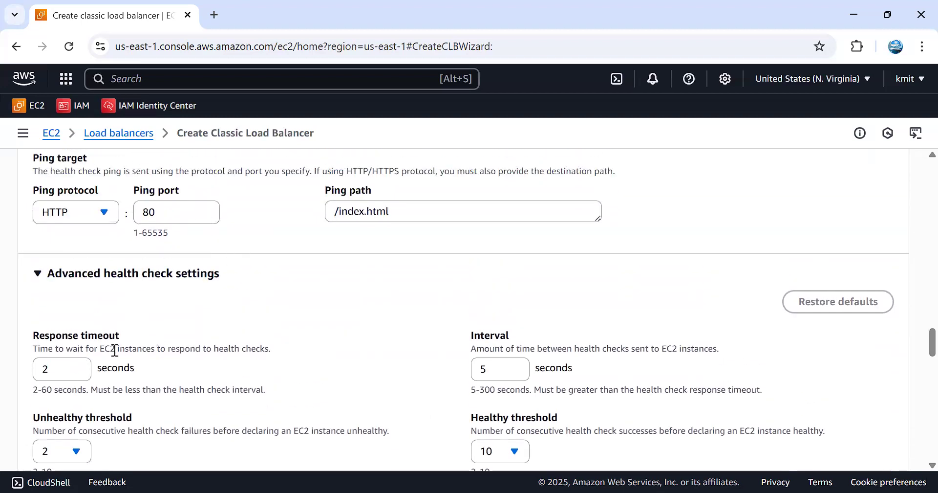
pyautogui.click(45, 373)
pyautogui.moveTo(45, 374); pyautogui.dragTo(34, 371)
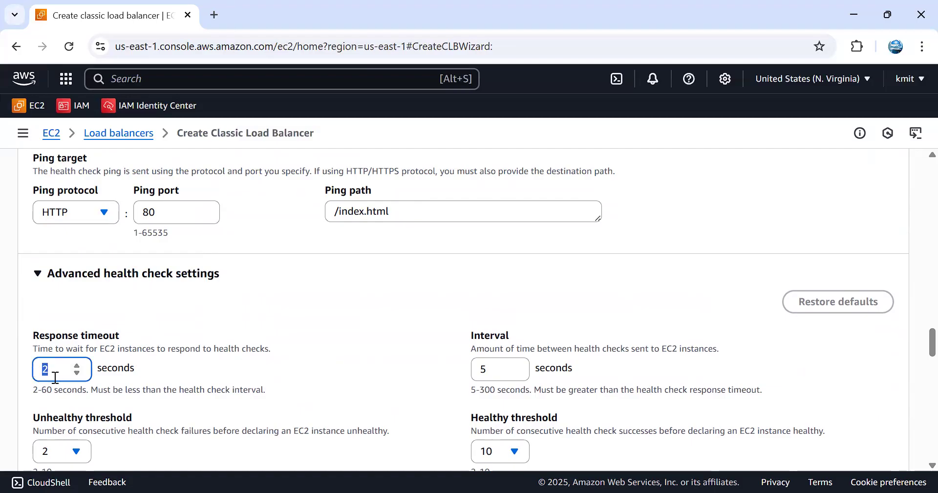
pyautogui.moveTo(34, 389); pyautogui.dragTo(73, 389)
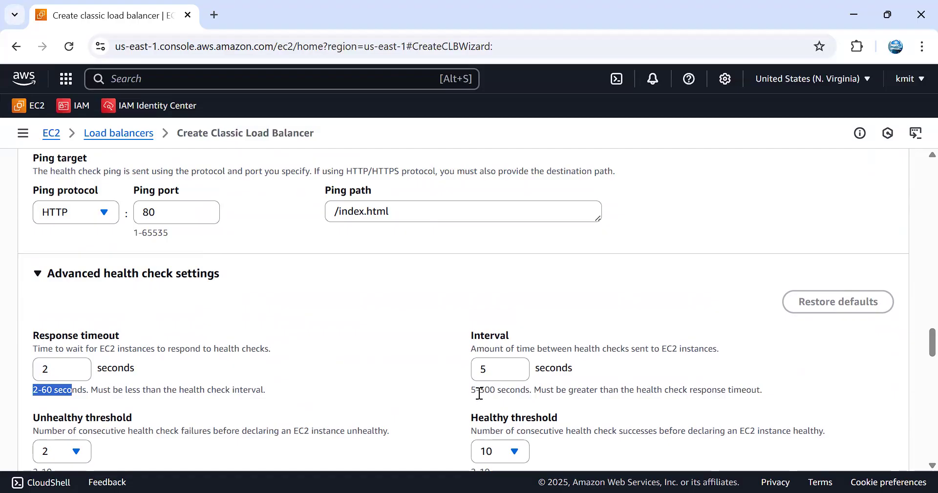
pyautogui.moveTo(470, 389); pyautogui.dragTo(528, 385)
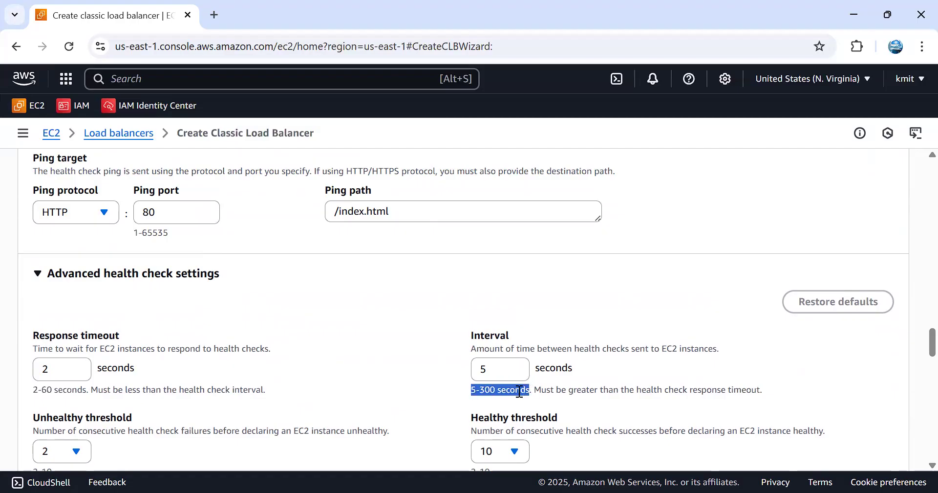
pyautogui.scroll(-2, 510, 398)
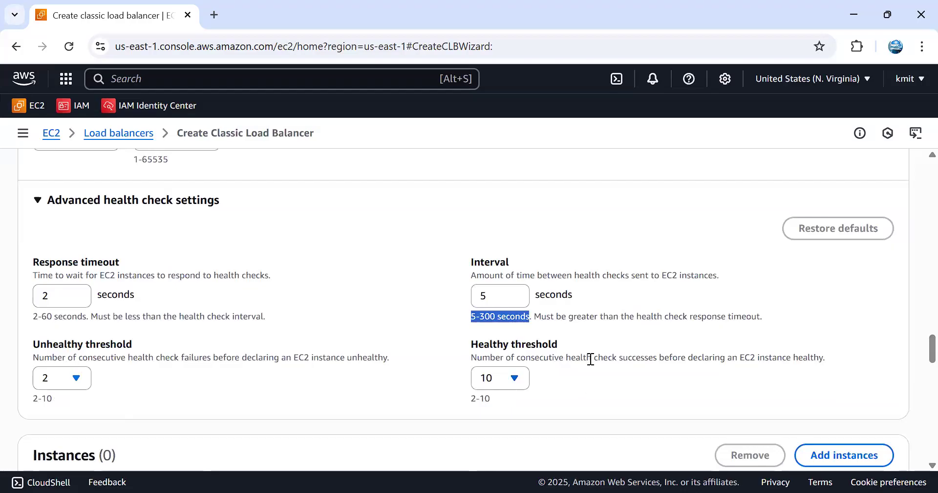
# - Add the Web-1 and Web-2 instances as targets of the load balancer
pyautogui.scroll(-3, 590, 360)
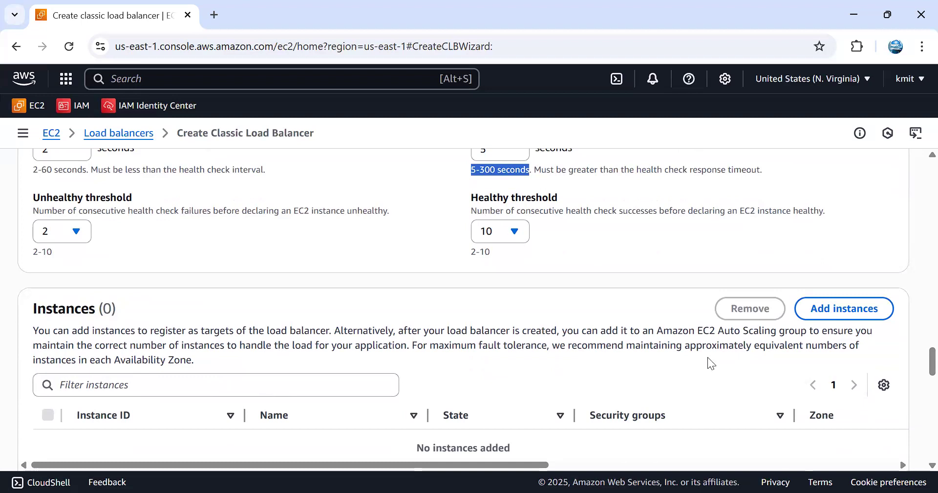
pyautogui.click(831, 309)
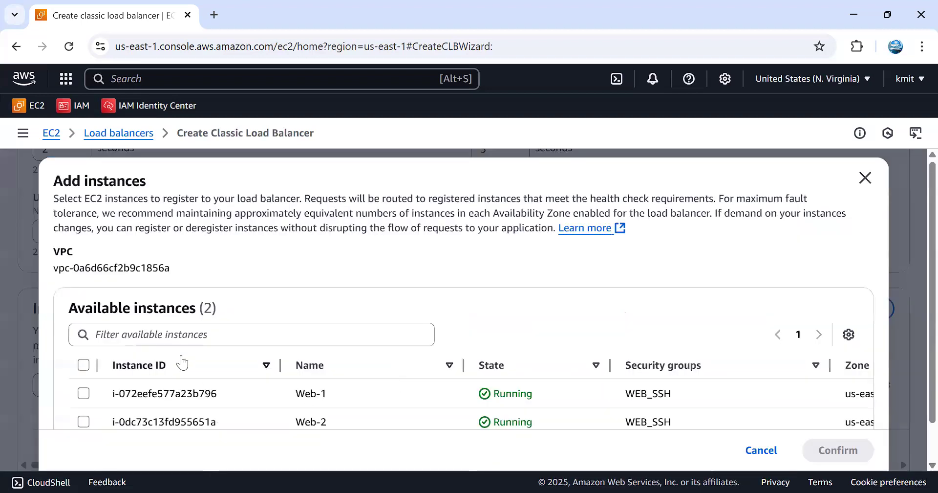
pyautogui.scroll(-2, 212, 336)
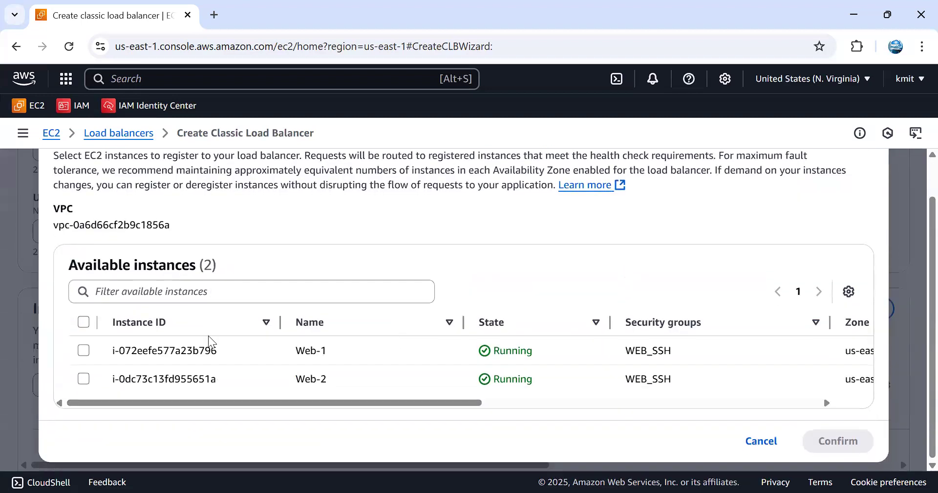
pyautogui.click(84, 350)
pyautogui.click(83, 378)
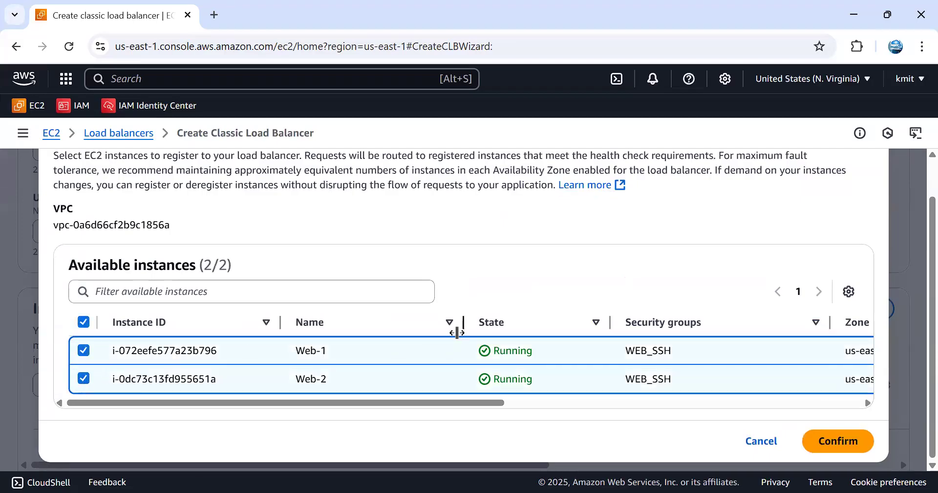
pyautogui.click(858, 427)
# - Review the attributes and configuration summary, create the Classic Load Balancer CLB-1, and dismiss the feedback survey
pyautogui.scroll(-3, 425, 342)
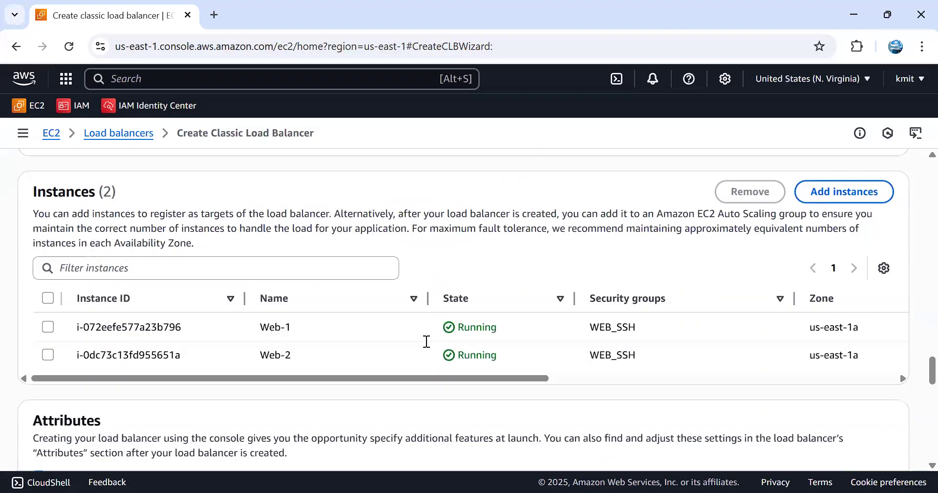
pyautogui.scroll(-3, 443, 329)
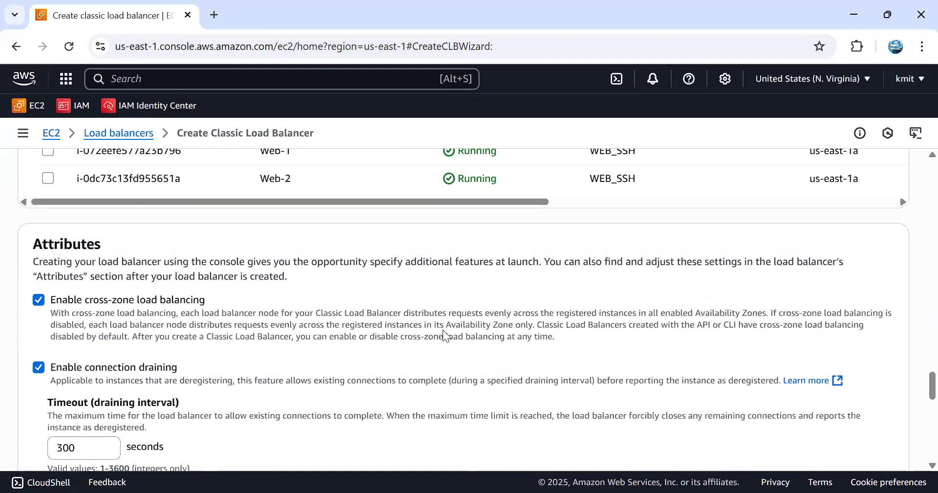
pyautogui.scroll(-3, 181, 374)
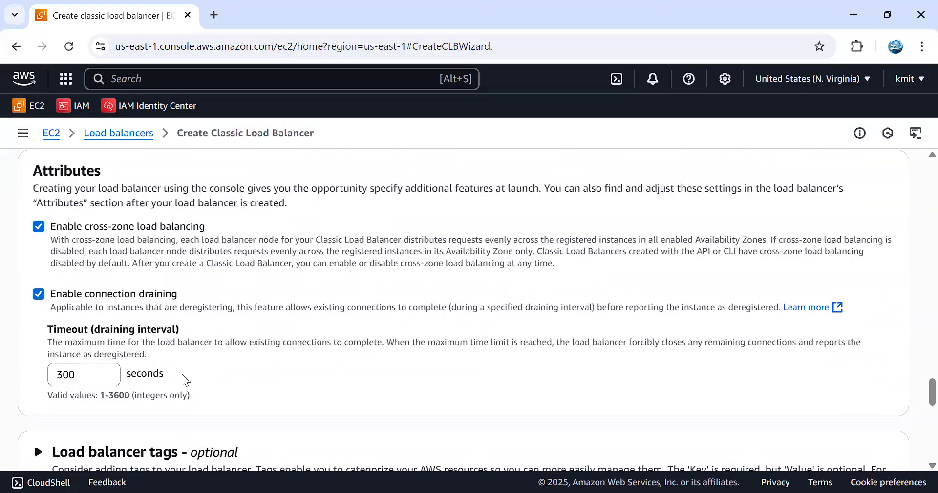
pyautogui.scroll(-2, 182, 376)
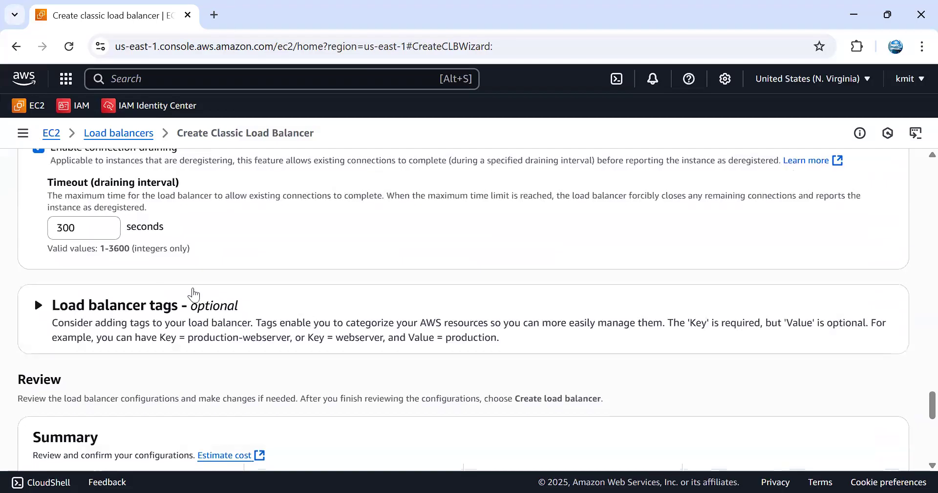
pyautogui.scroll(-9, 195, 293)
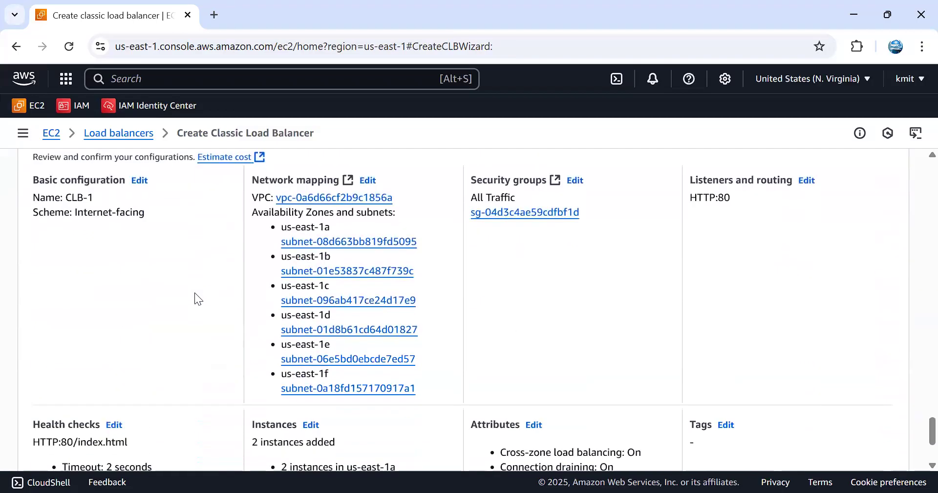
pyautogui.click(811, 426)
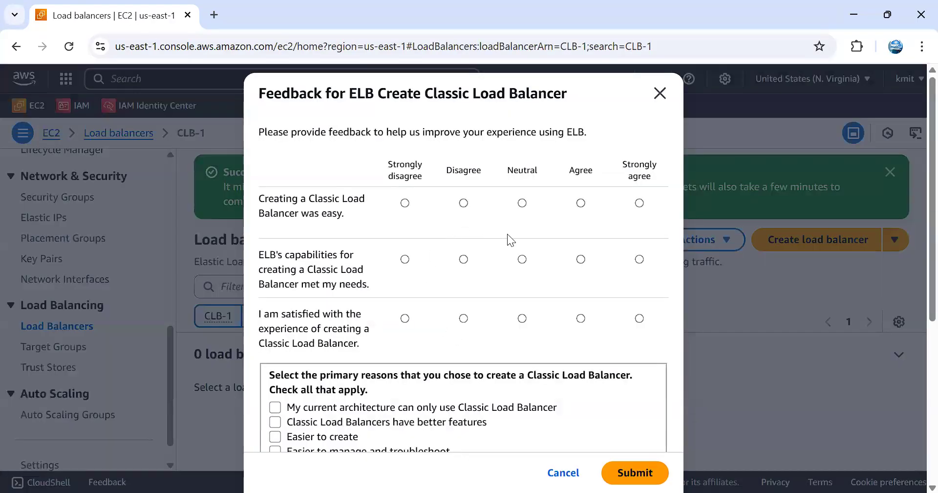
pyautogui.click(660, 93)
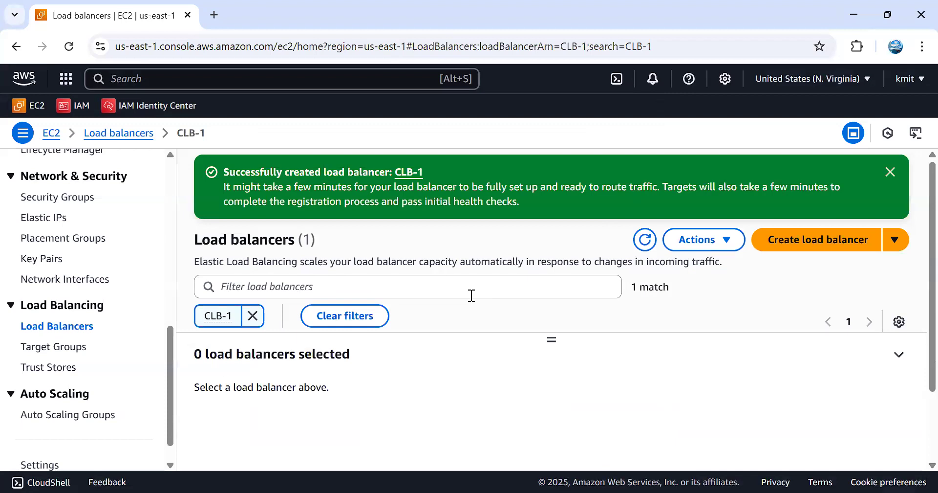
# - Refresh the load balancer list without the CLB-1 filter and widen the DNS name column to show the full name
pyautogui.click(645, 239)
pyautogui.click(253, 315)
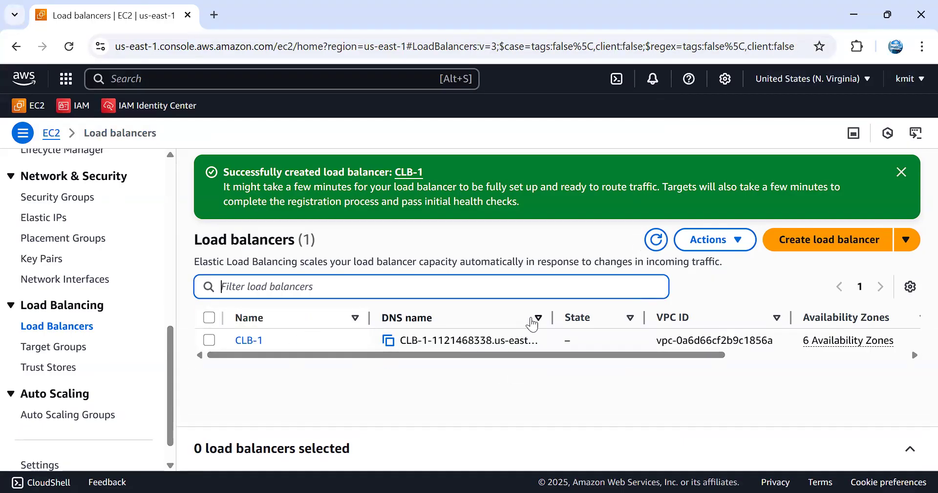
pyautogui.moveTo(552, 317); pyautogui.dragTo(673, 290)
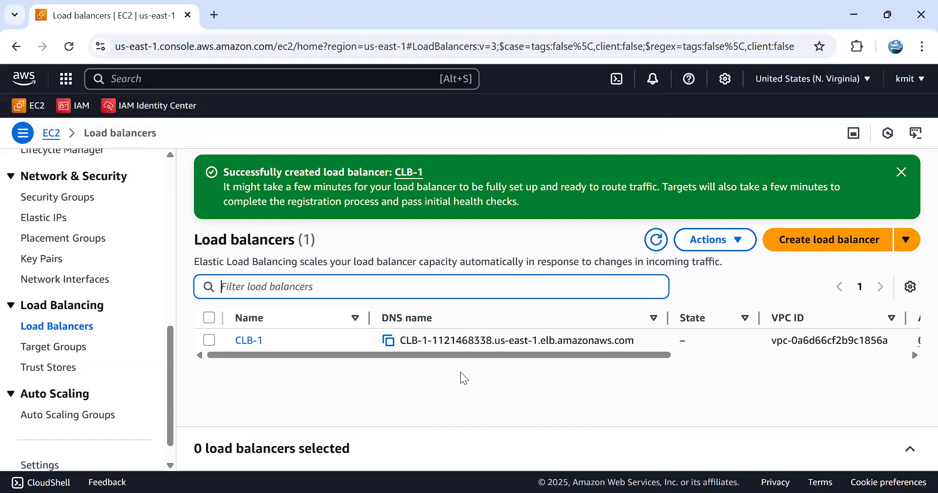
pyautogui.click(900, 172)
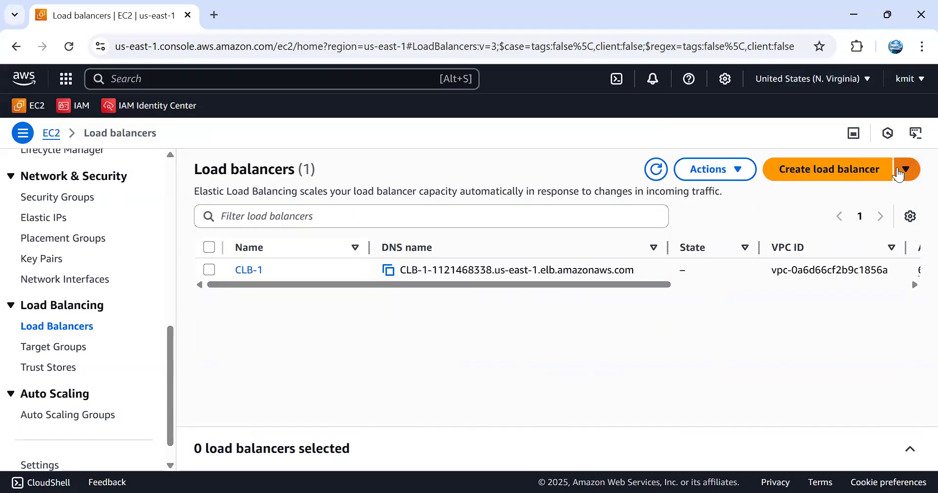
# - Select CLB-1 and check the health status of its target instances Web-1 and Web-2
pyautogui.click(211, 270)
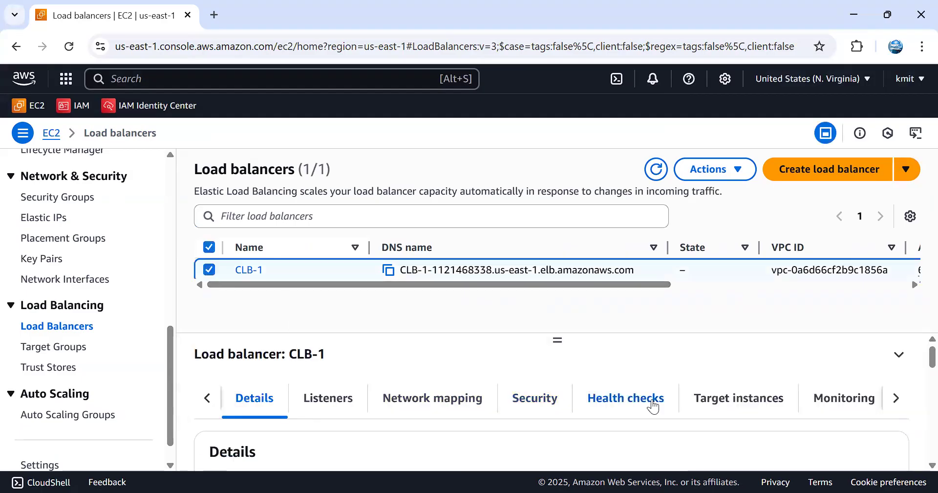
pyautogui.click(722, 401)
pyautogui.scroll(-2, 724, 396)
pyautogui.scroll(-3, 723, 392)
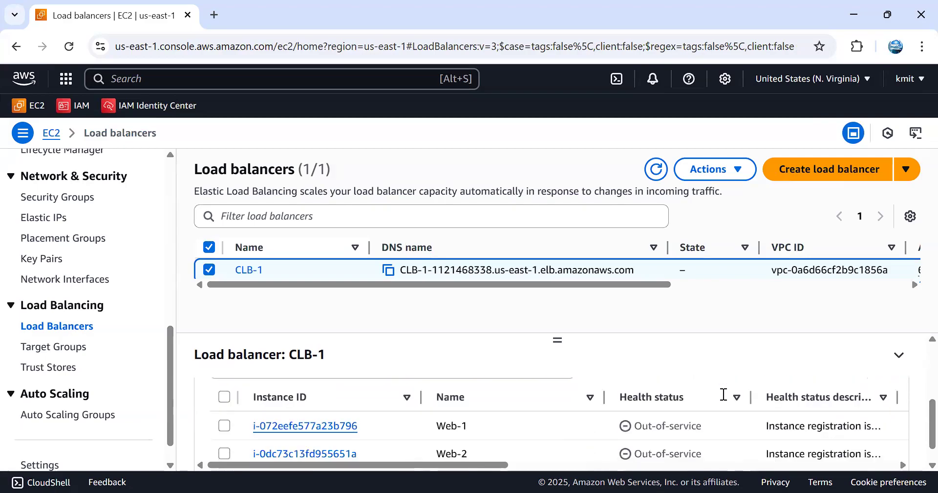
pyautogui.scroll(-1, 704, 412)
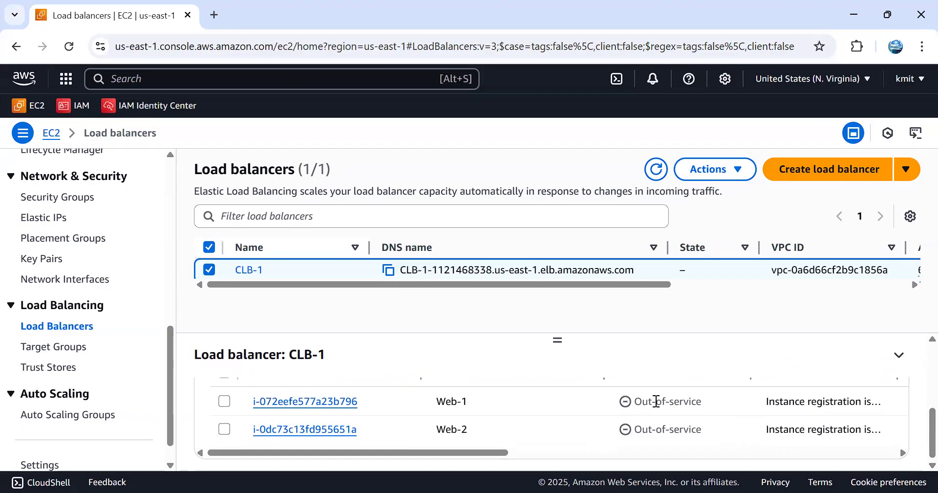
# - Copy CLB-1's DNS name and open it in a new browser tab
pyautogui.click(388, 270)
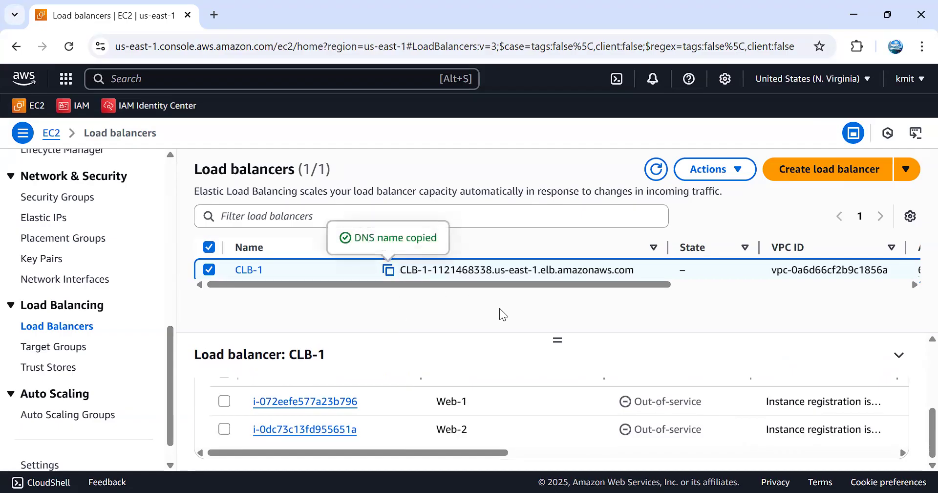
pyautogui.click(215, 15)
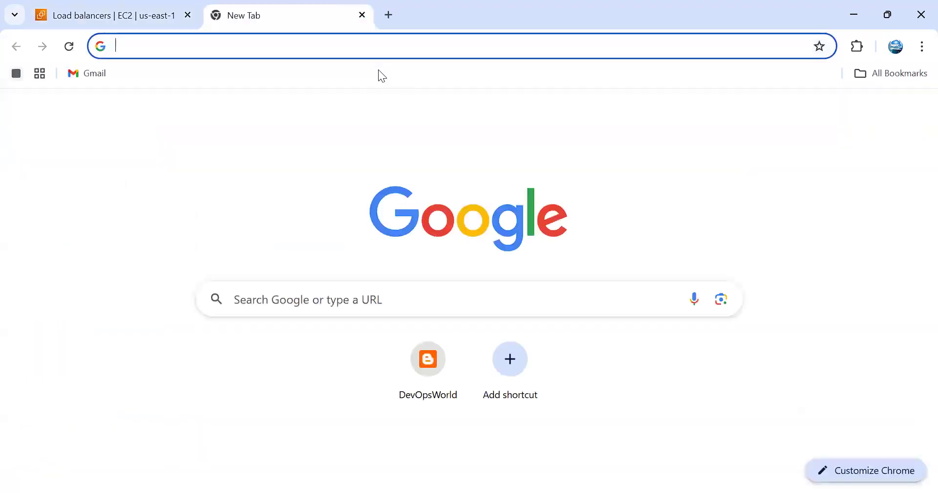
pyautogui.hotkey('ctrl', 'v')
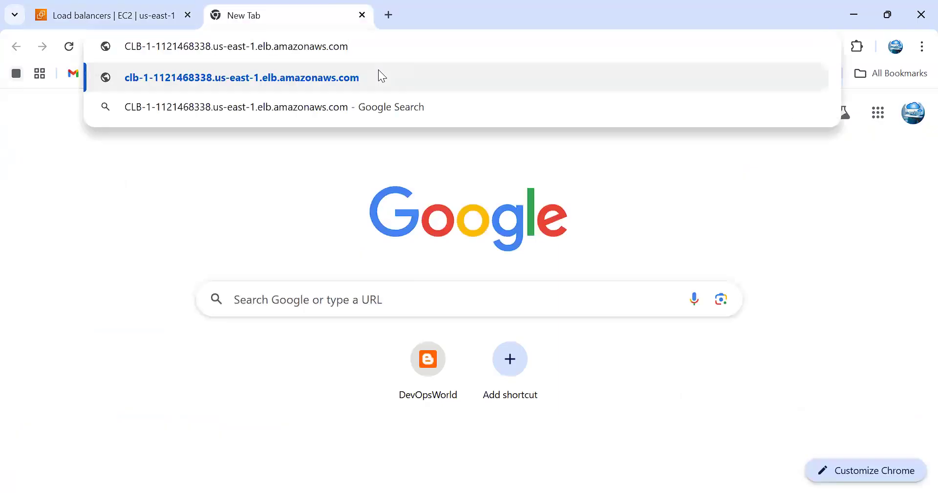
pyautogui.press('Return')
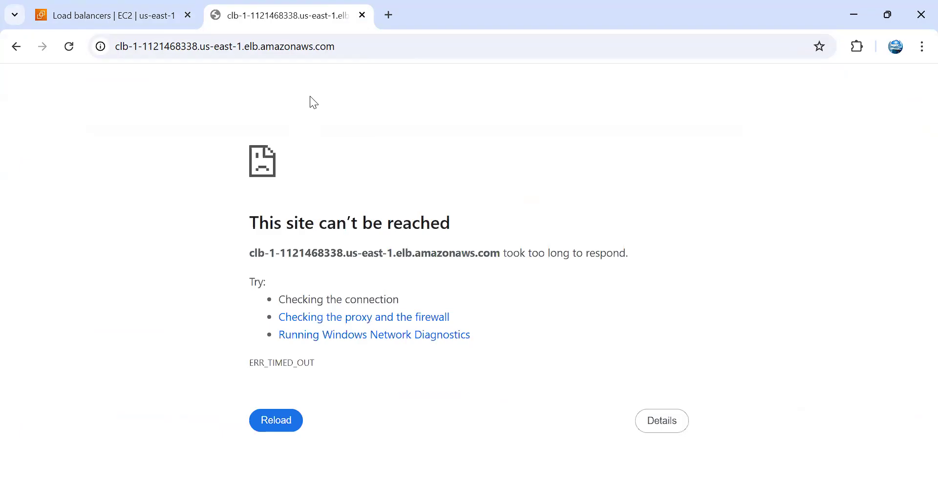
# - Return to the load balancer list, refresh it, and recheck the health status of CLB-1's target instances
pyautogui.click(163, 15)
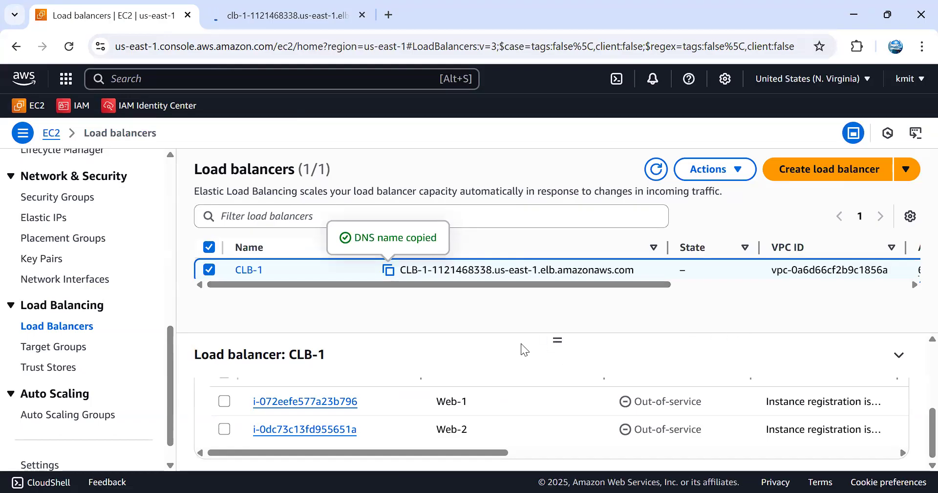
pyautogui.click(656, 169)
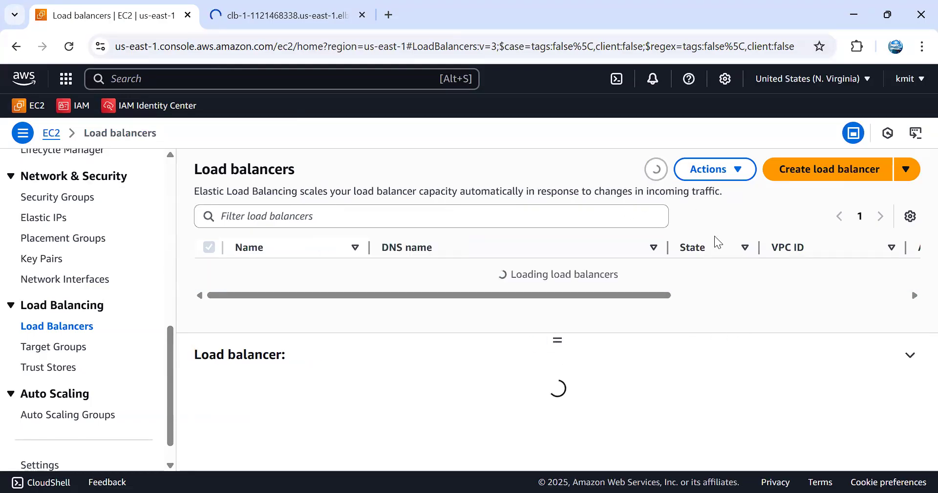
pyautogui.scroll(-3, 724, 366)
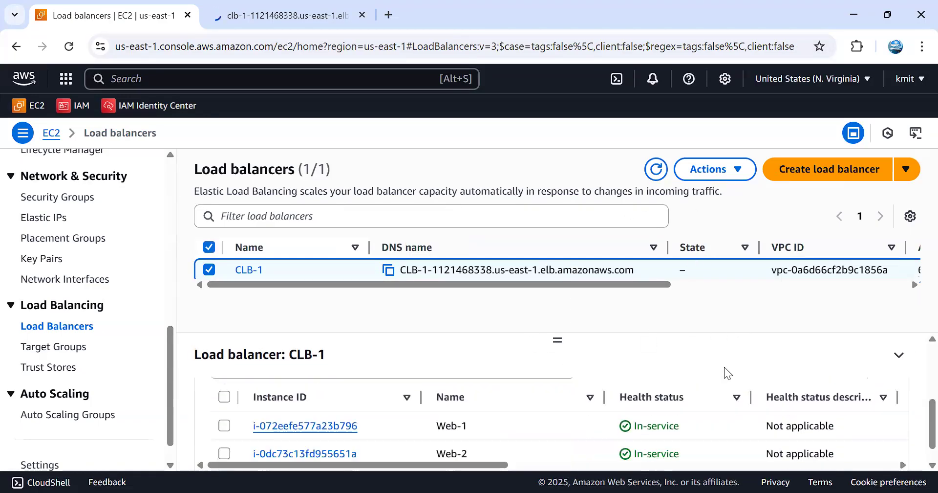
pyautogui.scroll(2, 724, 367)
pyautogui.scroll(1, 724, 366)
pyautogui.scroll(-2, 724, 366)
pyautogui.scroll(-1, 725, 366)
pyautogui.scroll(-1, 724, 367)
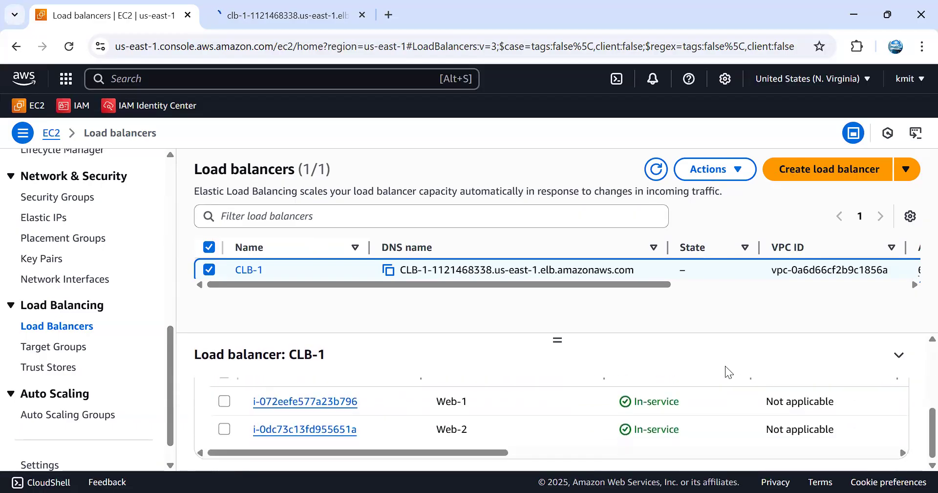
# - Go back to the page at CLB-1's DNS name and reload it several times to test the load balancer
pyautogui.click(254, 22)
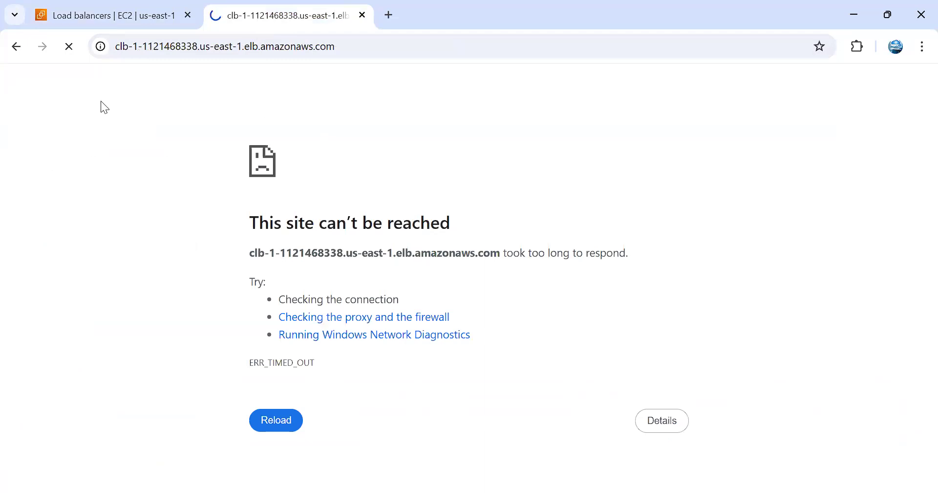
pyautogui.click(68, 48)
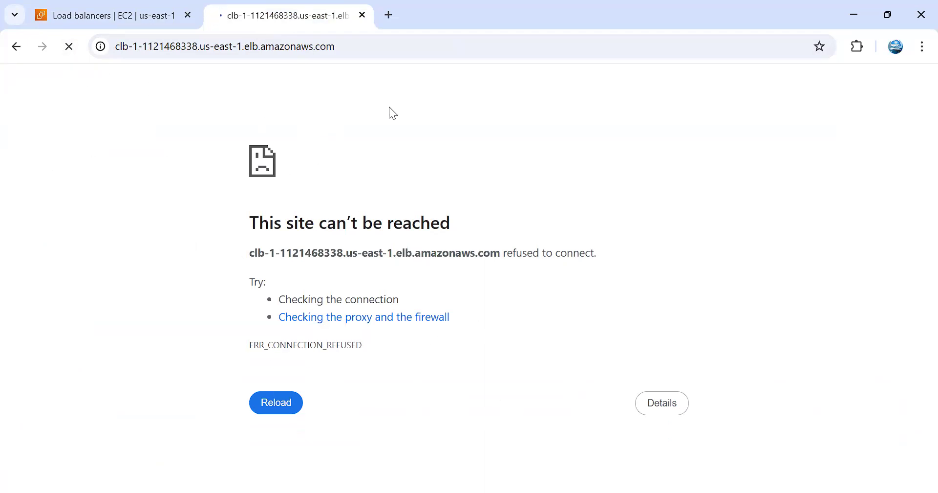
pyautogui.click(368, 52)
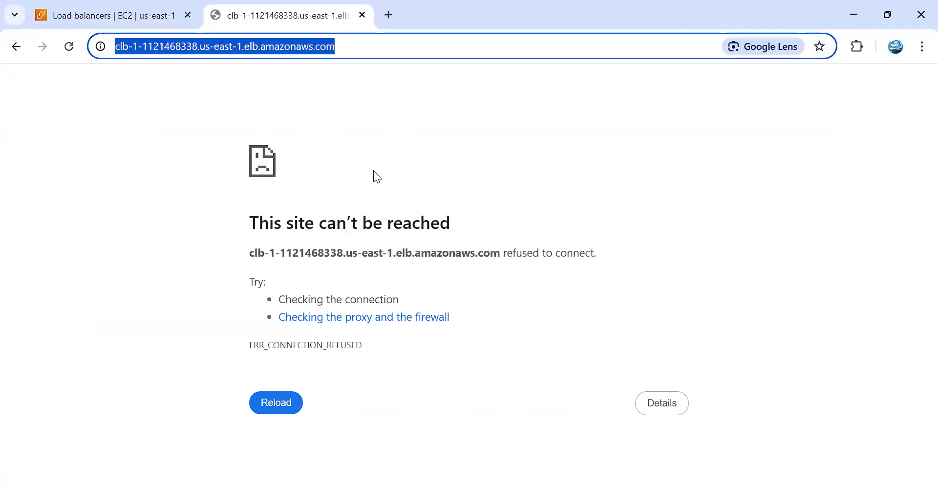
pyautogui.press('F5')
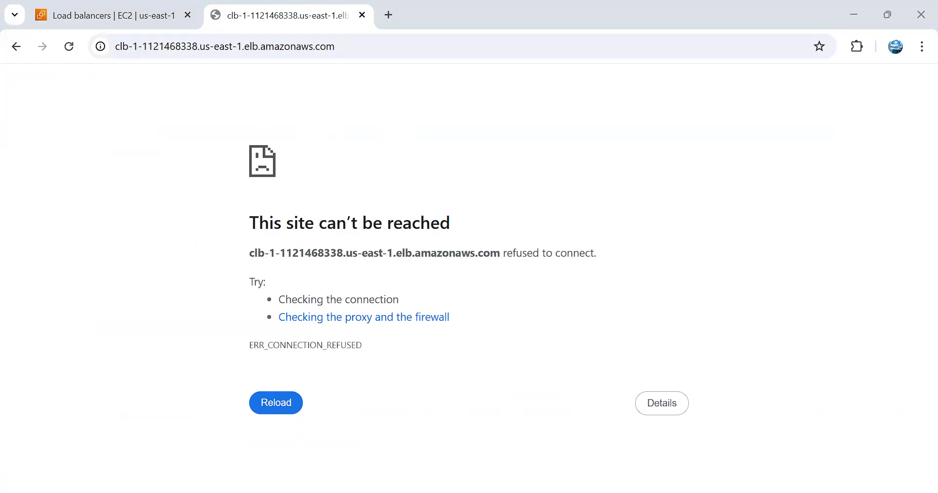
pyautogui.press('F5')
pyautogui.press('F5')
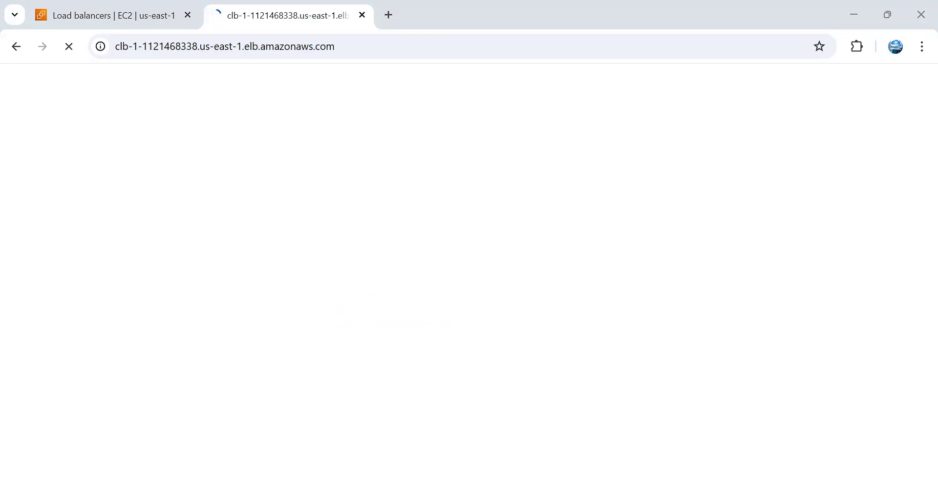
pyautogui.press('F5')
# - Go back to CLB-1 in the EC2 console and review its target instances and their health status again
pyautogui.click(95, 16)
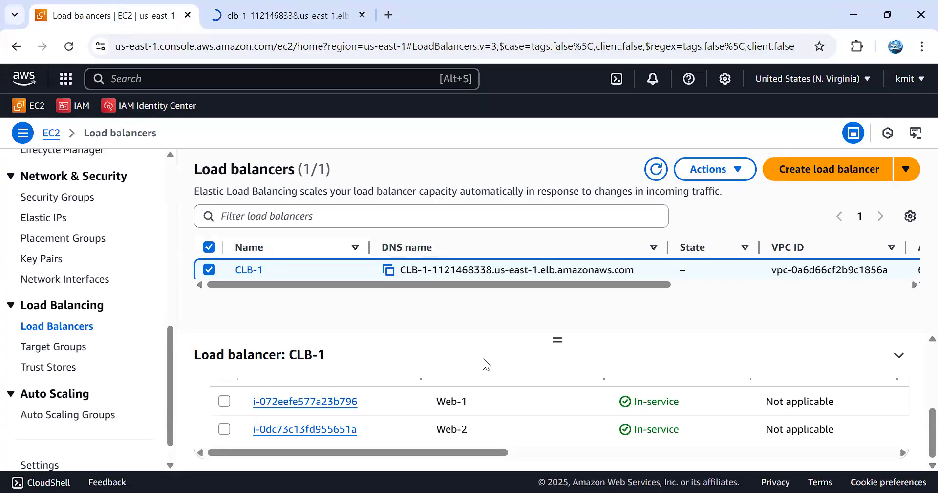
pyautogui.scroll(3, 658, 411)
pyautogui.scroll(-1, 658, 411)
pyautogui.scroll(1, 658, 412)
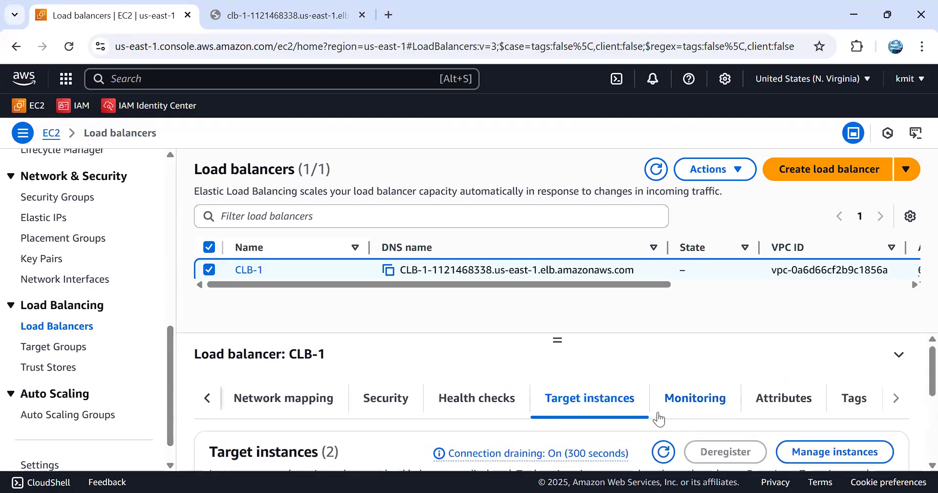
pyautogui.scroll(-2, 658, 418)
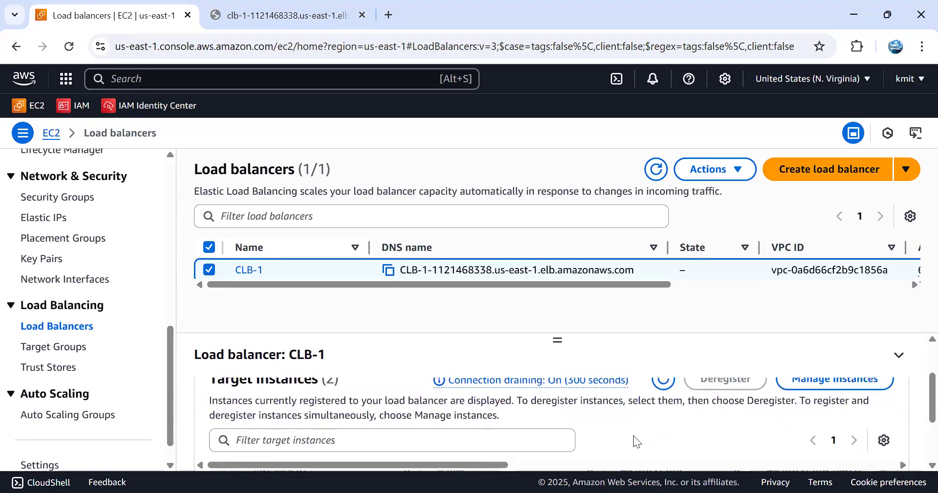
pyautogui.scroll(-3, 577, 405)
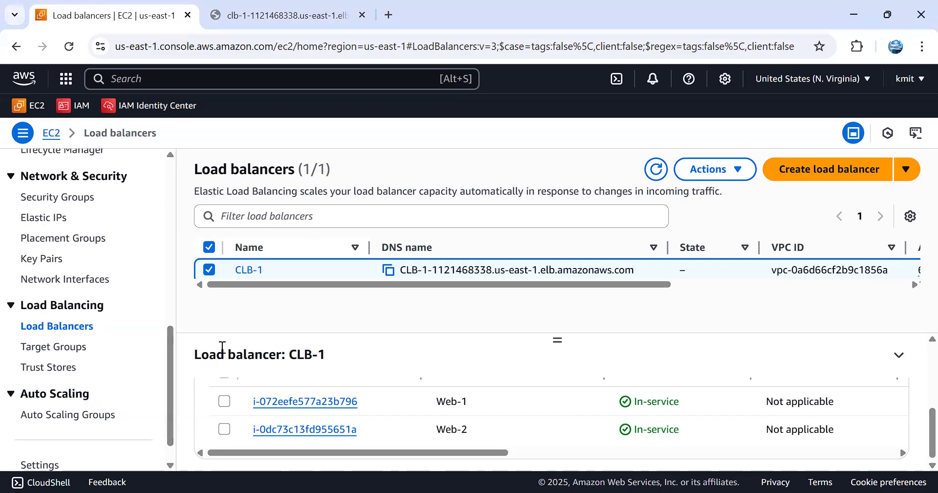
# - Open the All Traffic security group attached to CLB-1 and examine its inbound and outbound rules
pyautogui.scroll(1, 311, 375)
pyautogui.scroll(3, 331, 356)
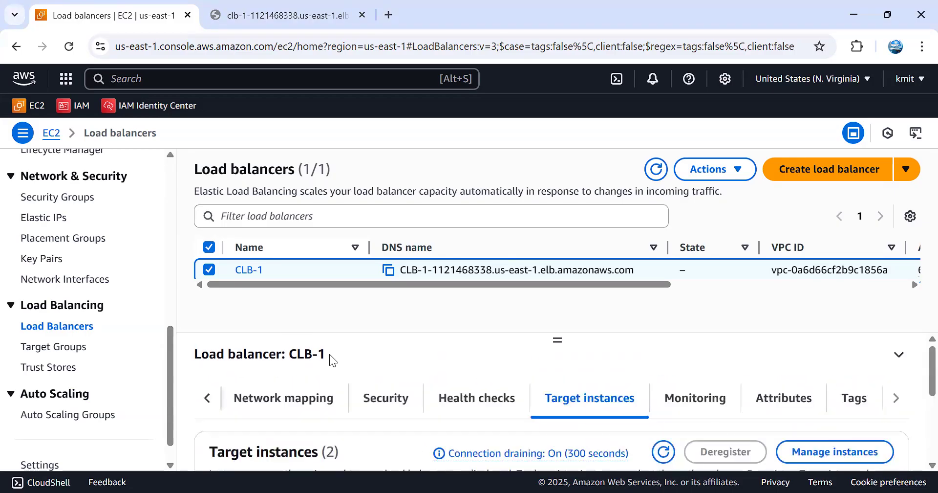
pyautogui.click(397, 406)
pyautogui.scroll(-1, 410, 406)
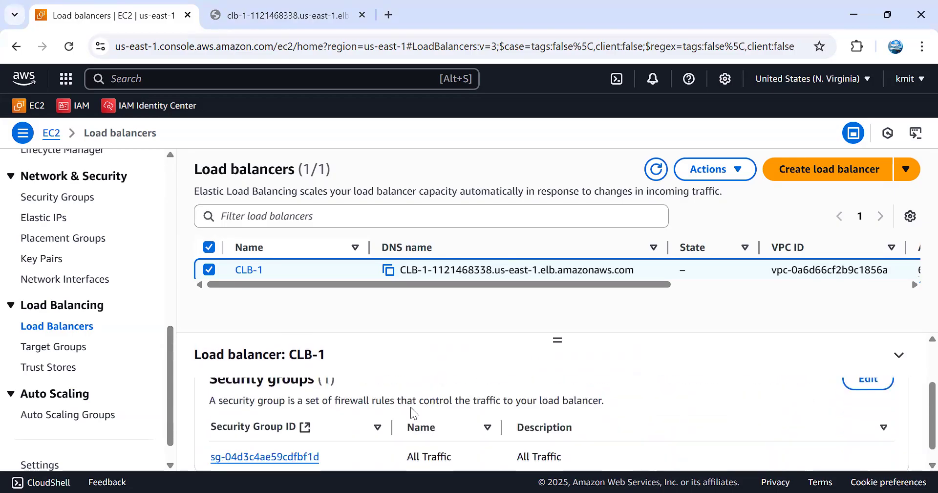
pyautogui.click(299, 455)
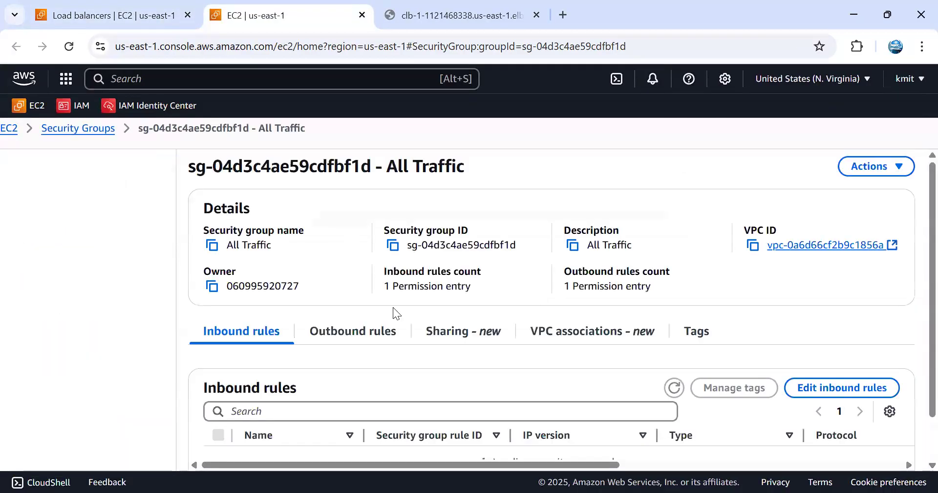
pyautogui.scroll(-3, 393, 306)
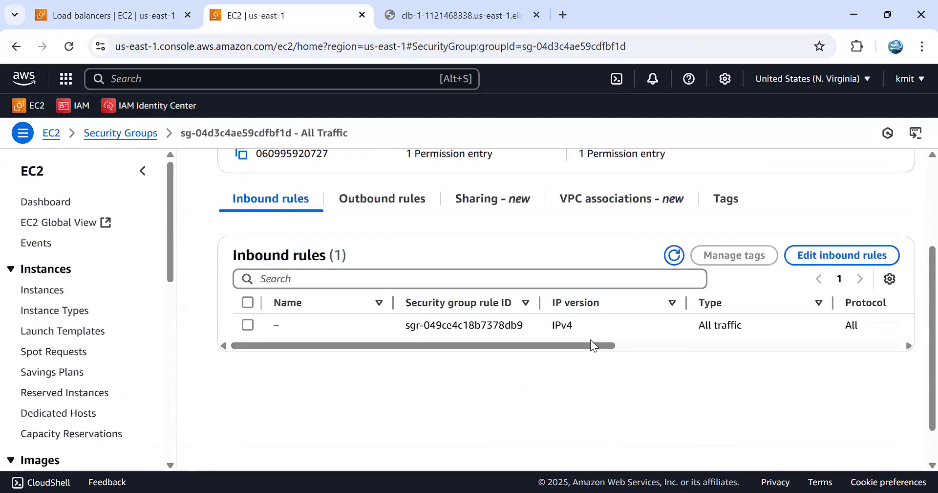
pyautogui.moveTo(591, 341); pyautogui.dragTo(822, 337)
pyautogui.click(404, 345)
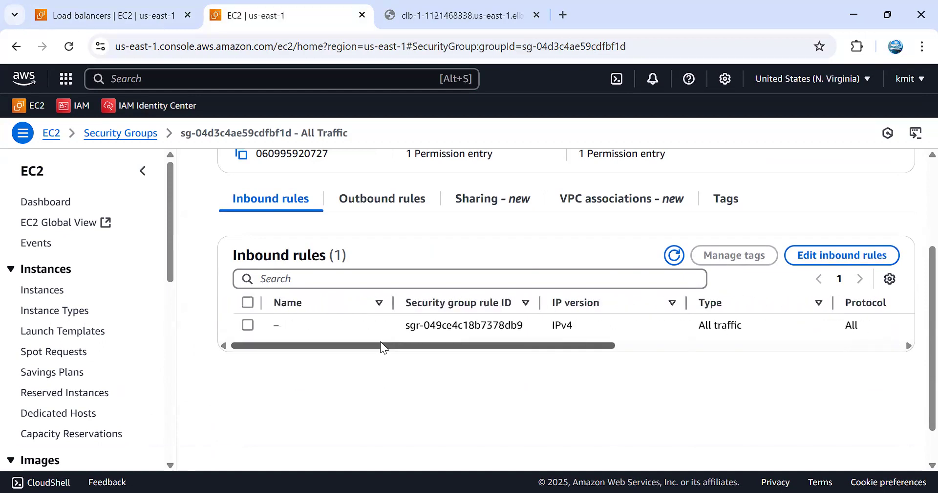
pyautogui.click(386, 198)
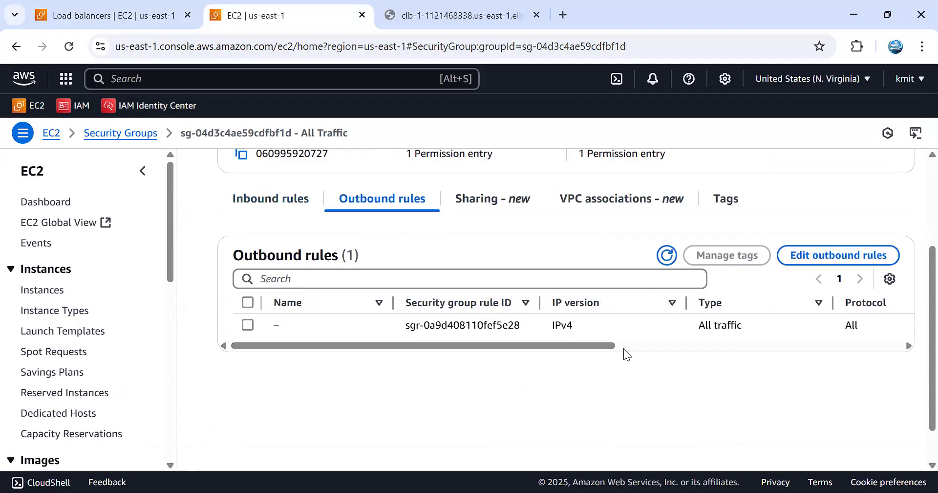
pyautogui.moveTo(603, 342); pyautogui.dragTo(824, 342)
# - Retest CLB-1's DNS address by reloading its page repeatedly after the security group check
pyautogui.click(440, 15)
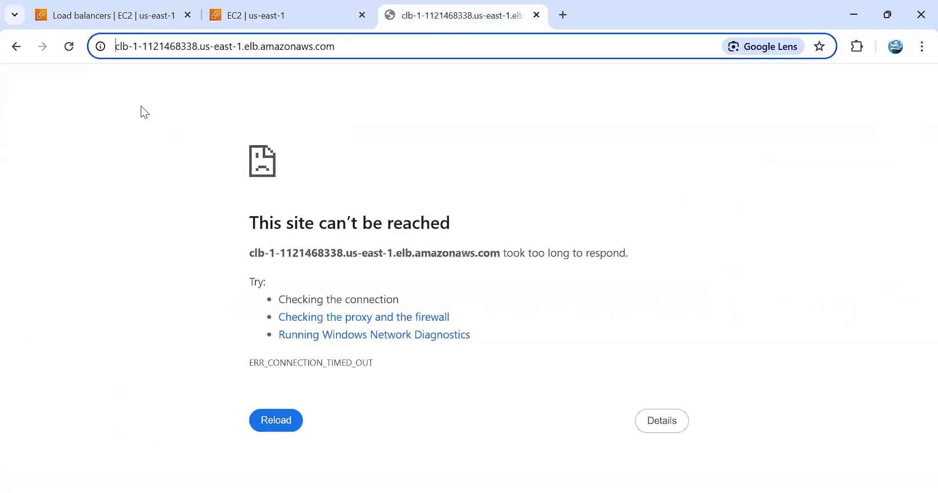
pyautogui.click(74, 41)
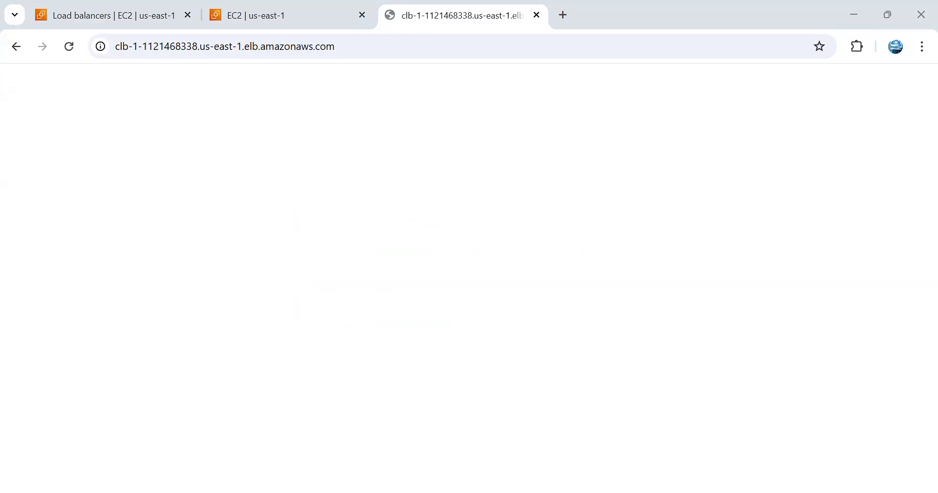
pyautogui.press('F5')
pyautogui.press('F5')
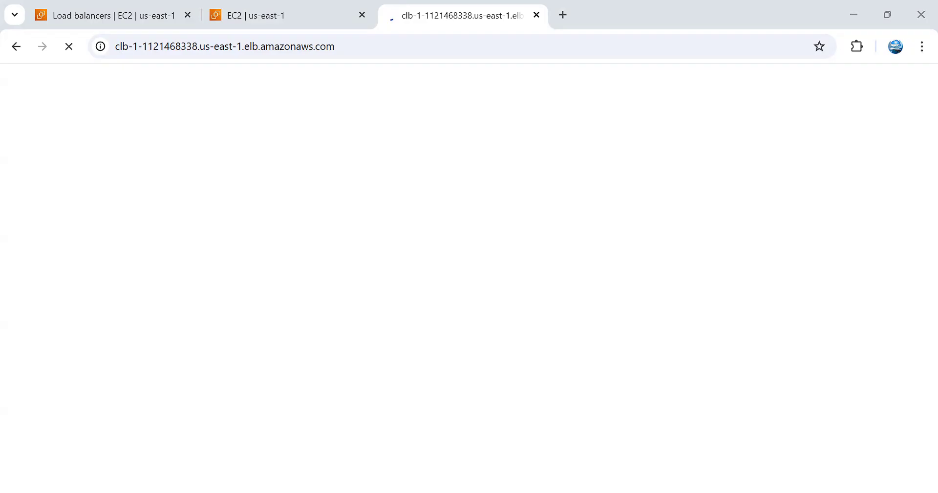